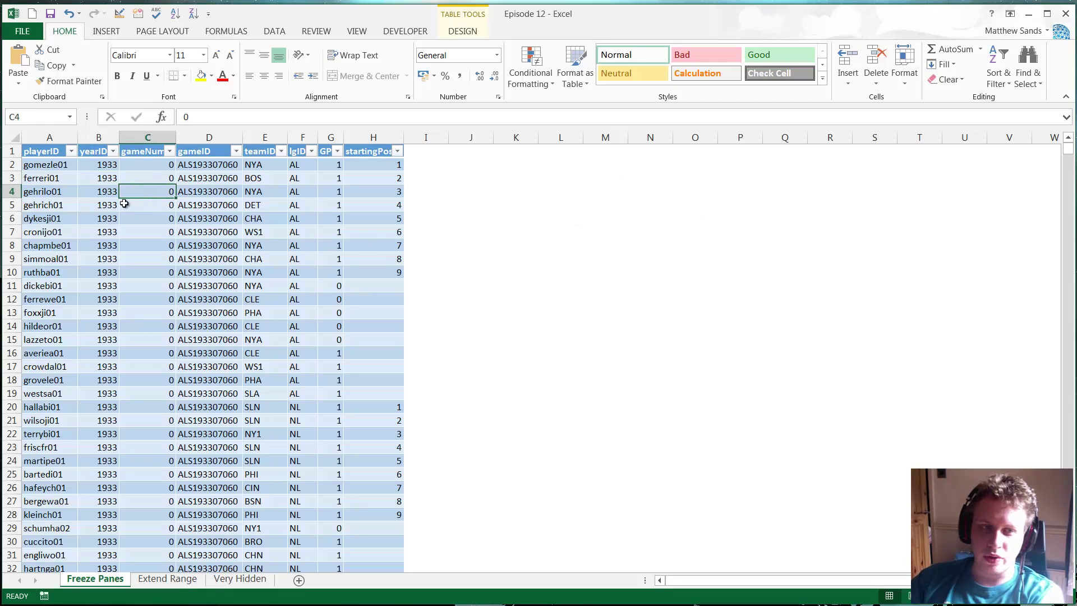
- Select gameID, gameNum, lgID and GP cells across the player table
{"action": "left_click", "coordinate": [104, 218]}
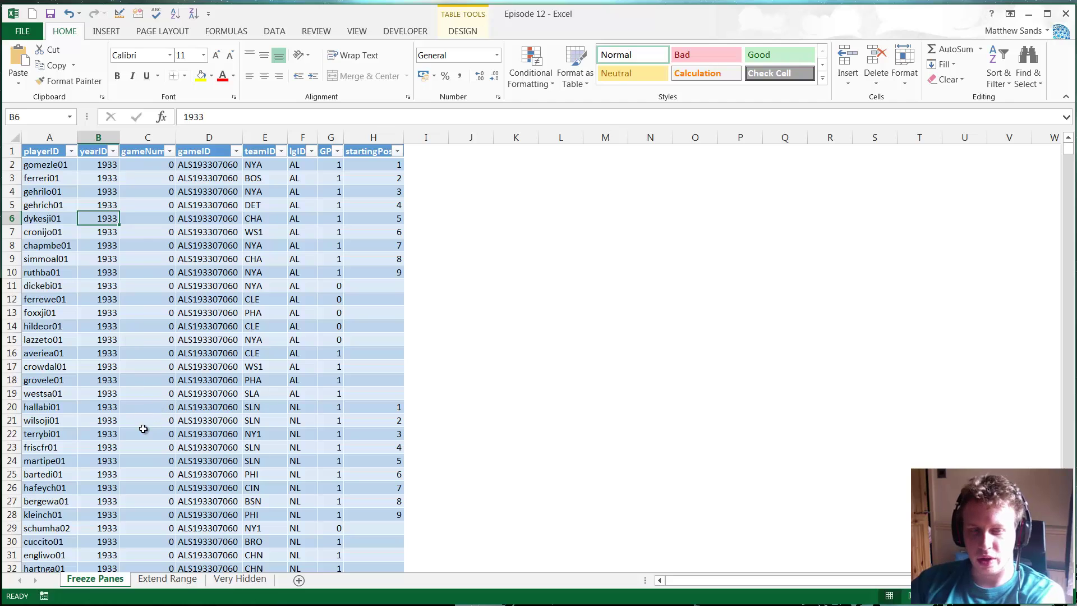
{"action": "left_click", "coordinate": [247, 203]}
{"action": "left_click", "coordinate": [183, 194]}
{"action": "left_click", "coordinate": [143, 179]}
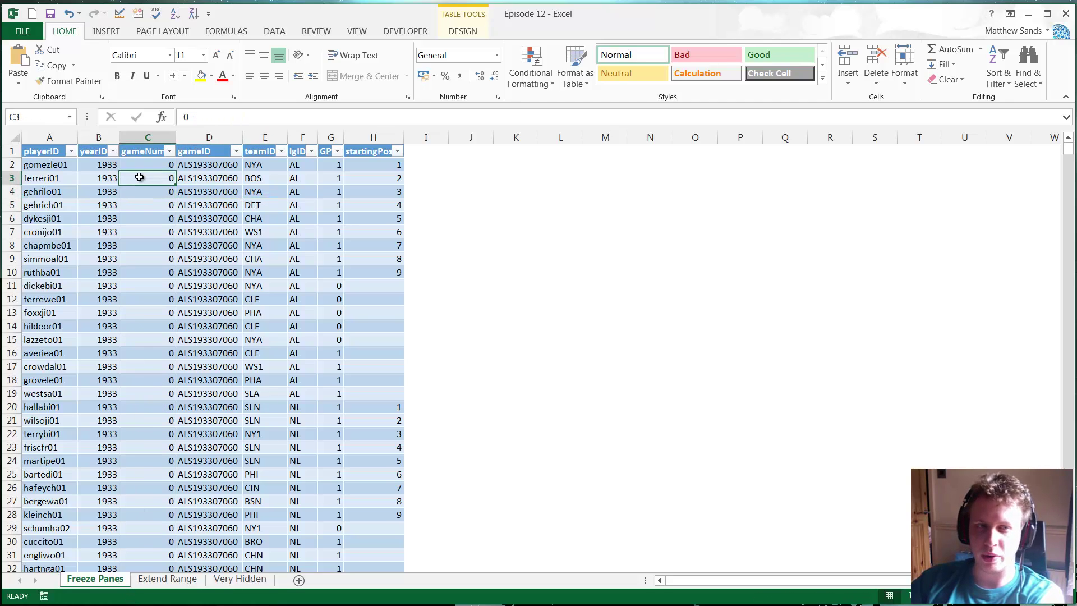
{"action": "left_click", "coordinate": [89, 192]}
{"action": "left_click", "coordinate": [140, 216]}
{"action": "left_click", "coordinate": [233, 275]}
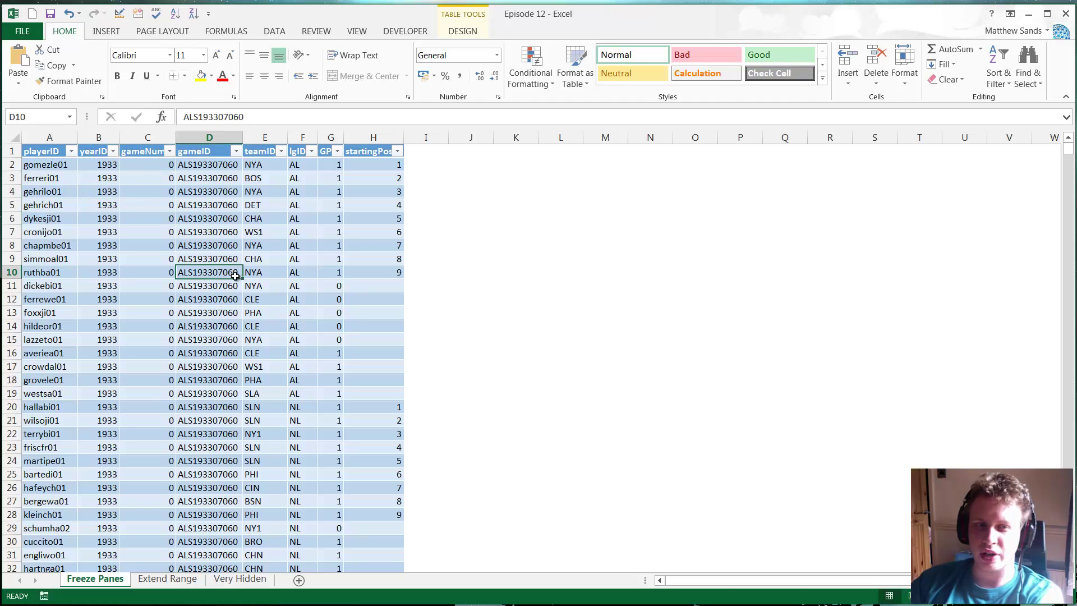
{"action": "left_click", "coordinate": [283, 313]}
{"action": "left_click", "coordinate": [302, 354]}
{"action": "left_click", "coordinate": [322, 397]}
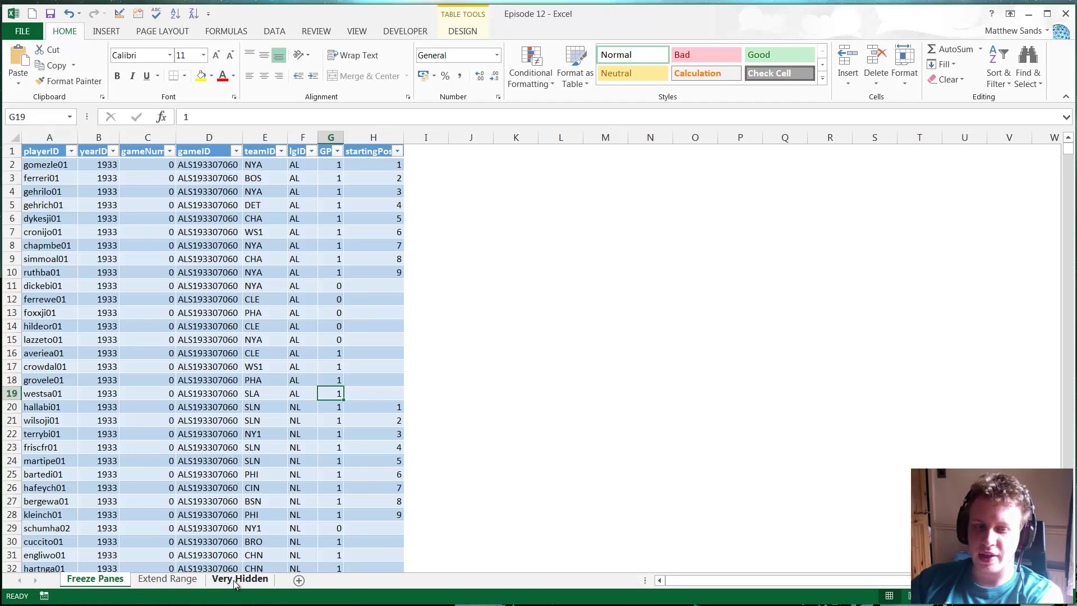
- Select the teamID NYA cell in E10 and player ferrewe01 in A12
{"action": "left_click", "coordinate": [255, 270]}
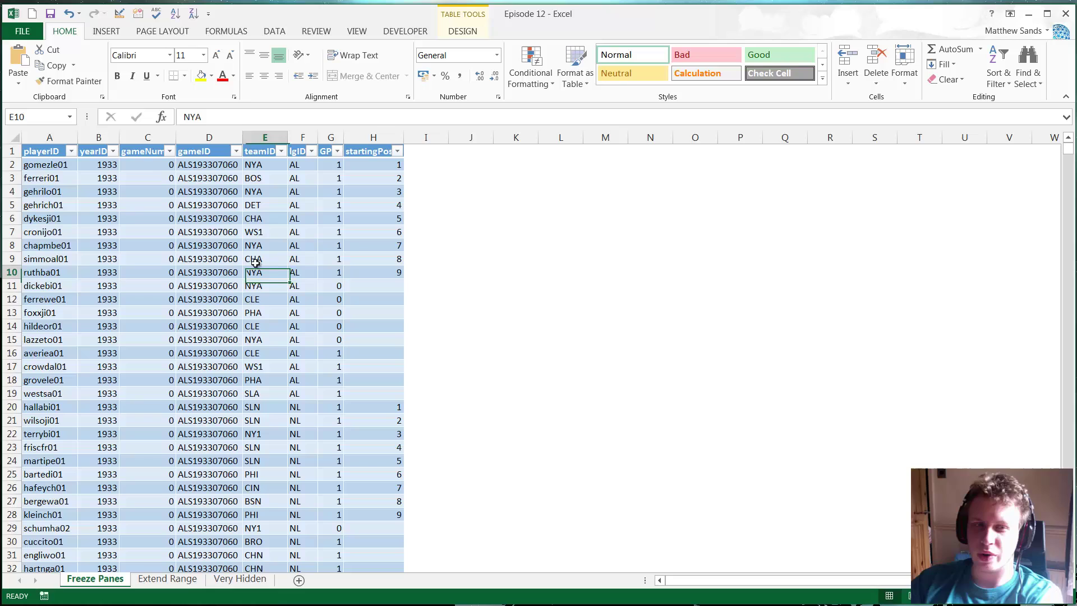
{"action": "left_click", "coordinate": [200, 217]}
{"action": "left_click", "coordinate": [147, 186]}
{"action": "left_click", "coordinate": [107, 215]}
{"action": "left_click", "coordinate": [48, 297]}
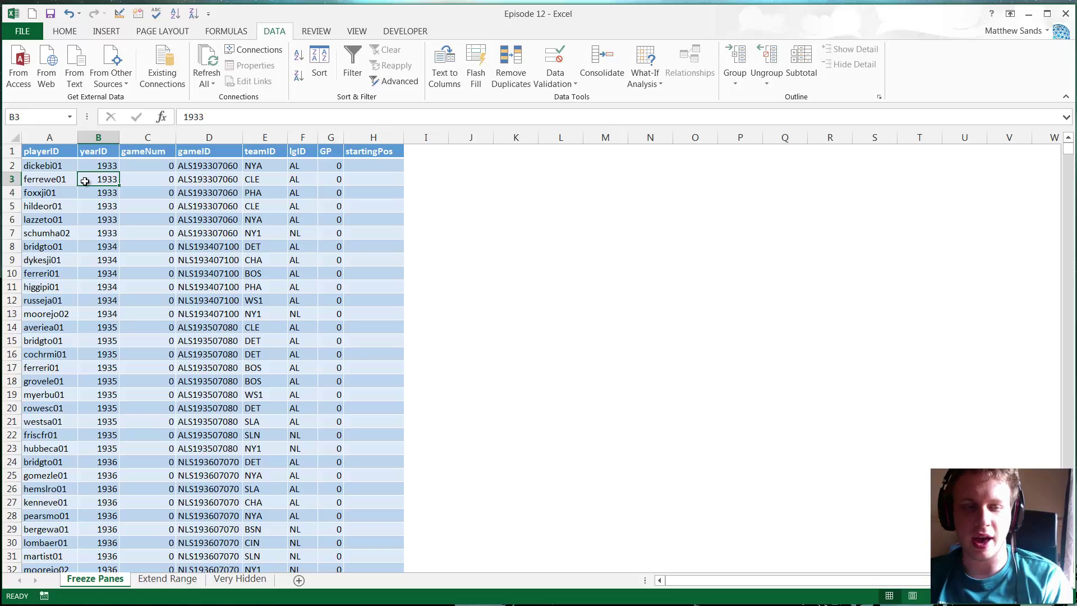
{"action": "left_click_drag", "start_coordinate": [107, 246], "coordinate": [147, 246]}
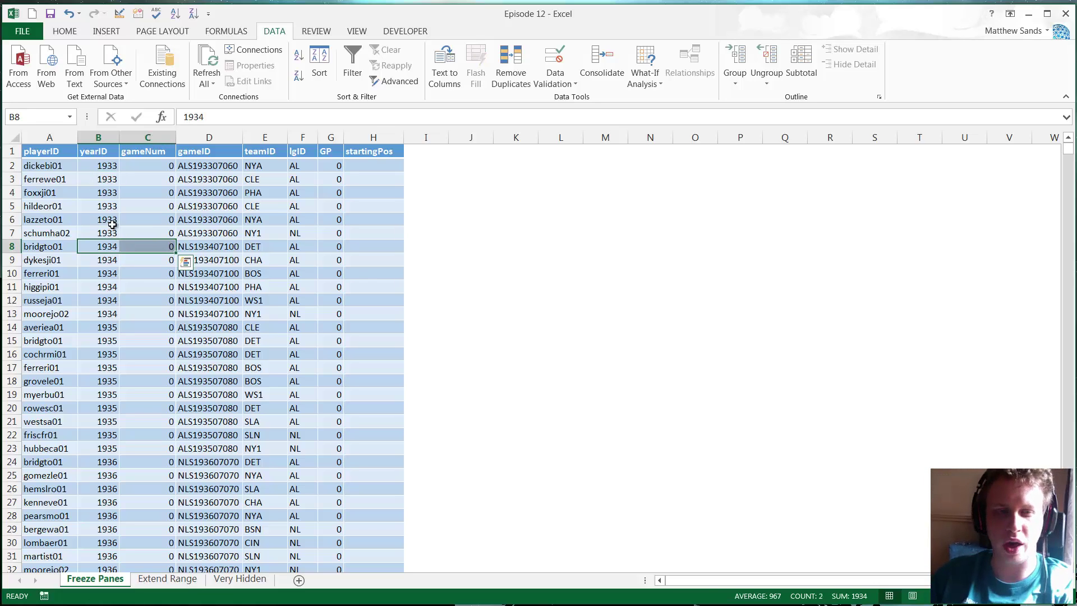
{"action": "left_click", "coordinate": [155, 219]}
{"action": "left_click", "coordinate": [104, 192]}
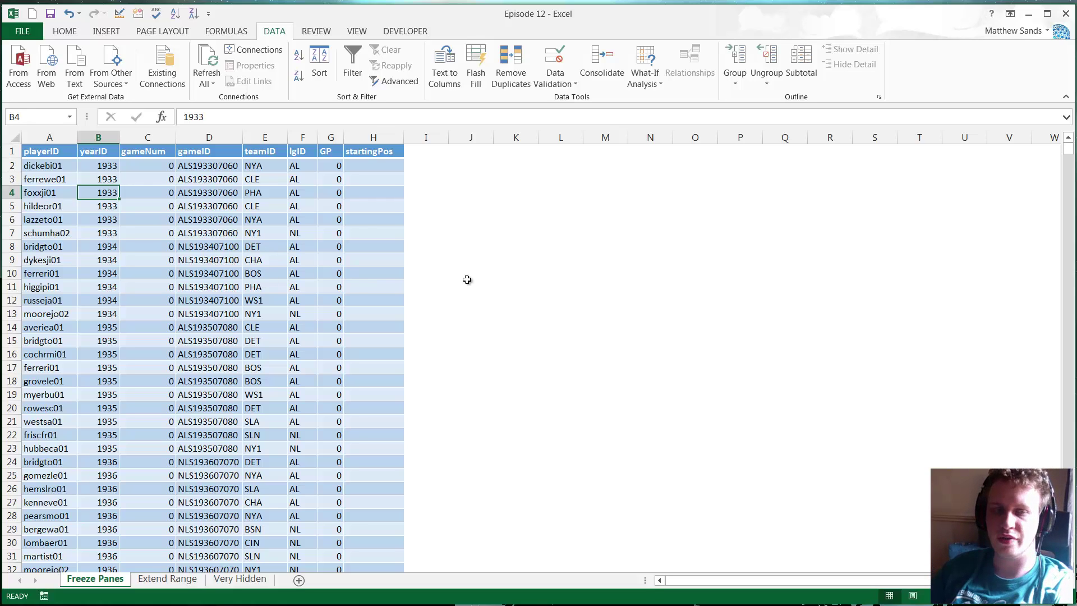
{"action": "left_click_drag", "start_coordinate": [1068, 156], "coordinate": [1067, 325]}
{"action": "scroll", "coordinate": [270, 272], "scroll_direction": "up", "scroll_amount": 5}
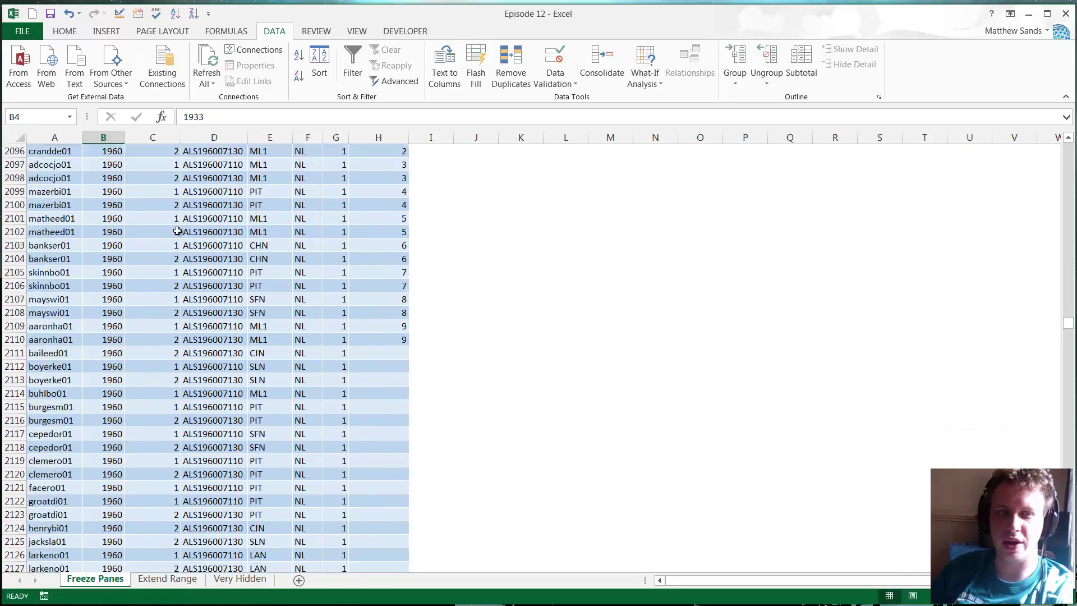
{"action": "scroll", "coordinate": [169, 264], "scroll_direction": "down", "scroll_amount": 4}
{"action": "scroll", "coordinate": [128, 258], "scroll_direction": "up", "scroll_amount": 3}
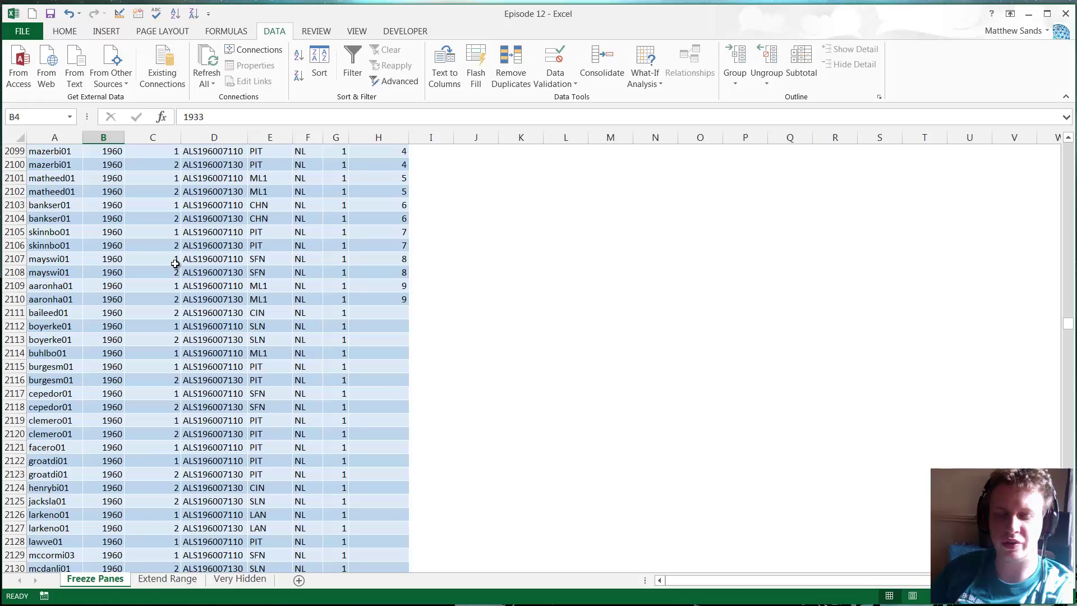
{"action": "mouse_move", "coordinate": [64, 191]}
{"action": "left_mouse_down"}
{"action": "mouse_move", "coordinate": [416, 187]}
{"action": "mouse_move", "coordinate": [56, 192]}
{"action": "left_mouse_up"}
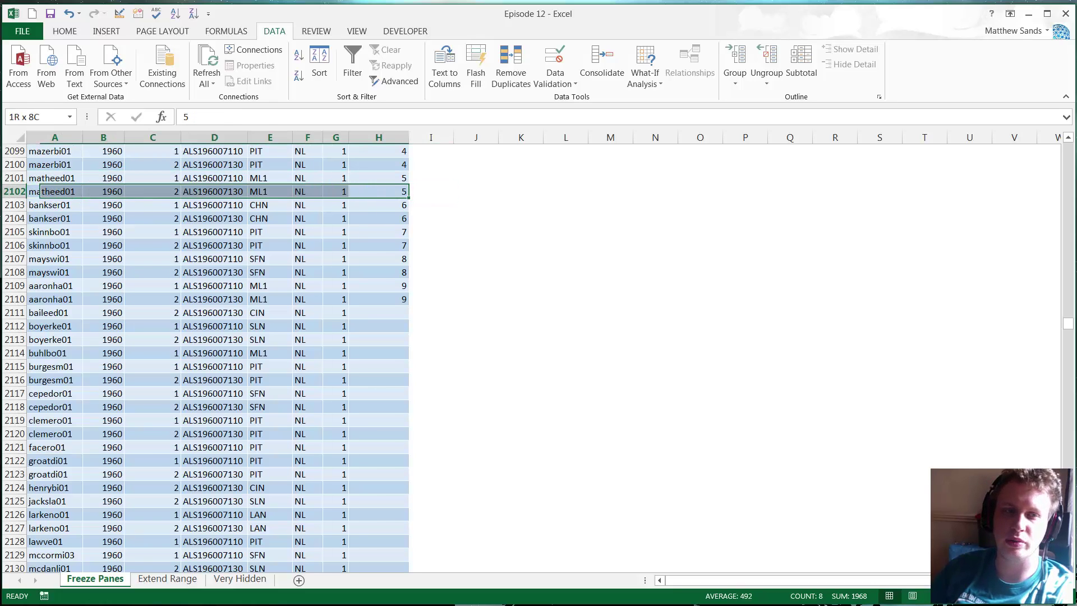
{"action": "left_click", "coordinate": [56, 187]}
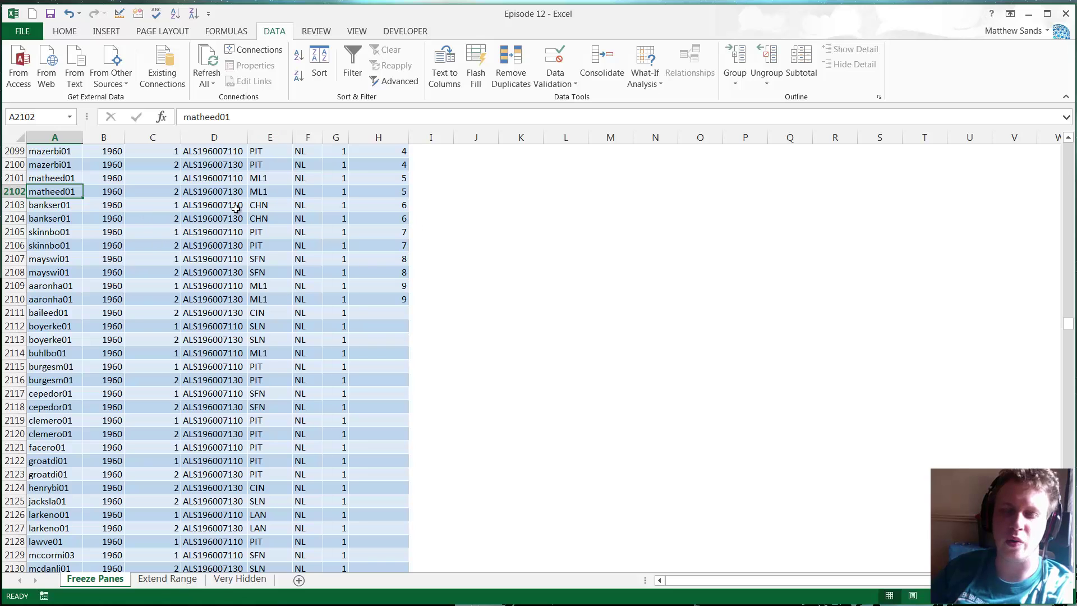
{"action": "scroll", "coordinate": [419, 250], "scroll_direction": "up", "scroll_amount": 20}
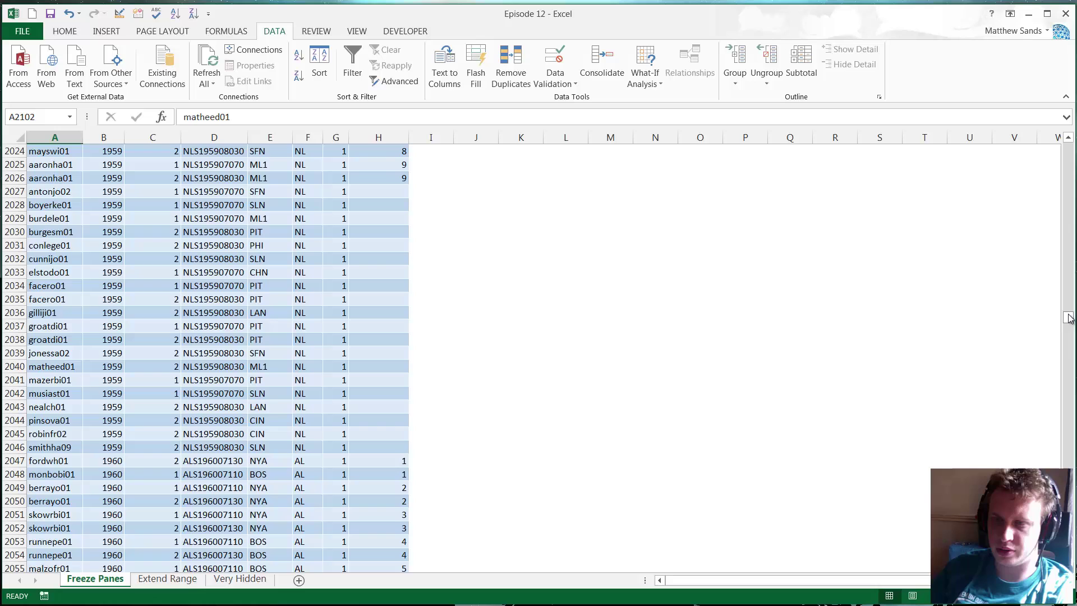
{"action": "left_click_drag", "start_coordinate": [1069, 318], "coordinate": [942, 140]}
{"action": "left_click", "coordinate": [200, 175]}
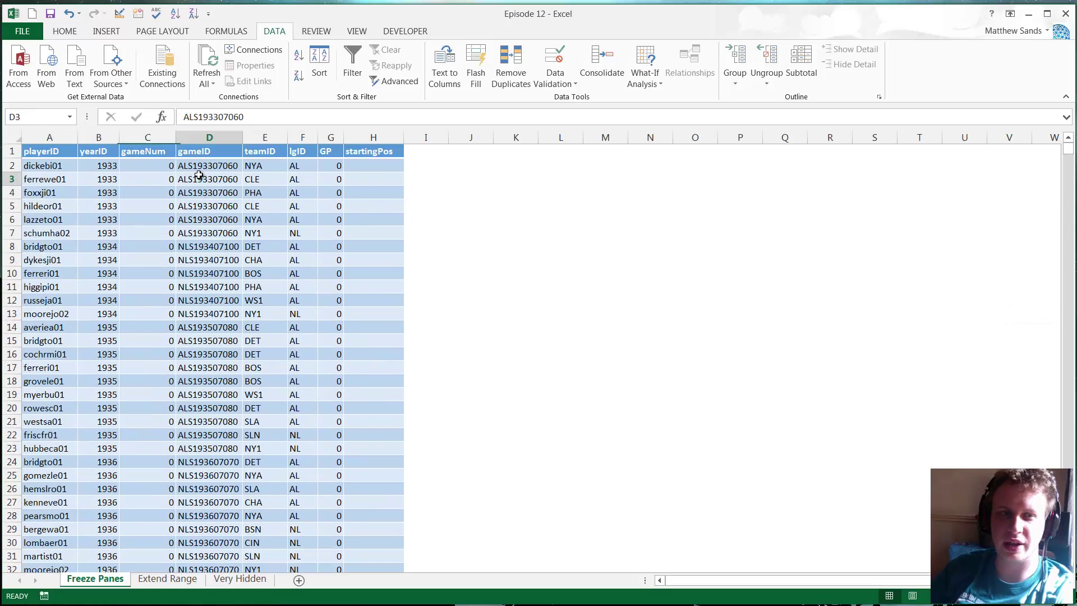
{"action": "left_click", "coordinate": [150, 164]}
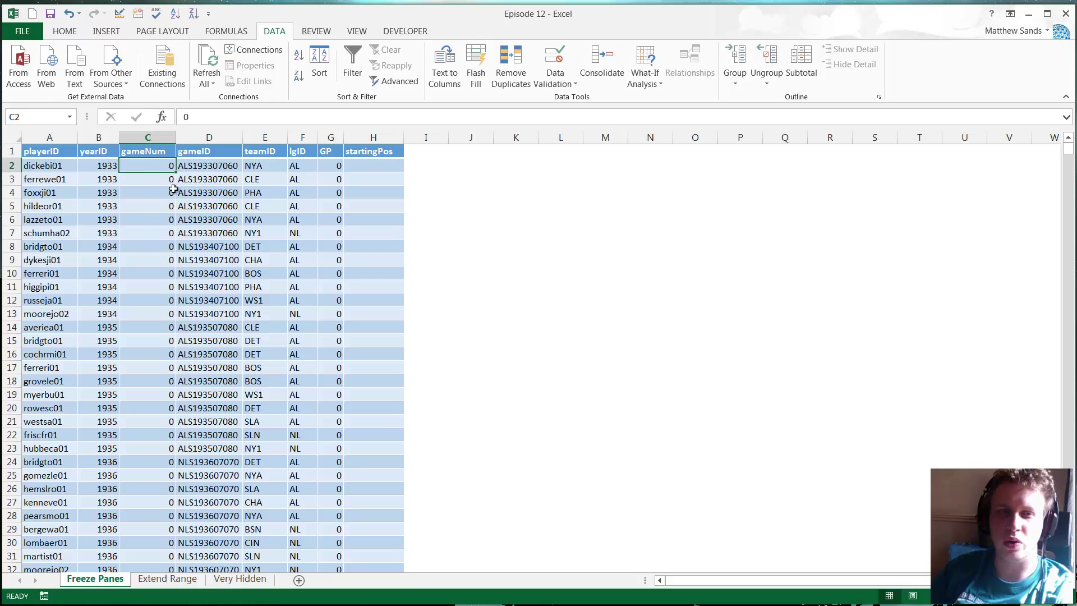
{"action": "left_click", "coordinate": [95, 187]}
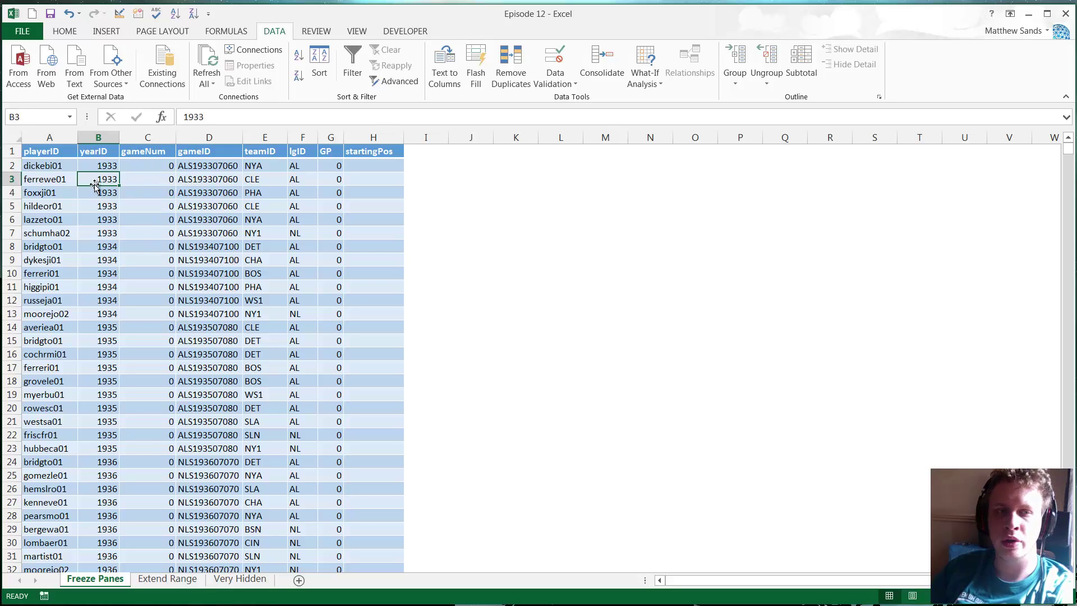
{"action": "left_click", "coordinate": [56, 166]}
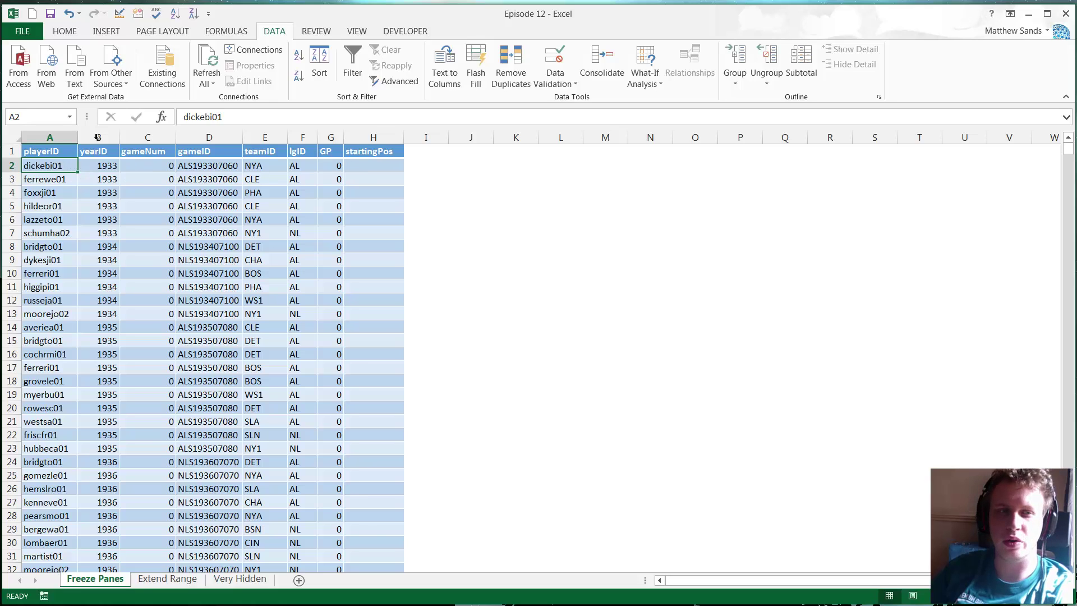
{"action": "mouse_move", "coordinate": [54, 150]}
{"action": "left_mouse_down"}
{"action": "mouse_move", "coordinate": [361, 151]}
{"action": "mouse_move", "coordinate": [34, 151]}
{"action": "left_mouse_up"}
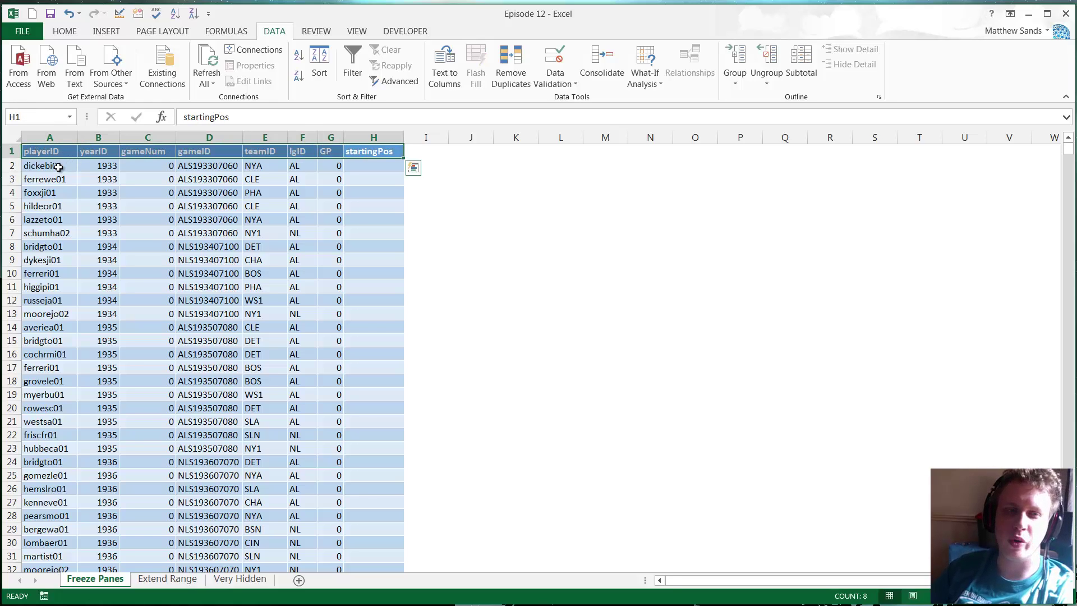
{"action": "left_click", "coordinate": [52, 135]}
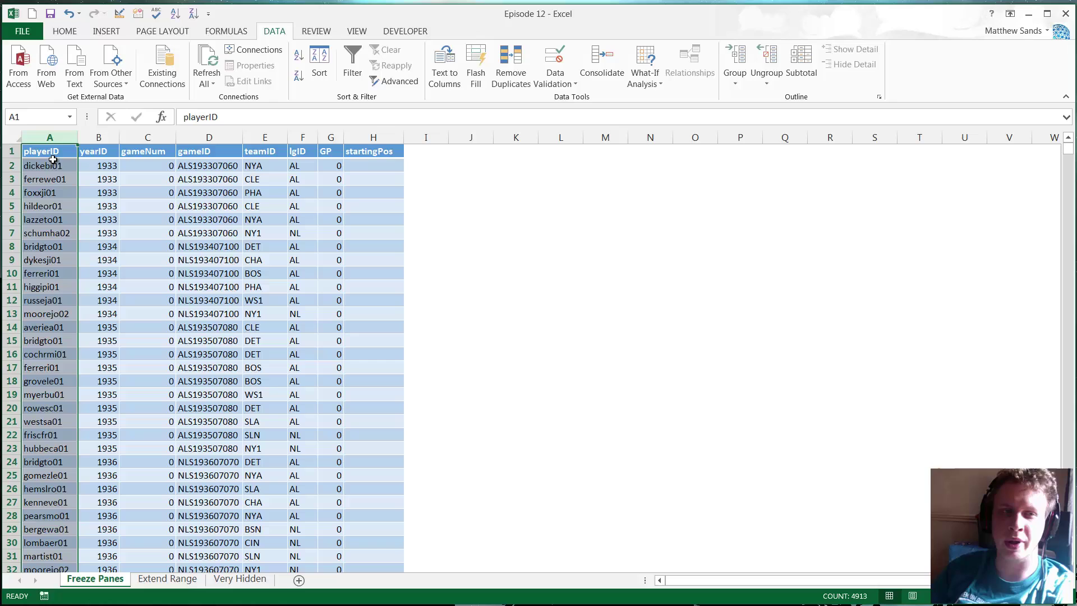
{"action": "left_click", "coordinate": [47, 180]}
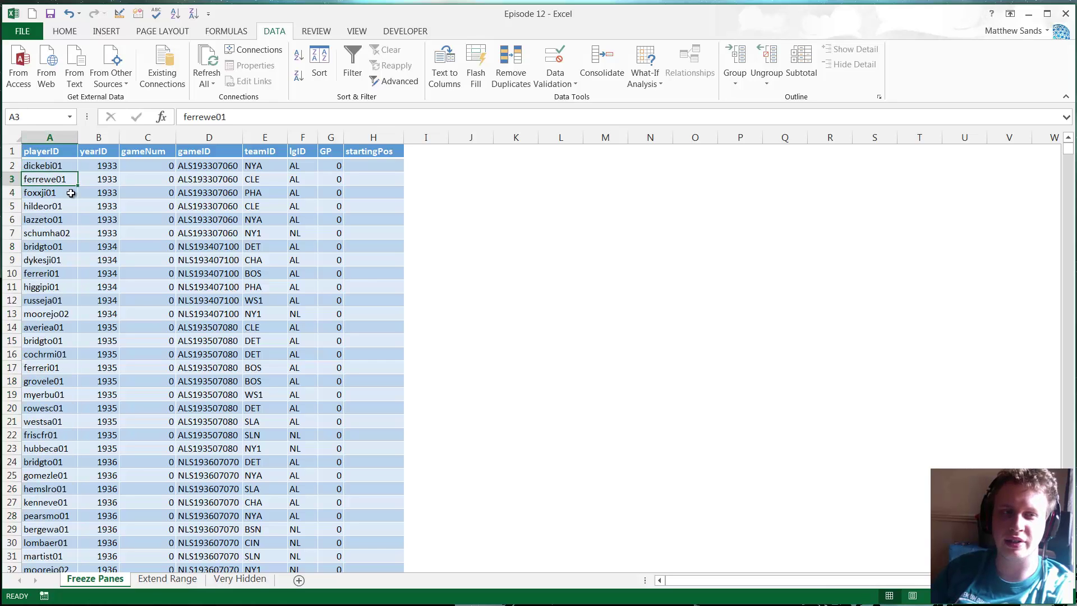
{"action": "left_click", "coordinate": [52, 167]}
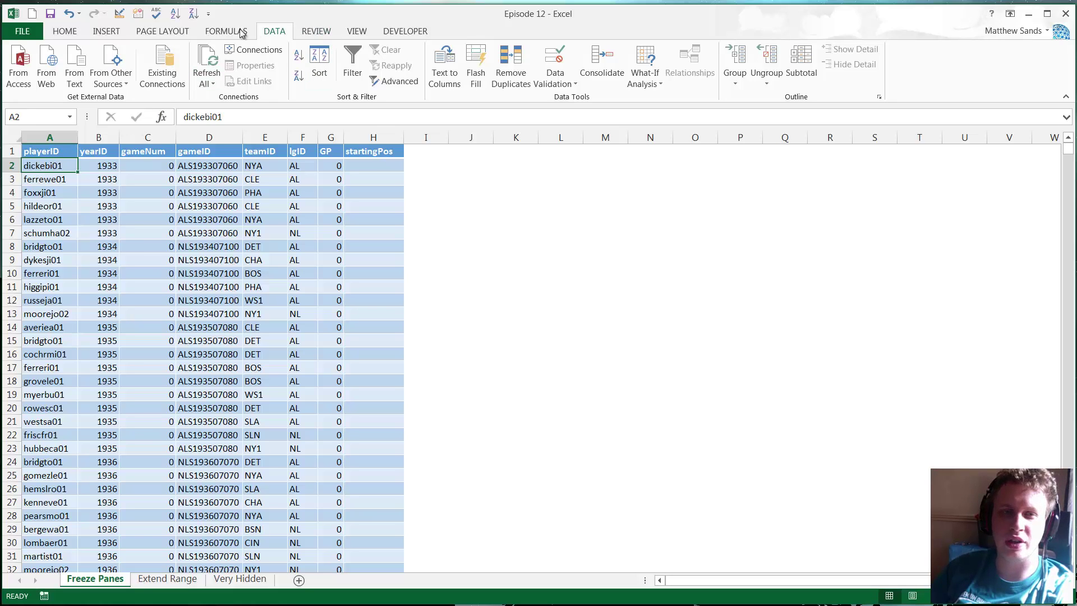
- Freeze the header row above cell A2 with View > Freeze Panes
{"action": "left_click", "coordinate": [357, 32]}
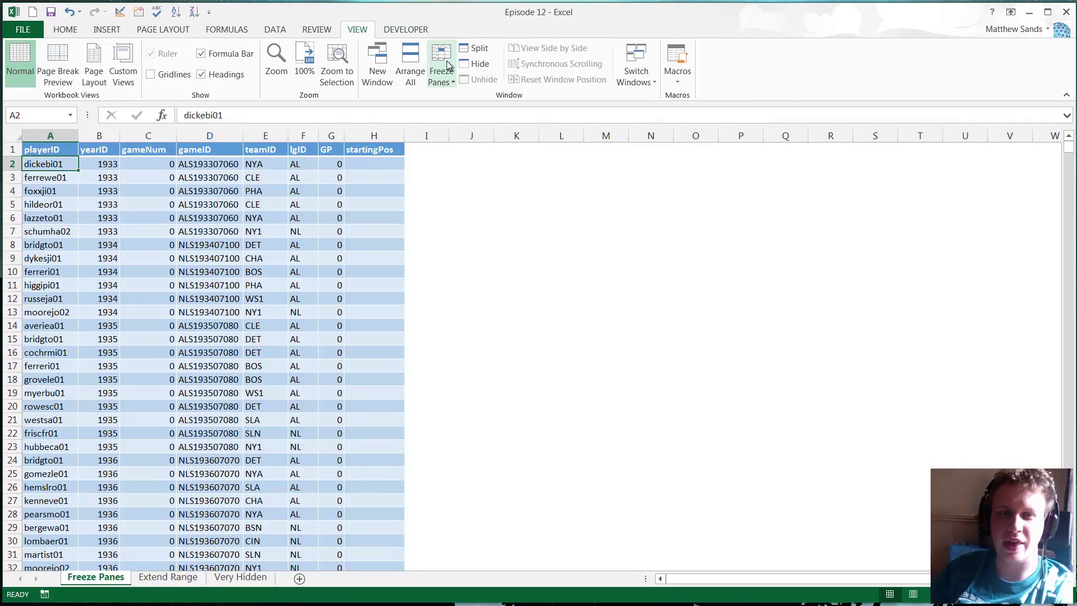
{"action": "left_click", "coordinate": [446, 71]}
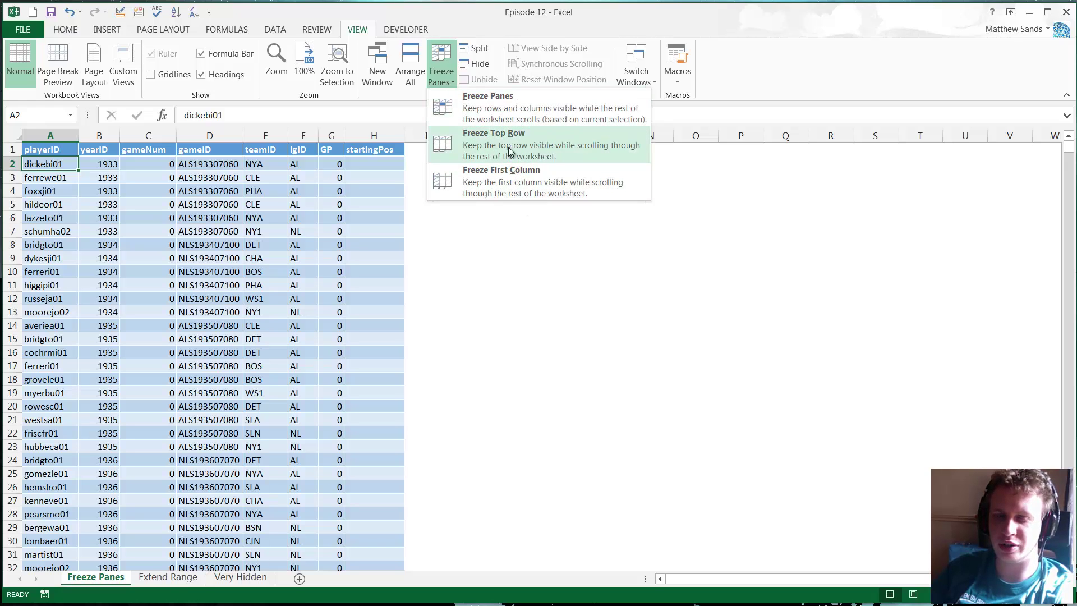
{"action": "left_click", "coordinate": [511, 112]}
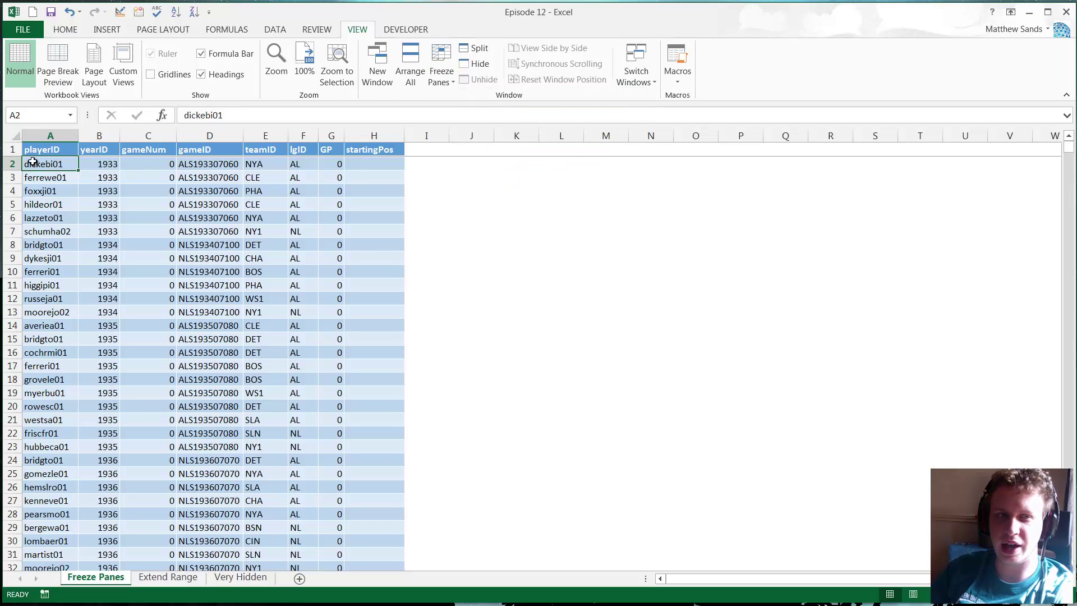
- Reselect A2 and scroll down and back up to confirm the header stays fixed
{"action": "left_click", "coordinate": [45, 191]}
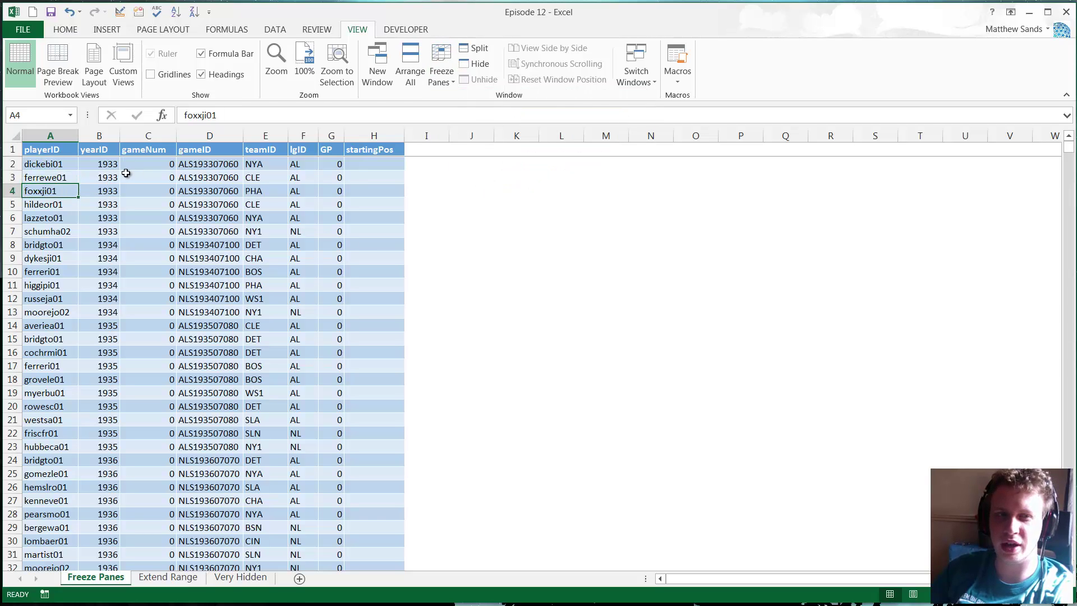
{"action": "left_click", "coordinate": [128, 174]}
{"action": "left_click", "coordinate": [41, 166]}
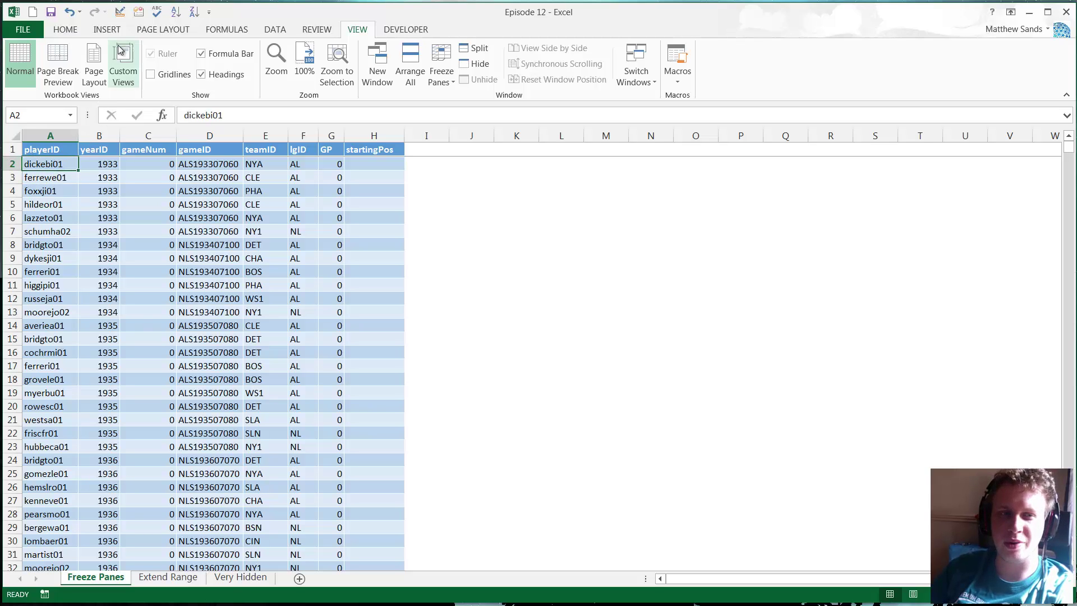
{"action": "scroll", "coordinate": [291, 243], "scroll_direction": "down", "scroll_amount": 20}
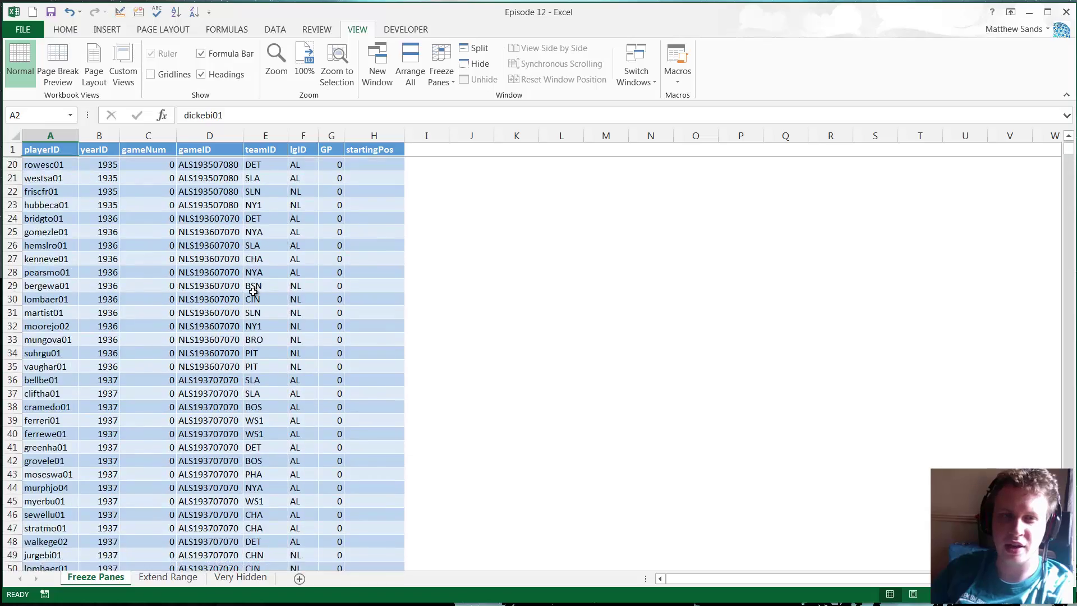
{"action": "scroll", "coordinate": [255, 342], "scroll_direction": "down", "scroll_amount": 20}
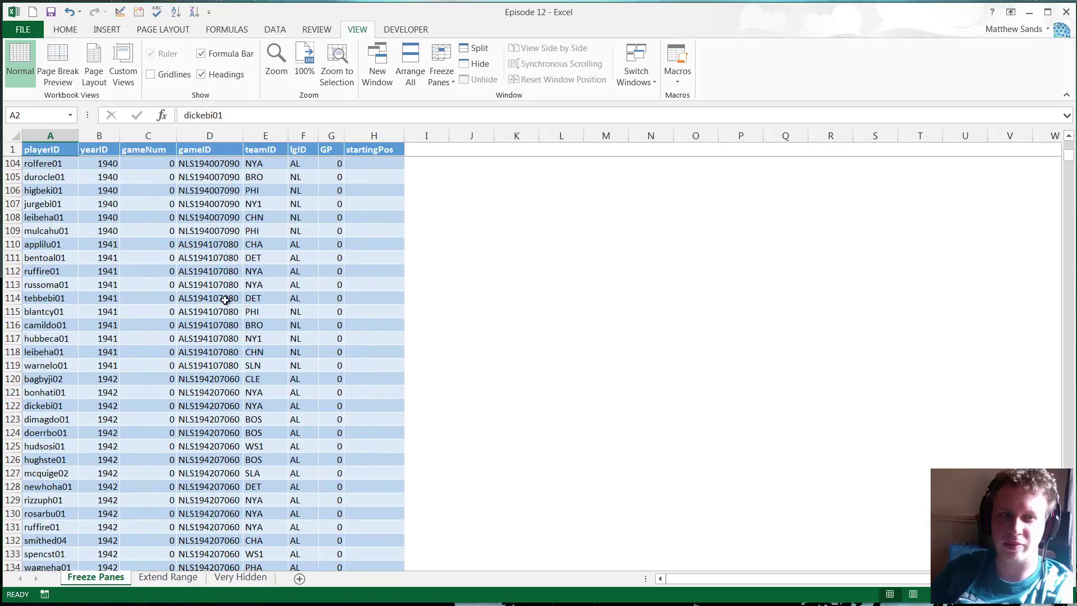
{"action": "scroll", "coordinate": [219, 185], "scroll_direction": "down", "scroll_amount": 17}
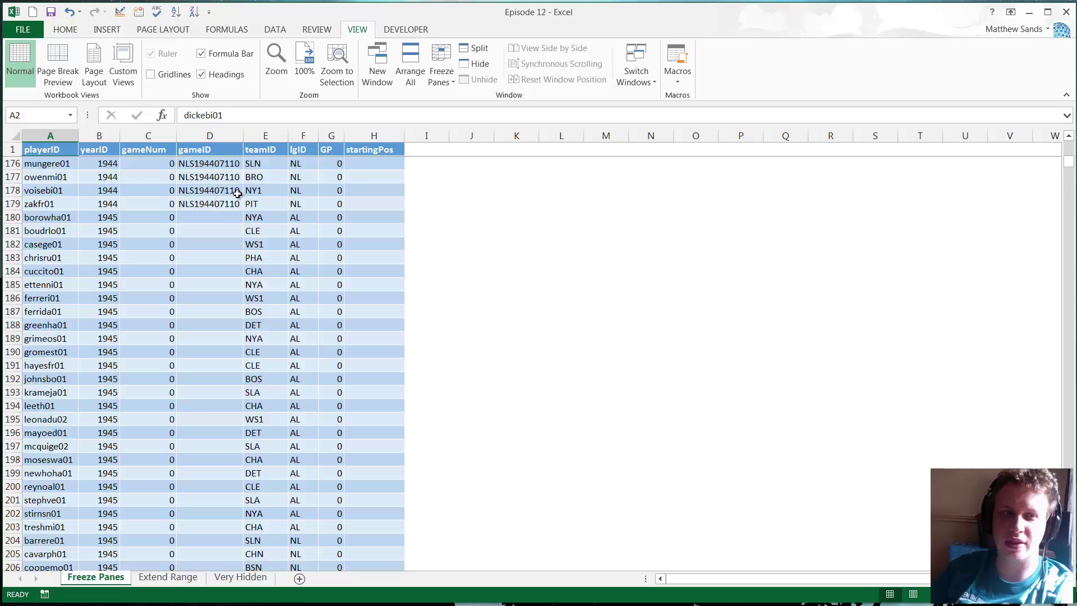
{"action": "scroll", "coordinate": [236, 235], "scroll_direction": "up", "scroll_amount": 11}
{"action": "scroll", "coordinate": [244, 255], "scroll_direction": "up", "scroll_amount": 20}
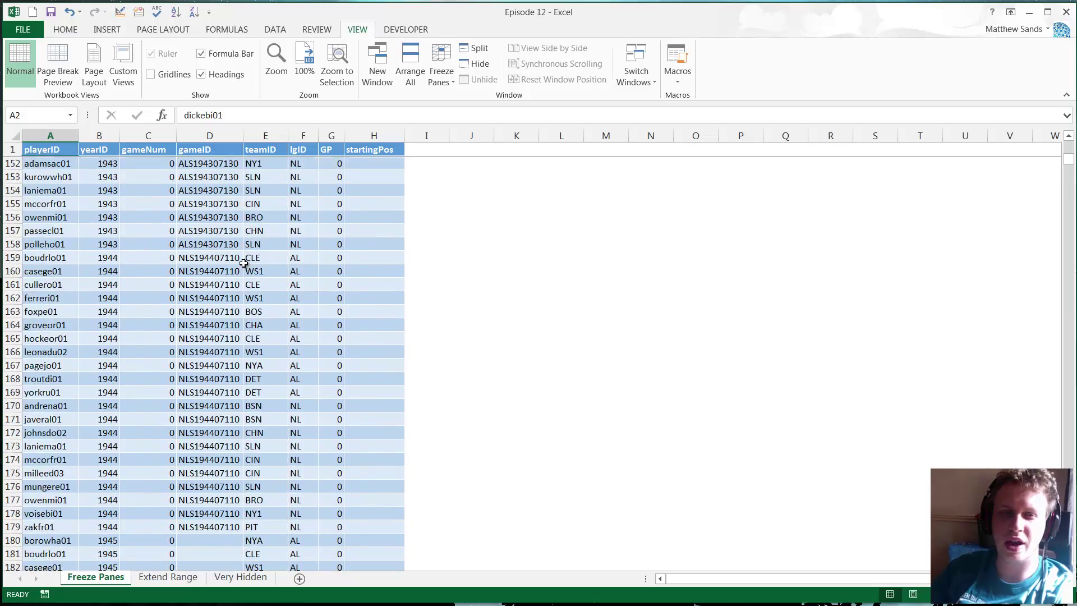
{"action": "scroll", "coordinate": [244, 251], "scroll_direction": "up", "scroll_amount": 20}
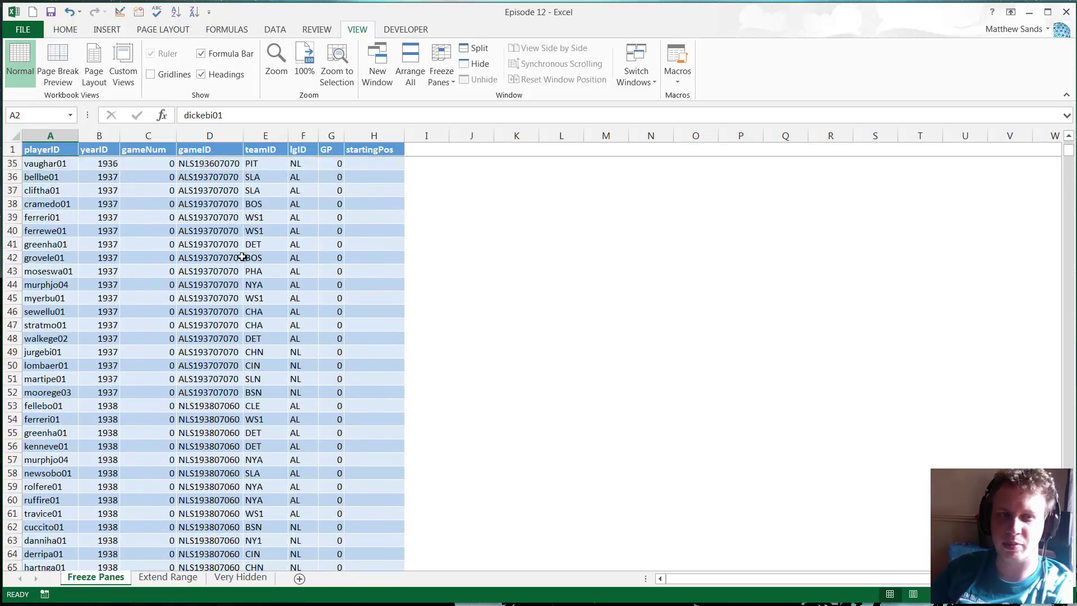
- Unfreeze the worksheet panes and check scrolling from cell A2
{"action": "left_click", "coordinate": [441, 66]}
{"action": "left_click", "coordinate": [497, 104]}
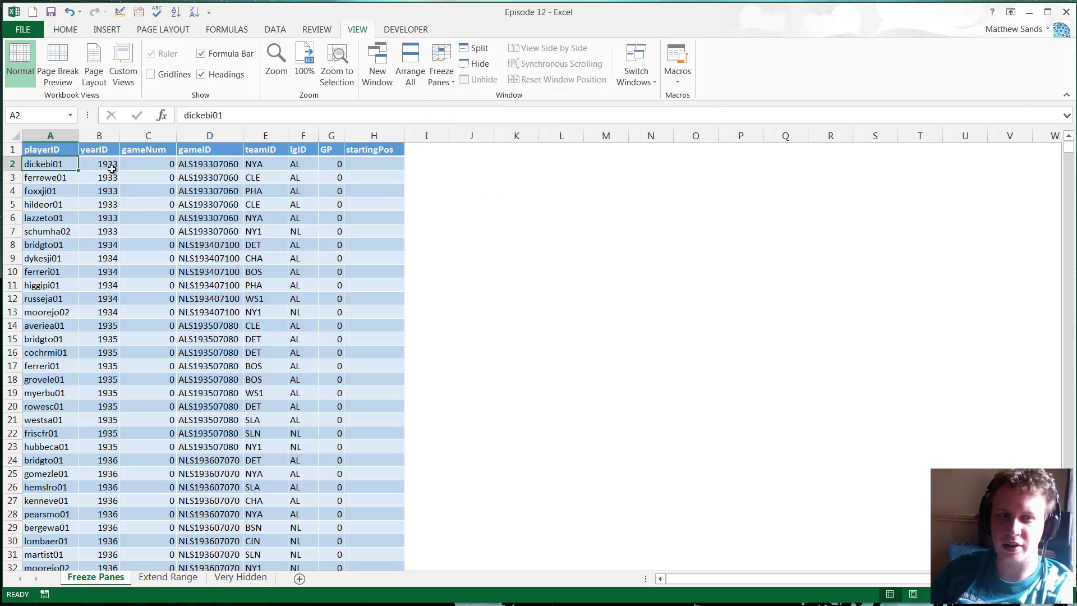
{"action": "left_click", "coordinate": [89, 164]}
{"action": "left_click", "coordinate": [62, 168]}
{"action": "scroll", "coordinate": [153, 230], "scroll_direction": "down", "scroll_amount": 6}
{"action": "scroll", "coordinate": [191, 202], "scroll_direction": "up", "scroll_amount": 6}
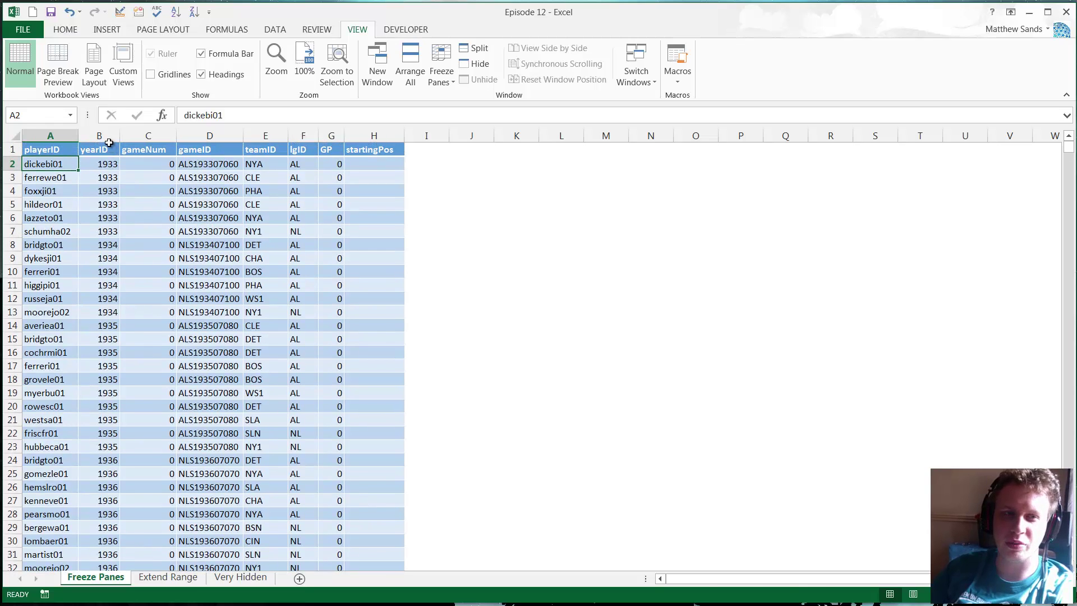
- Freeze panes at cell B2 so the header row and playerID column stay fixed, then scroll to test
{"action": "left_click", "coordinate": [109, 140]}
{"action": "left_click", "coordinate": [77, 164]}
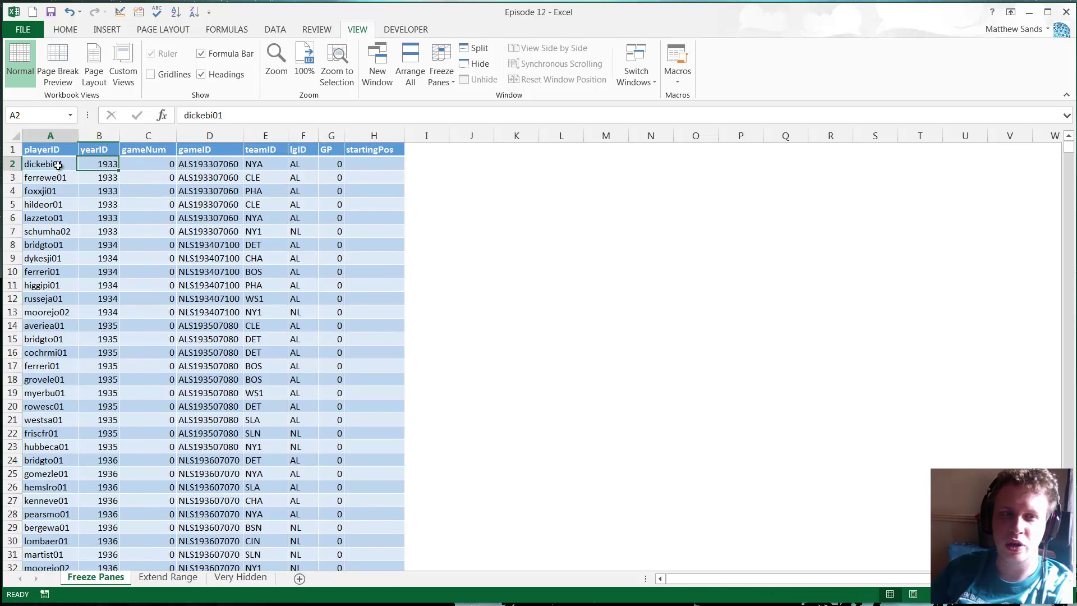
{"action": "left_click", "coordinate": [108, 165]}
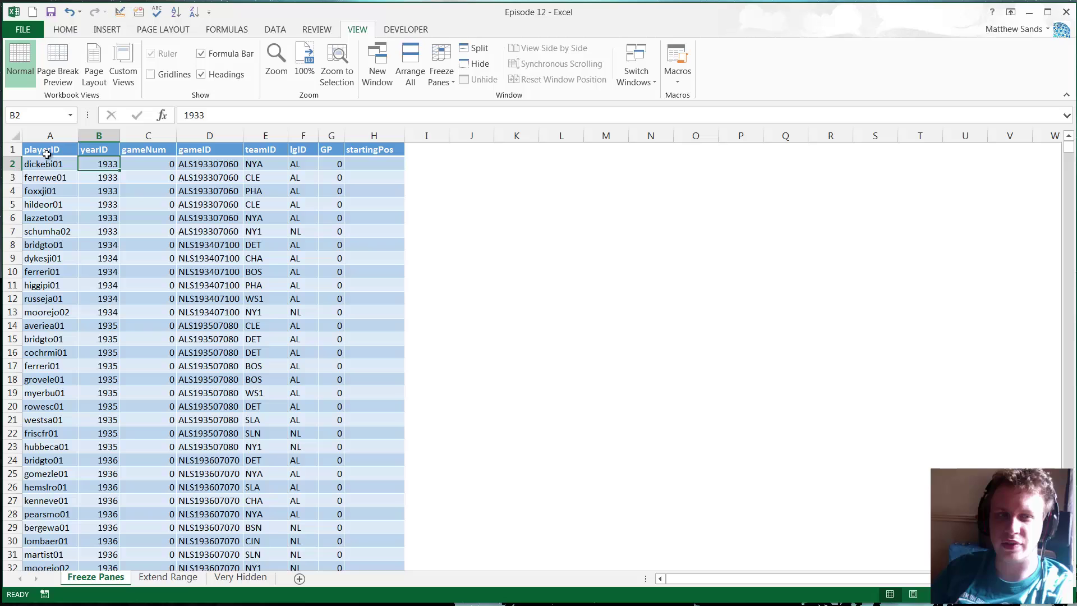
{"action": "left_click", "coordinate": [452, 68]}
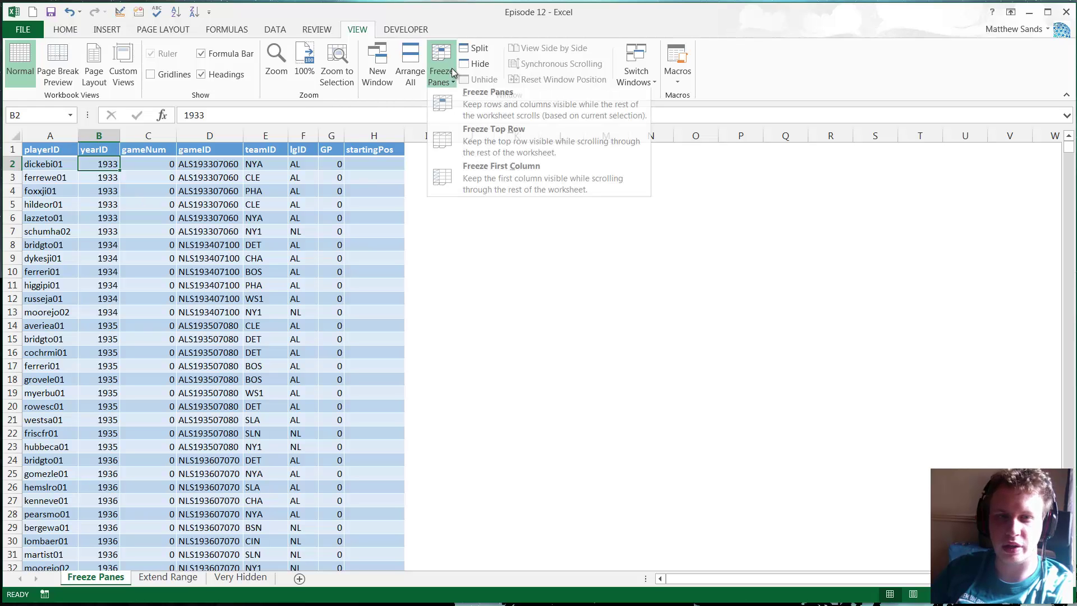
{"action": "left_click", "coordinate": [478, 105]}
{"action": "left_click", "coordinate": [111, 205]}
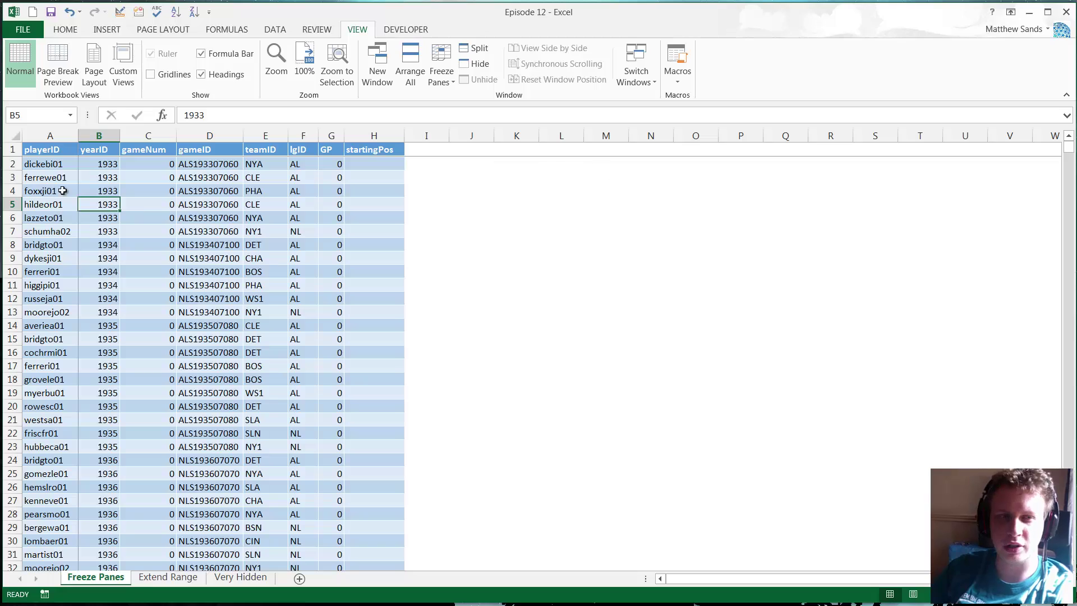
{"action": "scroll", "coordinate": [151, 222], "scroll_direction": "down", "scroll_amount": 14}
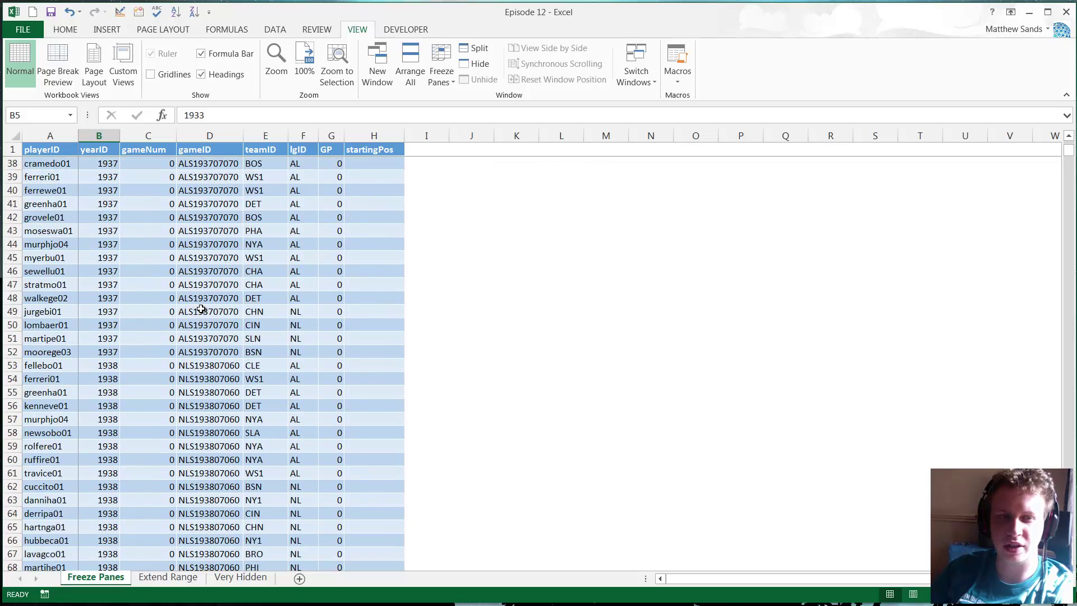
{"action": "scroll", "coordinate": [216, 291], "scroll_direction": "up", "scroll_amount": 14}
{"action": "scroll", "coordinate": [216, 291], "scroll_direction": "down", "scroll_amount": 13}
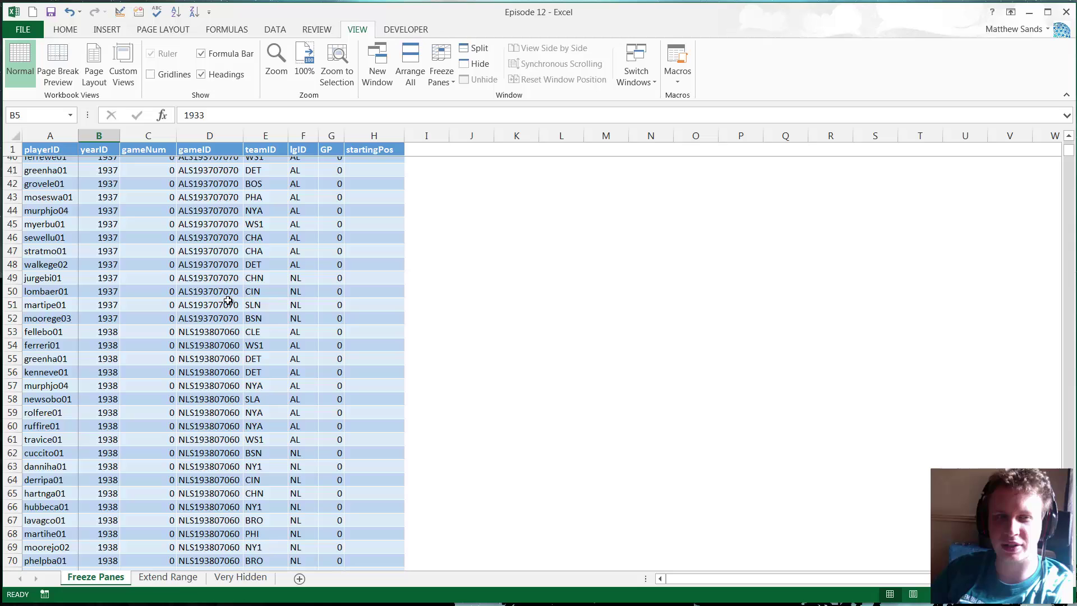
{"action": "scroll", "coordinate": [215, 290], "scroll_direction": "up", "scroll_amount": 13}
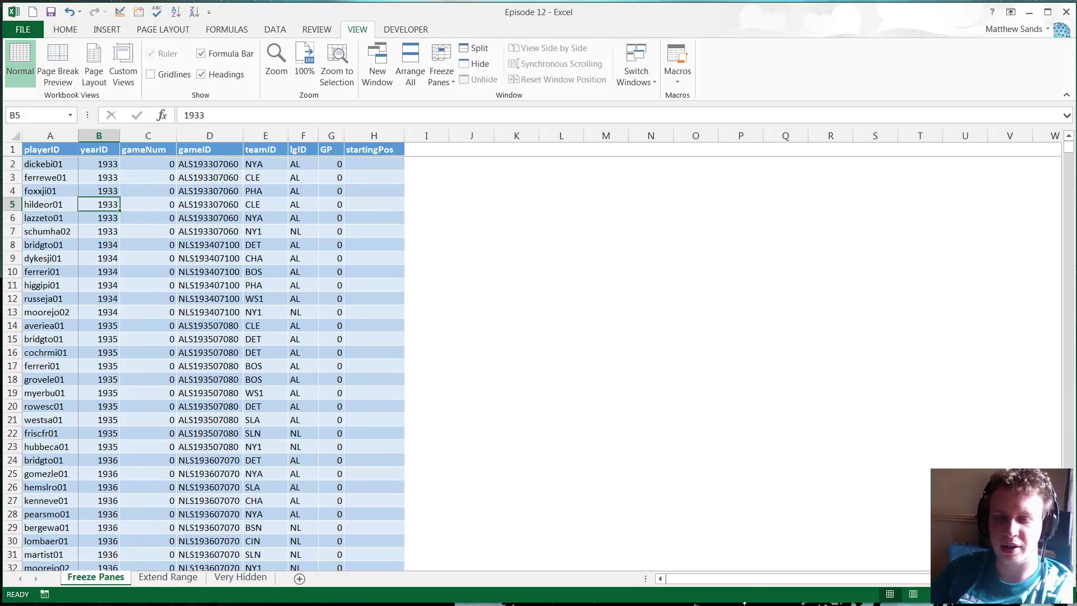
- Unfreeze the worksheet panes
{"action": "left_click_drag", "start_coordinate": [690, 579], "coordinate": [762, 592]}
{"action": "left_click", "coordinate": [662, 578]}
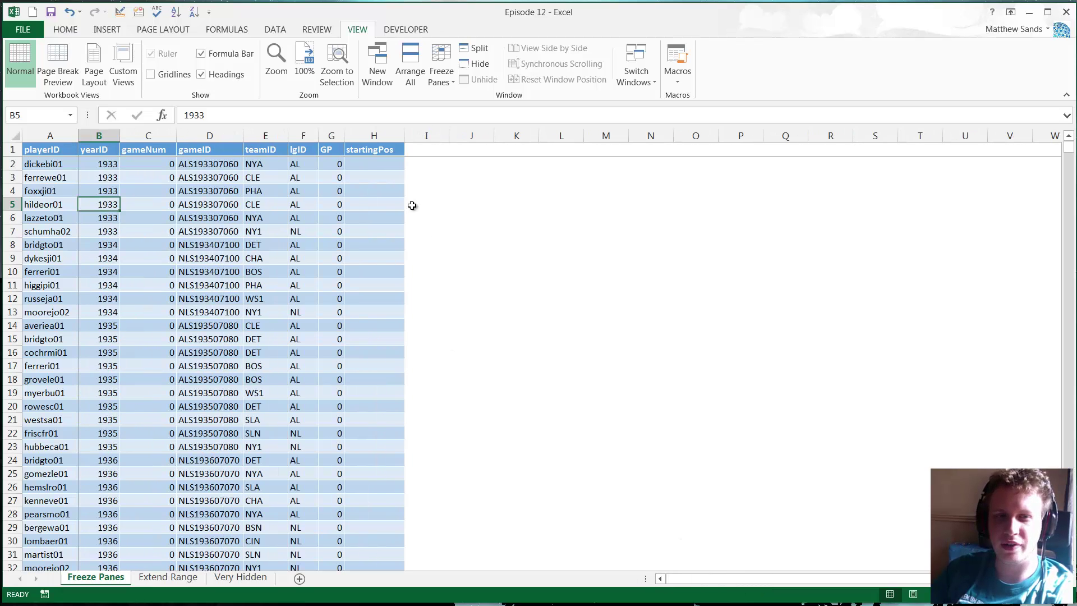
{"action": "left_click", "coordinate": [455, 79]}
{"action": "left_click", "coordinate": [460, 96]}
- Freeze panes at cell F14 and scroll to test the split
{"action": "left_click", "coordinate": [210, 205]}
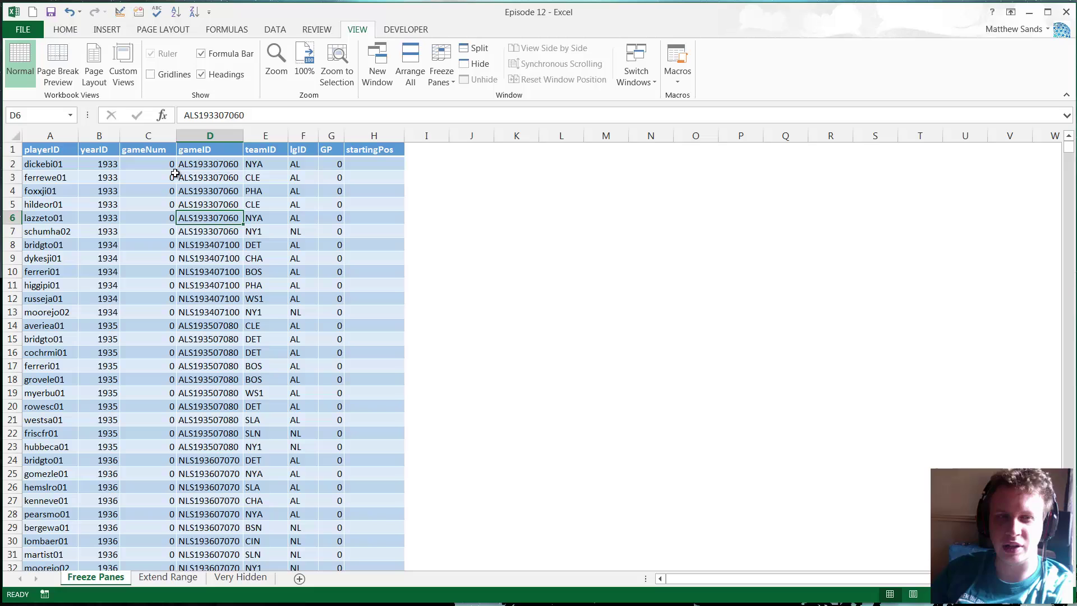
{"action": "left_click", "coordinate": [148, 191]}
{"action": "left_click", "coordinate": [148, 204]}
{"action": "left_click", "coordinate": [304, 324]}
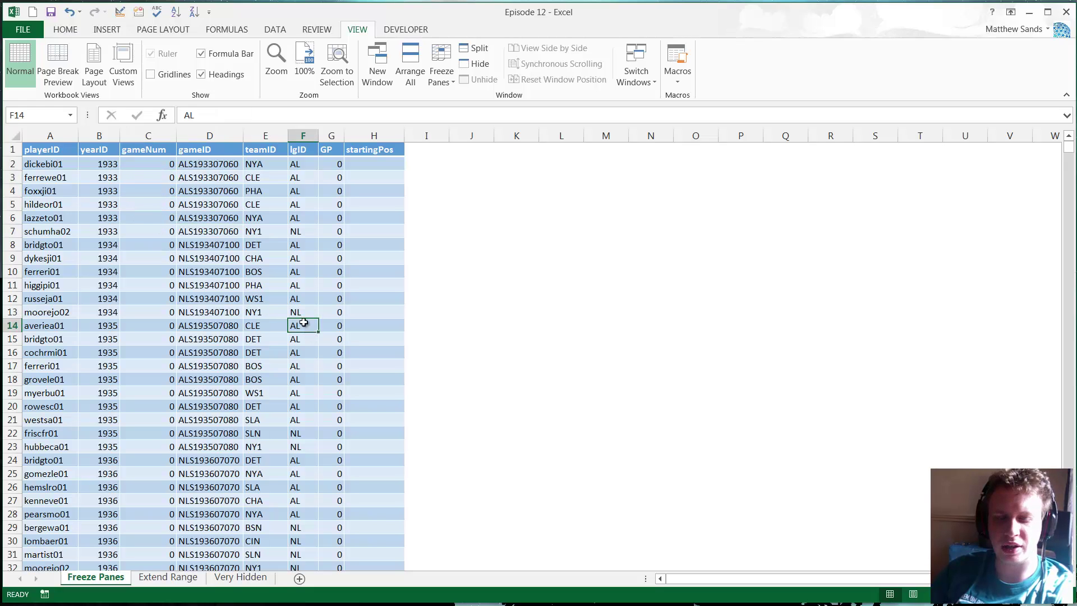
{"action": "left_click", "coordinate": [443, 73]}
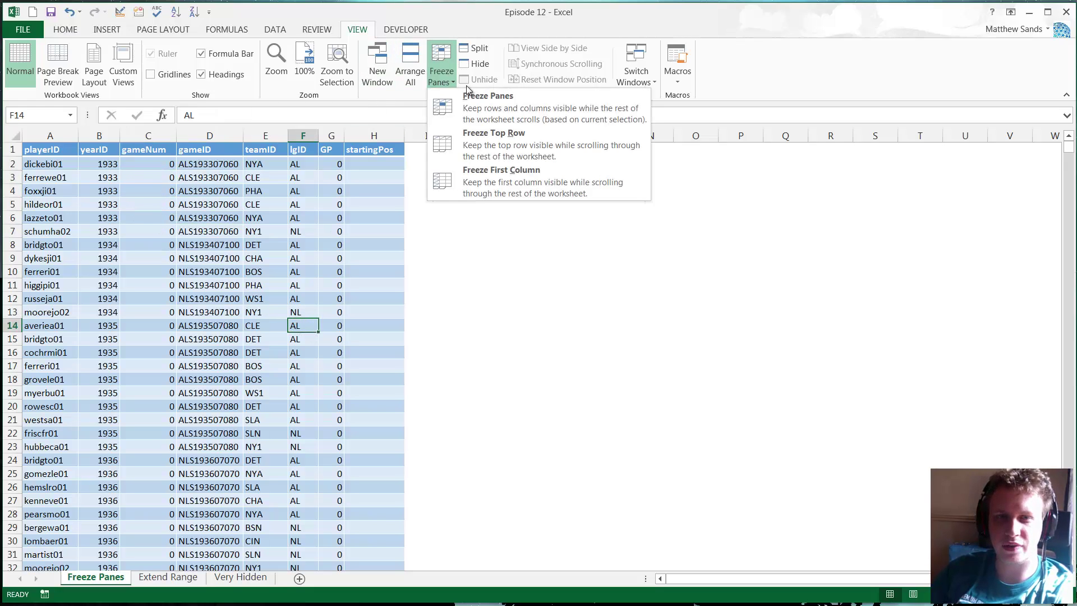
{"action": "left_click", "coordinate": [479, 95]}
{"action": "scroll", "coordinate": [351, 356], "scroll_direction": "down", "scroll_amount": 8}
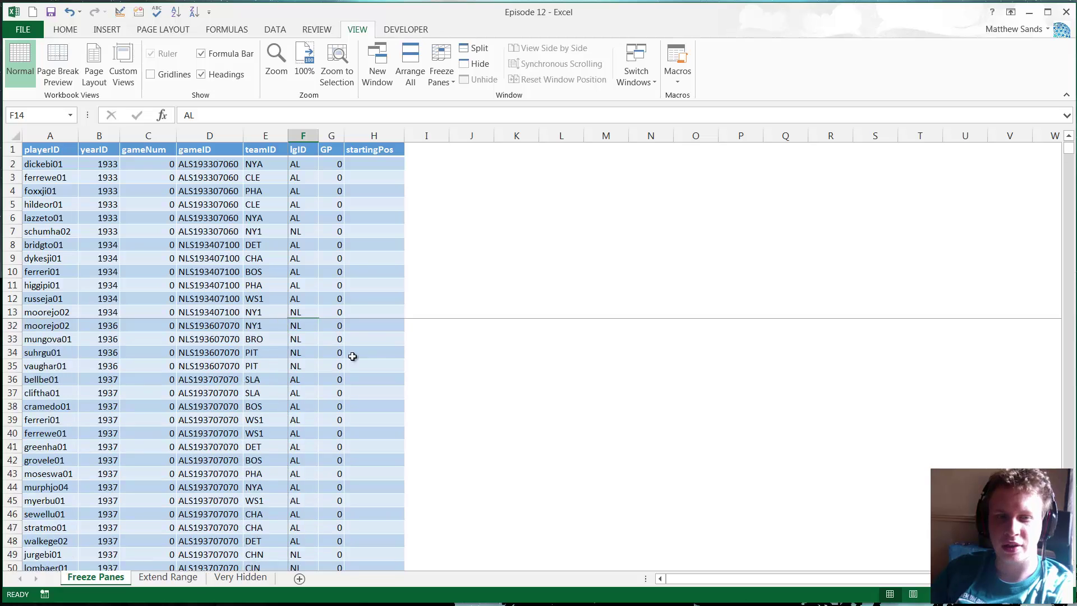
{"action": "scroll", "coordinate": [373, 390], "scroll_direction": "up", "scroll_amount": 7}
{"action": "scroll", "coordinate": [361, 367], "scroll_direction": "up", "scroll_amount": 1}
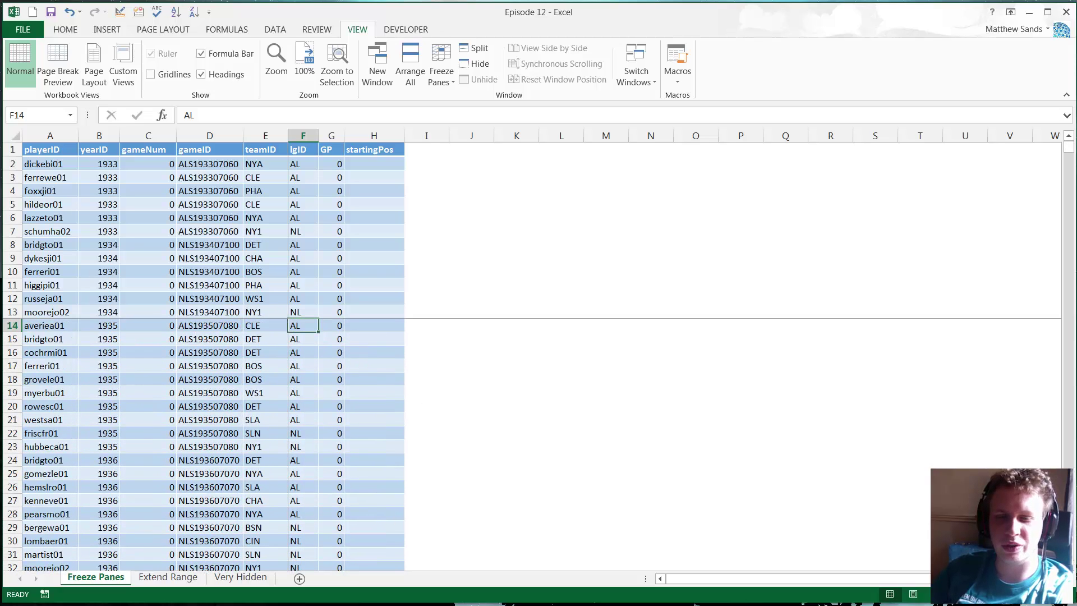
{"action": "left_click_drag", "start_coordinate": [727, 577], "coordinate": [596, 561]}
- Unfreeze all panes, then select cells E12, B4, A3 and A2
{"action": "left_click", "coordinate": [447, 83]}
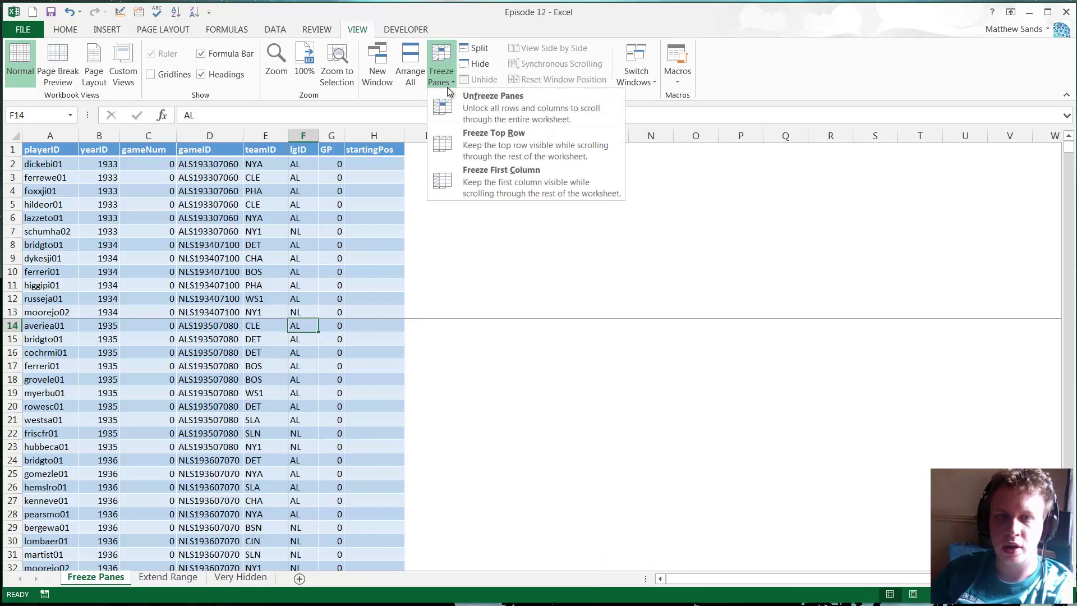
{"action": "left_click", "coordinate": [493, 97]}
{"action": "left_click", "coordinate": [281, 301]}
{"action": "left_click", "coordinate": [112, 244]}
{"action": "left_click", "coordinate": [87, 190]}
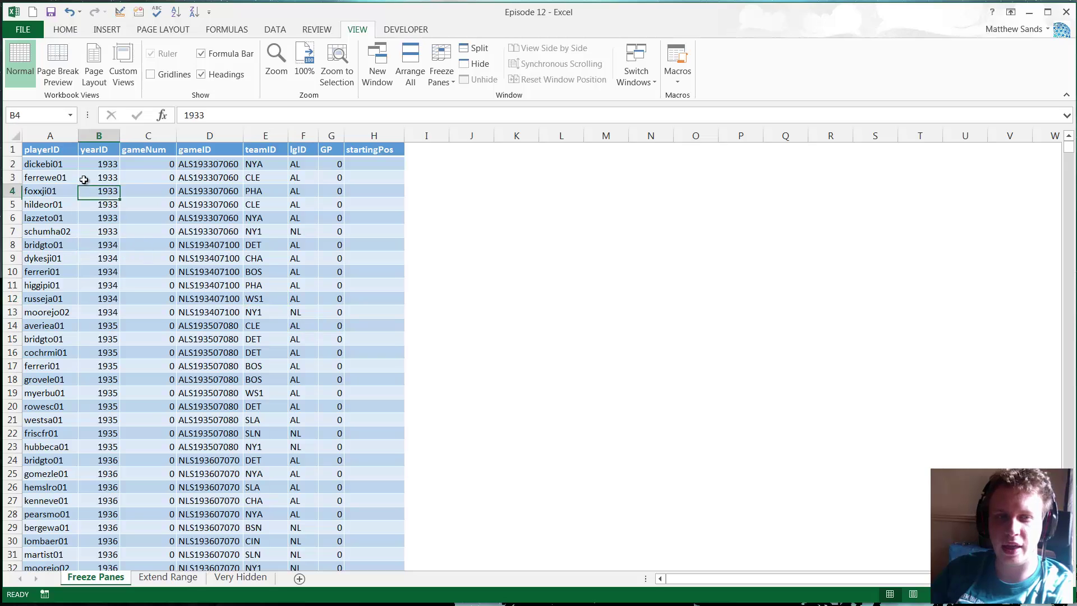
{"action": "left_click", "coordinate": [74, 177]}
{"action": "left_click", "coordinate": [74, 165]}
- Step through cells B3, A4, B5, A6, B7, C8, D8 and D7 of the data
{"action": "left_click", "coordinate": [82, 177]}
{"action": "left_click", "coordinate": [75, 191]}
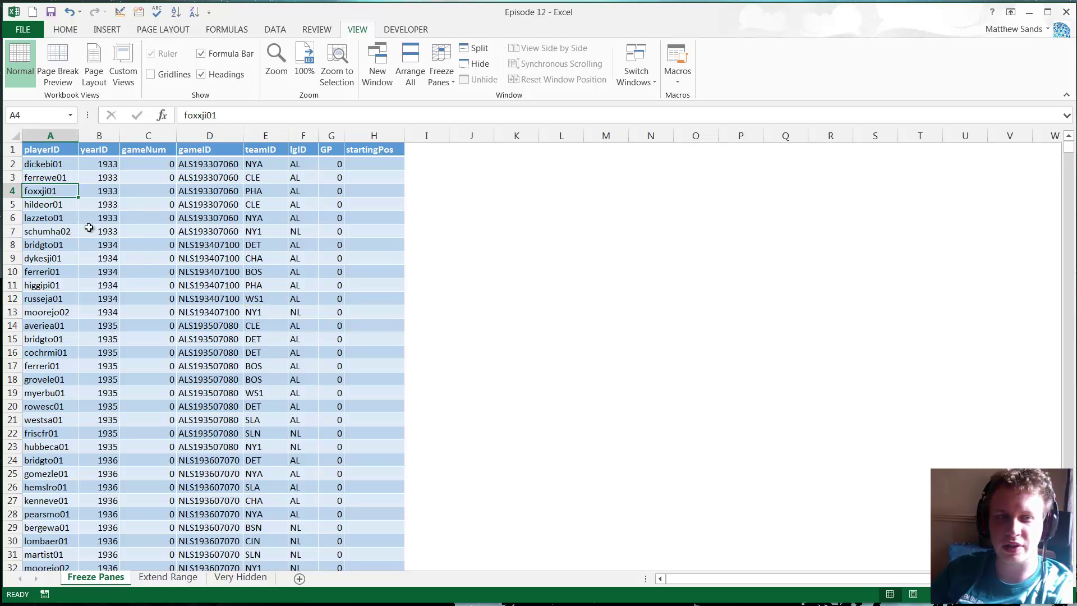
{"action": "left_click", "coordinate": [94, 205]}
{"action": "left_click", "coordinate": [75, 218]}
{"action": "left_click", "coordinate": [101, 231]}
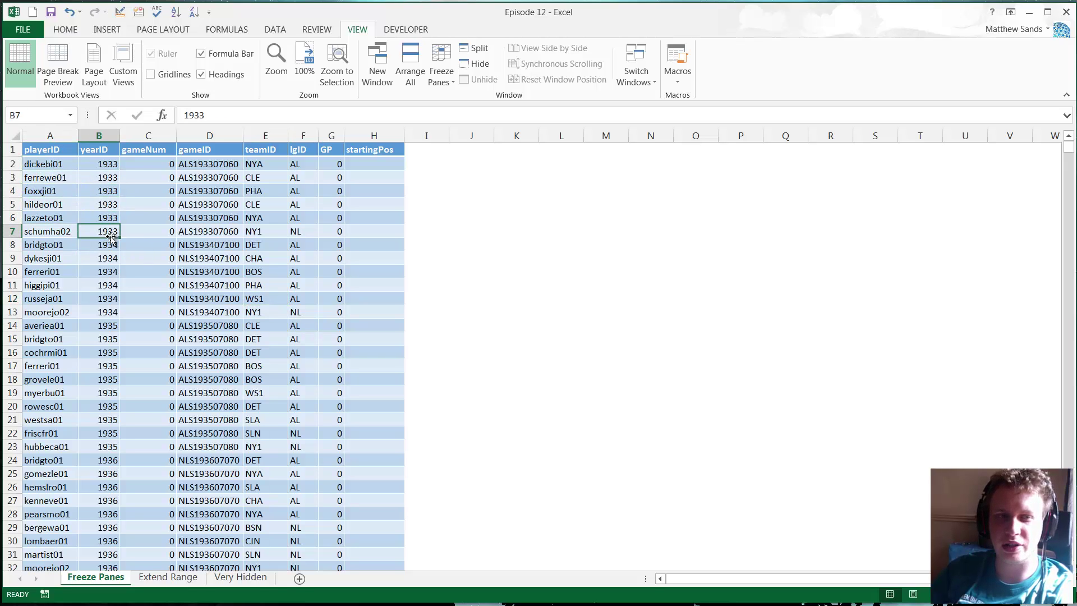
{"action": "left_click", "coordinate": [168, 243]}
{"action": "left_click", "coordinate": [212, 244]}
{"action": "left_click", "coordinate": [216, 230]}
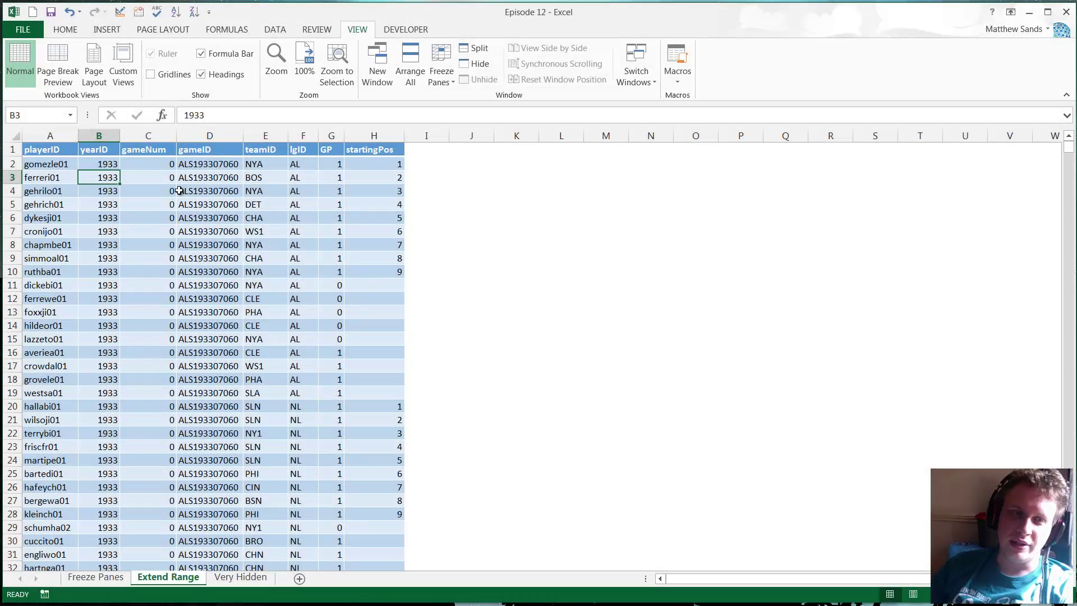
- Return to the top of the yearID data and select cells A2 and A18
{"action": "scroll", "coordinate": [137, 180], "scroll_direction": "down", "scroll_amount": 1}
{"action": "scroll", "coordinate": [137, 175], "scroll_direction": "up", "scroll_amount": 1}
{"action": "key", "text": "ctrl+Up"}
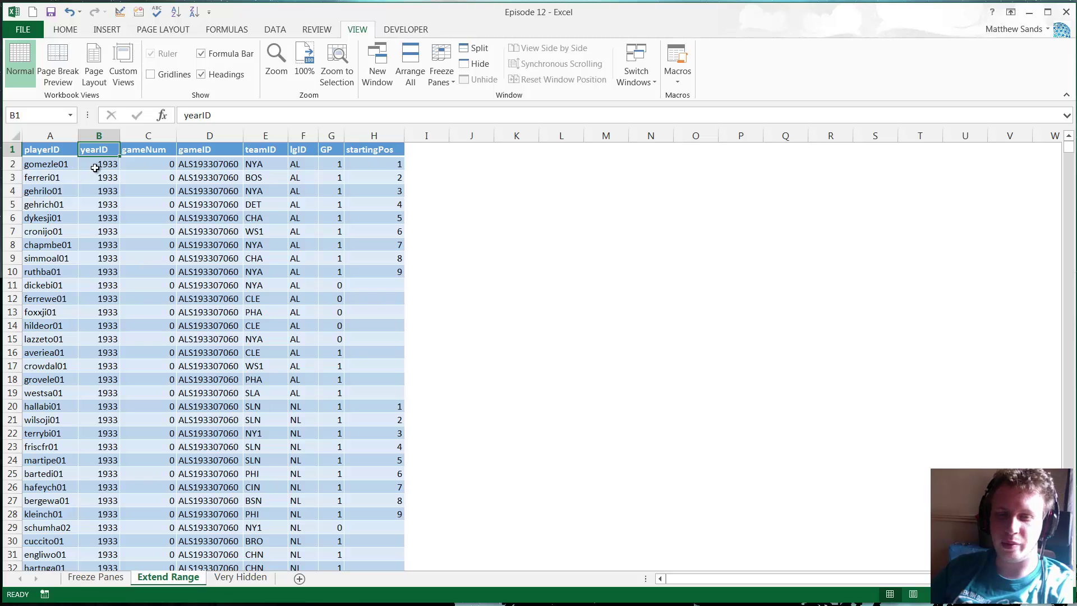
{"action": "scroll", "coordinate": [138, 288], "scroll_direction": "down", "scroll_amount": 20}
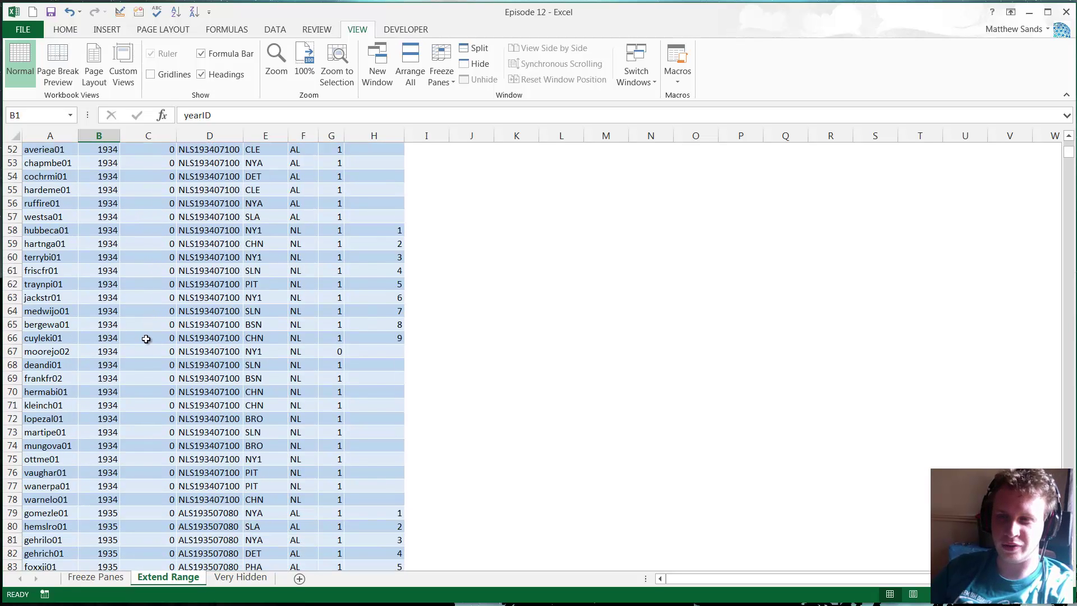
{"action": "key", "text": "ctrl+Up"}
{"action": "left_click", "coordinate": [107, 167]}
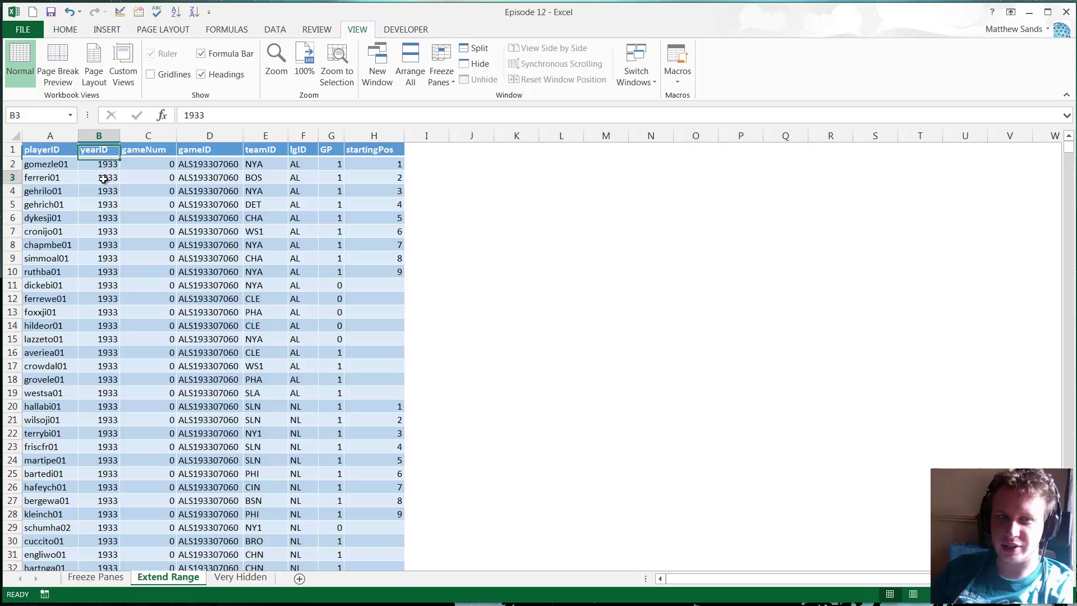
{"action": "left_click", "coordinate": [51, 167]}
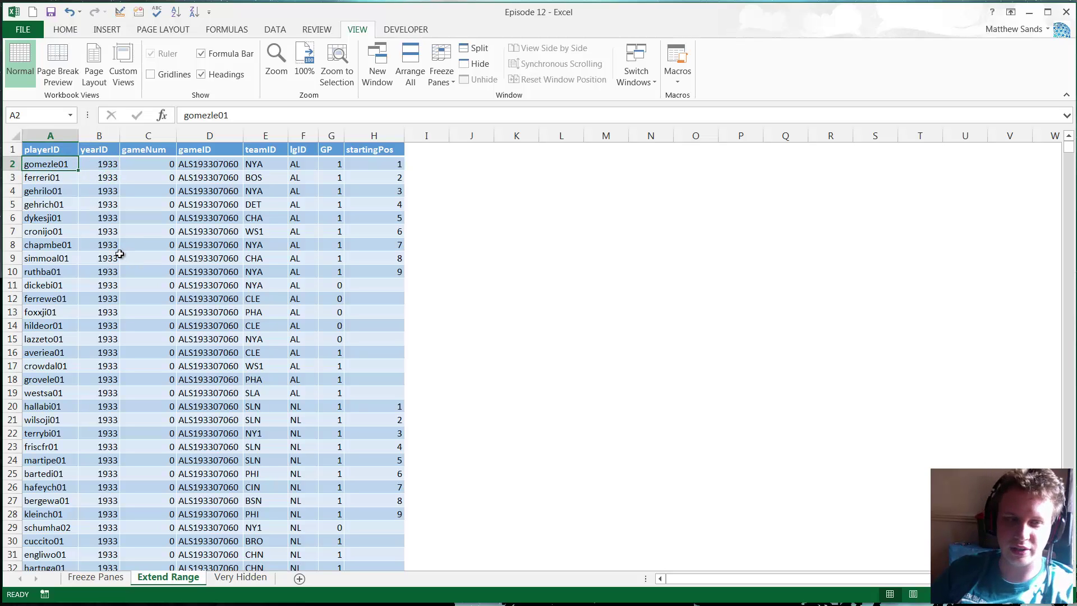
{"action": "left_click", "coordinate": [59, 380]}
- Anchor at cell A38, scroll down to row 78 and turn on Extend Selection with F8
{"action": "scroll", "coordinate": [62, 378], "scroll_direction": "down", "scroll_amount": 8}
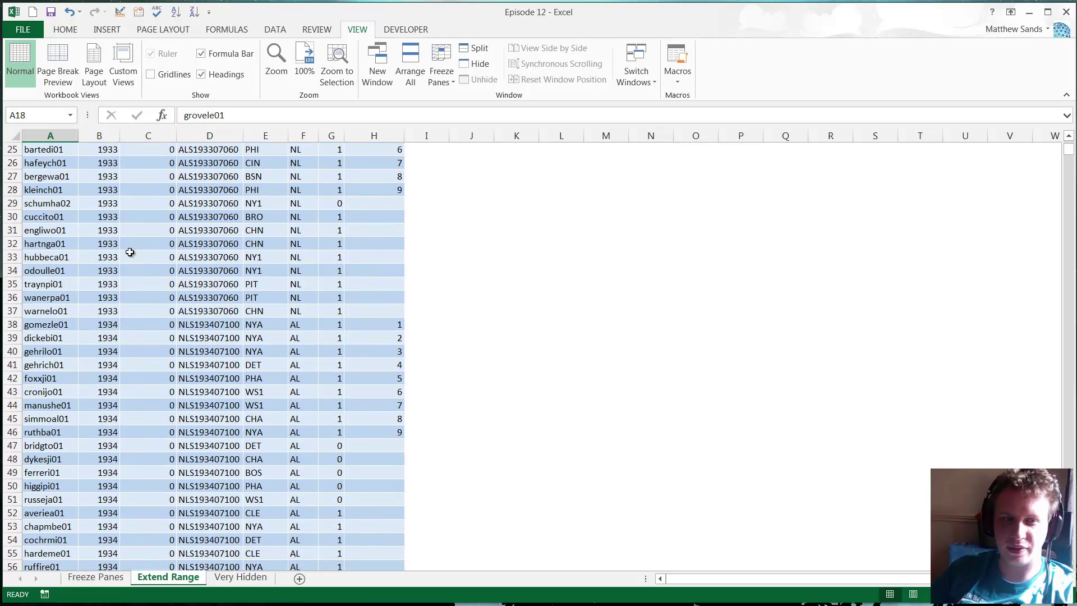
{"action": "left_click_drag", "start_coordinate": [62, 325], "coordinate": [168, 324]}
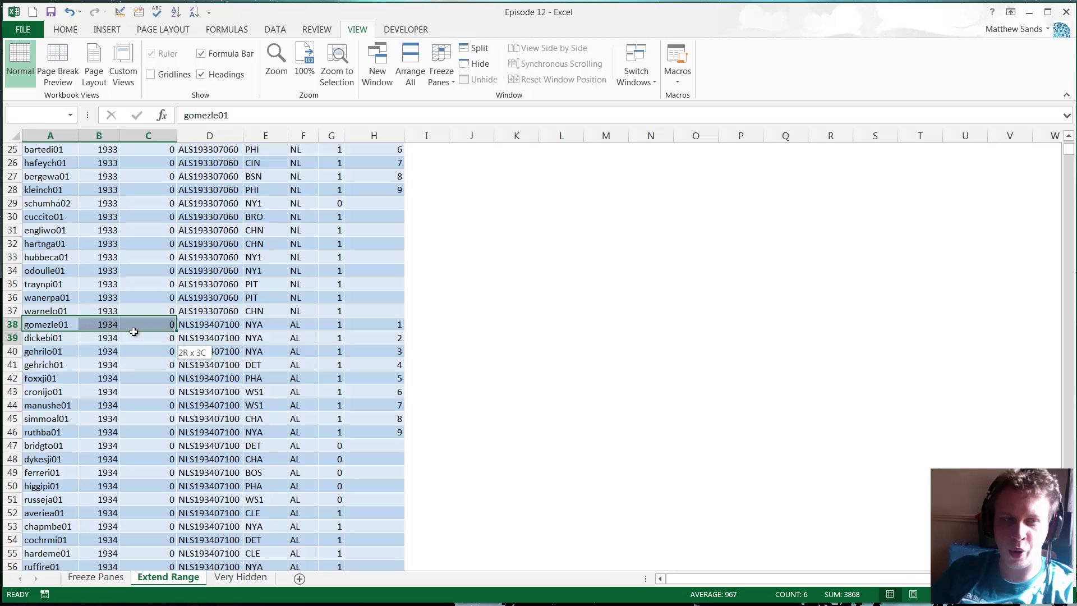
{"action": "left_click", "coordinate": [96, 323]}
{"action": "left_click", "coordinate": [58, 324]}
{"action": "scroll", "coordinate": [108, 374], "scroll_direction": "up", "scroll_amount": 3}
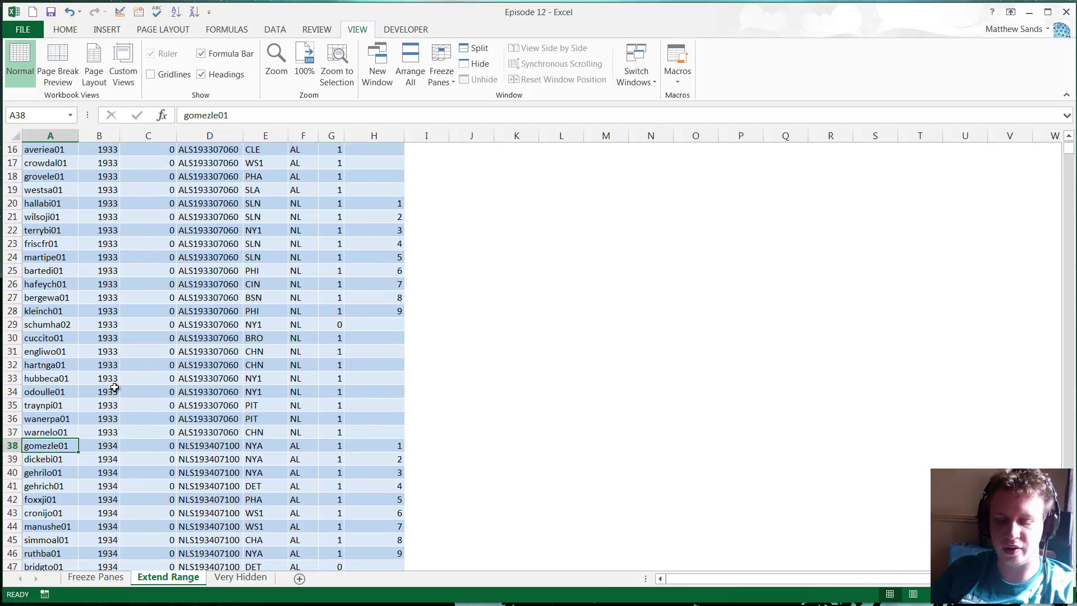
{"action": "scroll", "coordinate": [90, 369], "scroll_direction": "down", "scroll_amount": 3}
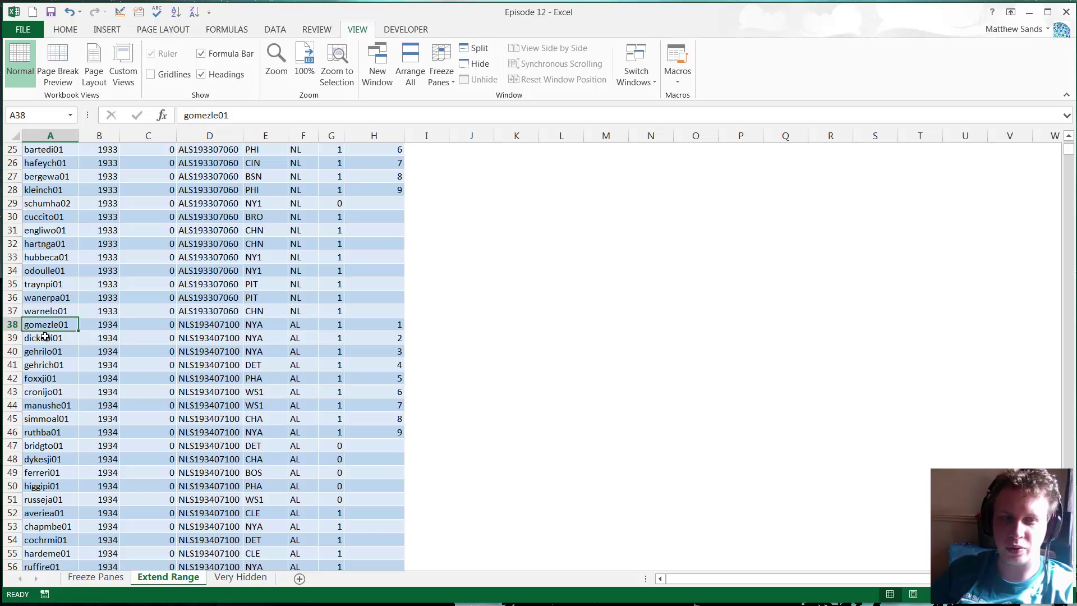
{"action": "scroll", "coordinate": [72, 353], "scroll_direction": "down", "scroll_amount": 10}
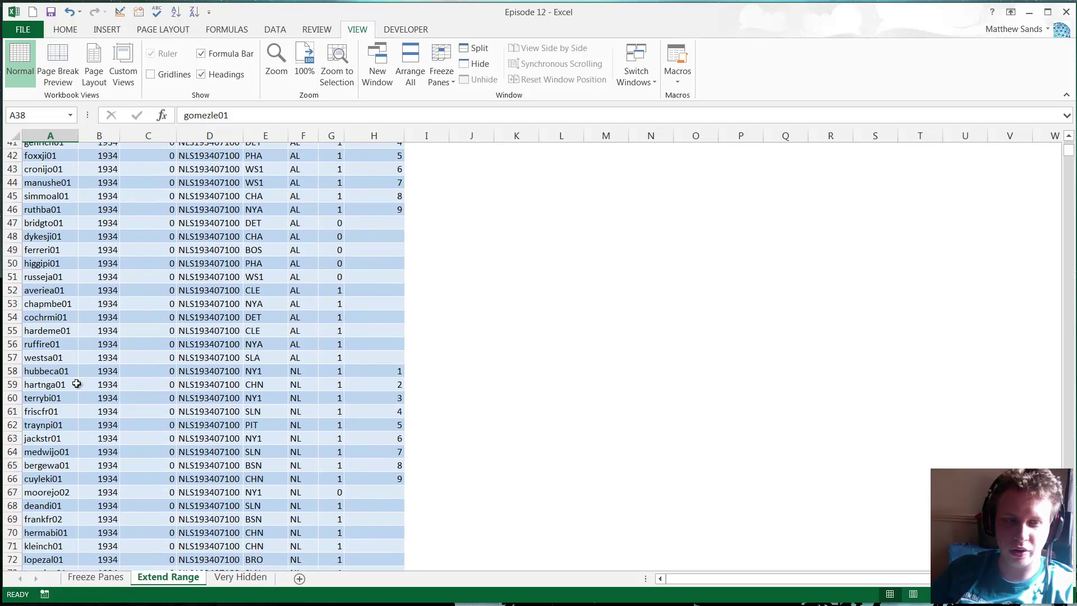
{"action": "scroll", "coordinate": [80, 410], "scroll_direction": "down", "scroll_amount": 2}
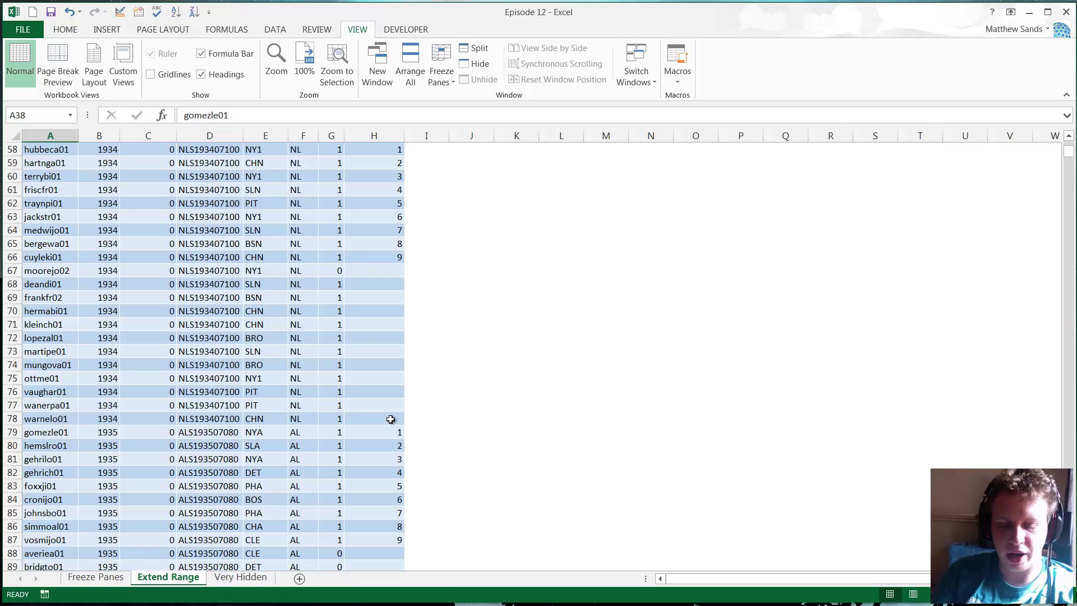
{"action": "key", "text": "F8"}
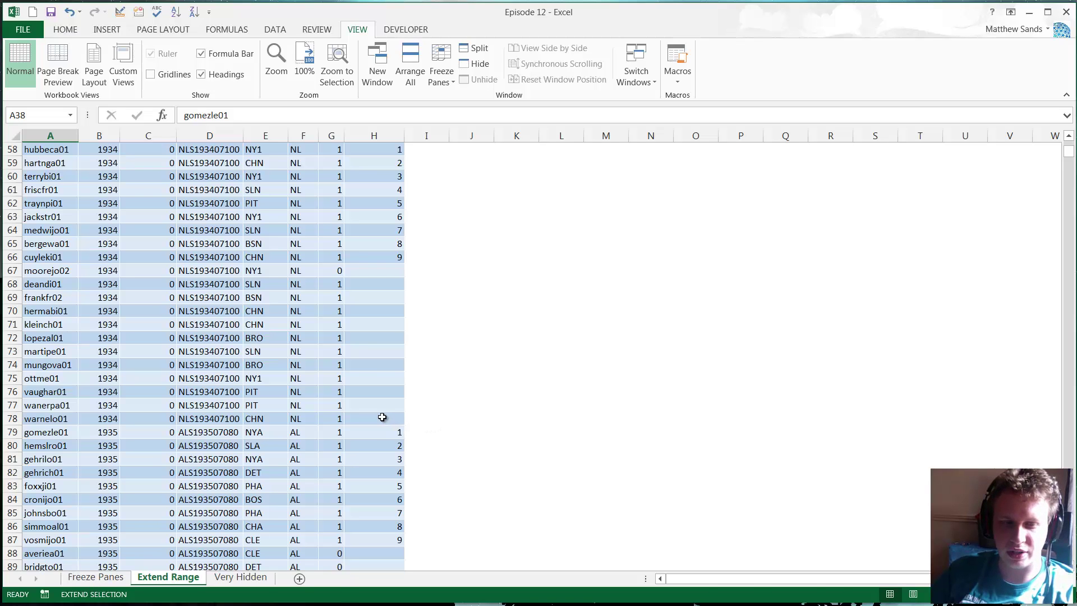
- Extend the selection from A38 to H78, then turn off extend mode
{"action": "left_click", "coordinate": [382, 417]}
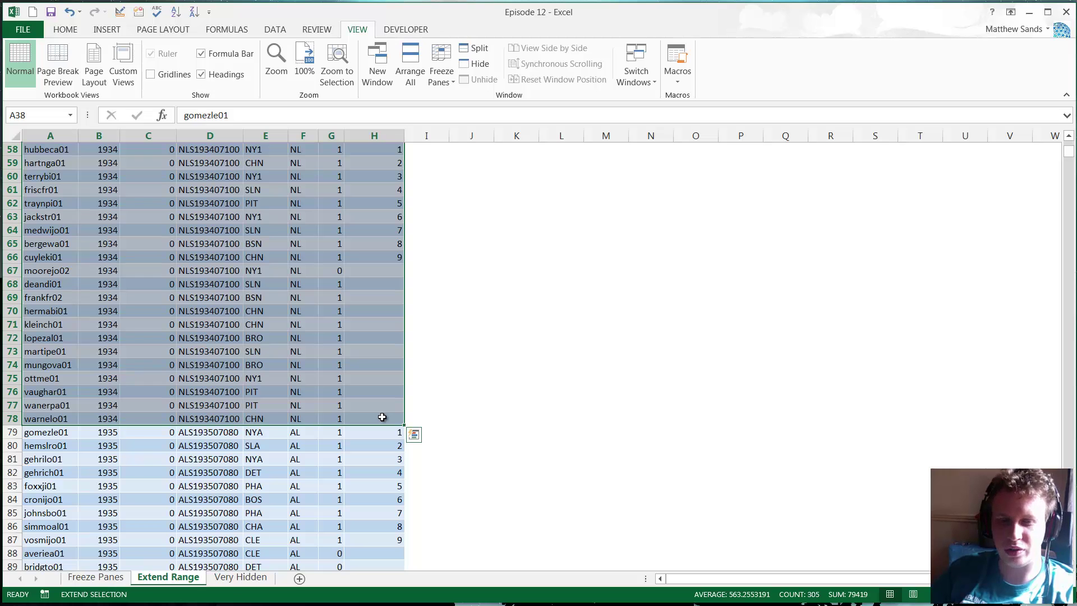
{"action": "scroll", "coordinate": [382, 417], "scroll_direction": "up", "scroll_amount": 10}
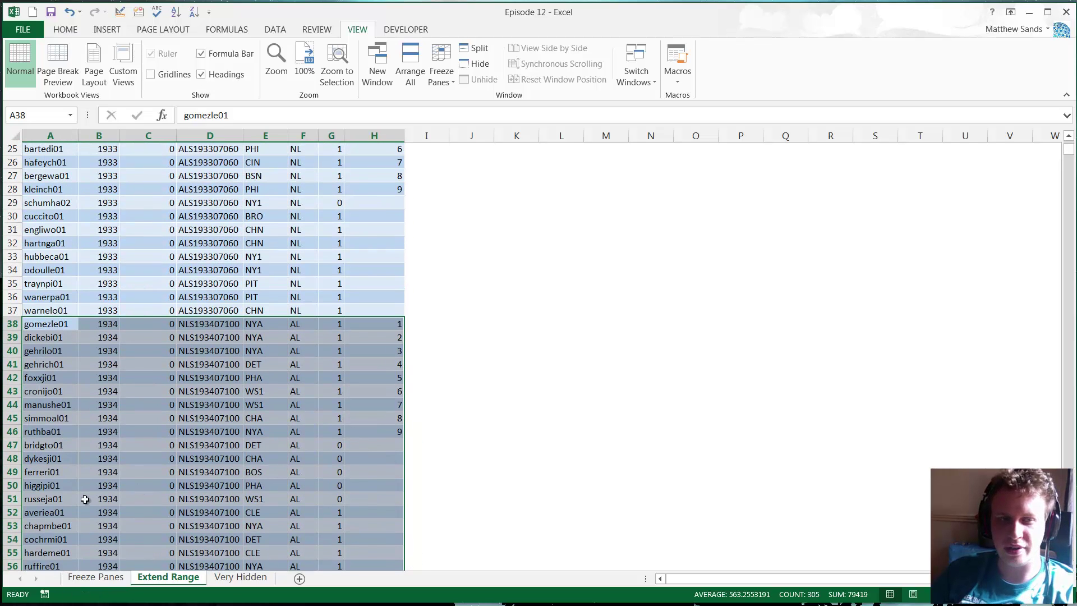
{"action": "key", "text": "F8"}
{"action": "scroll", "coordinate": [108, 378], "scroll_direction": "down", "scroll_amount": 8}
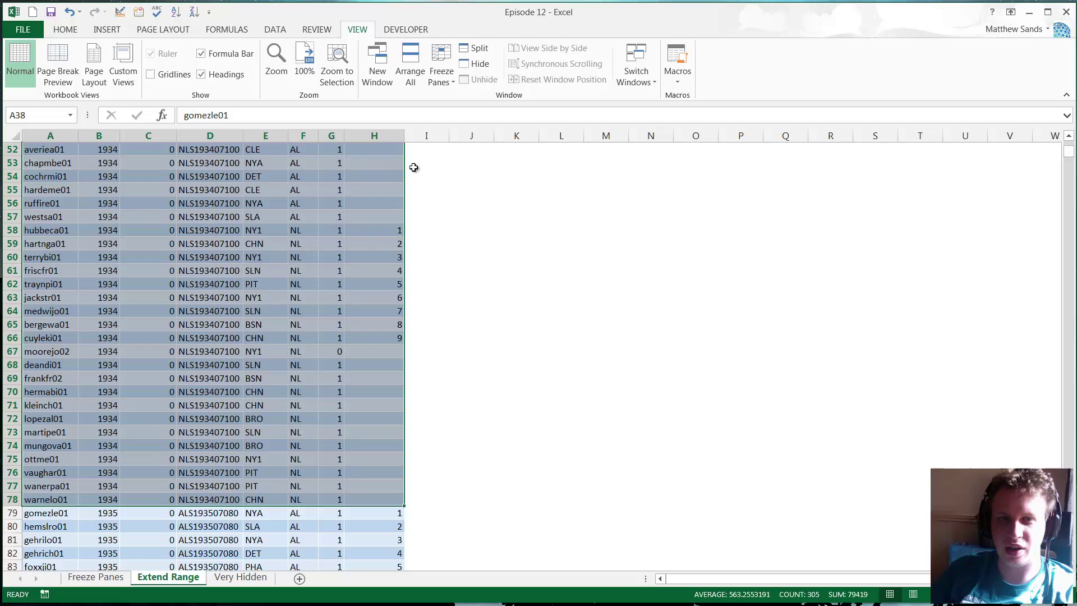
{"action": "scroll", "coordinate": [324, 200], "scroll_direction": "up", "scroll_amount": 9}
- Fill the selected 1934 rows yellow from the Home tab and check the result
{"action": "left_click", "coordinate": [65, 30]}
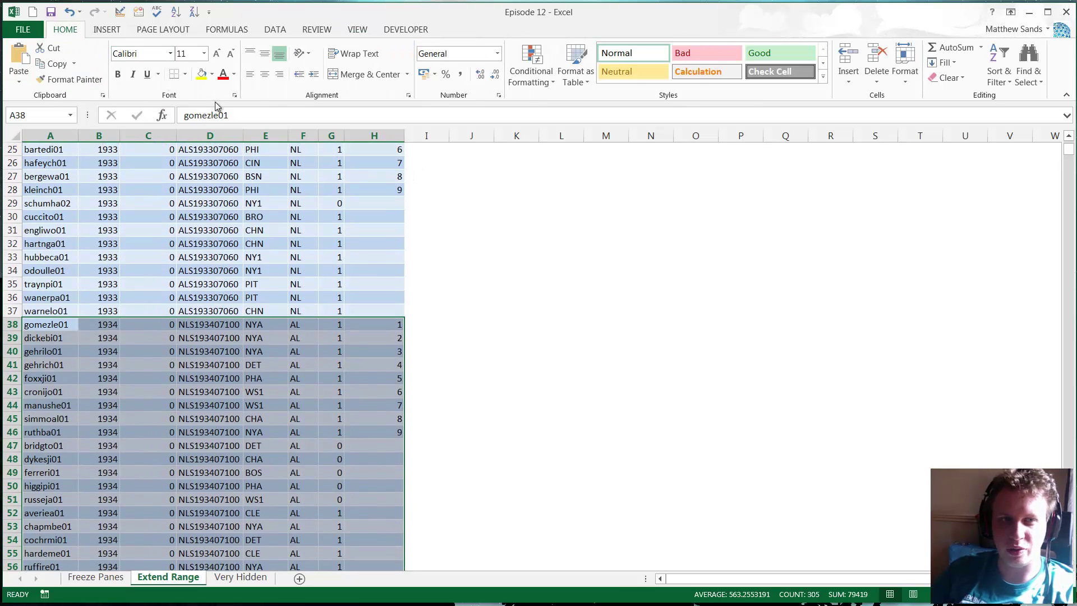
{"action": "left_click", "coordinate": [201, 73]}
{"action": "left_click", "coordinate": [357, 365]}
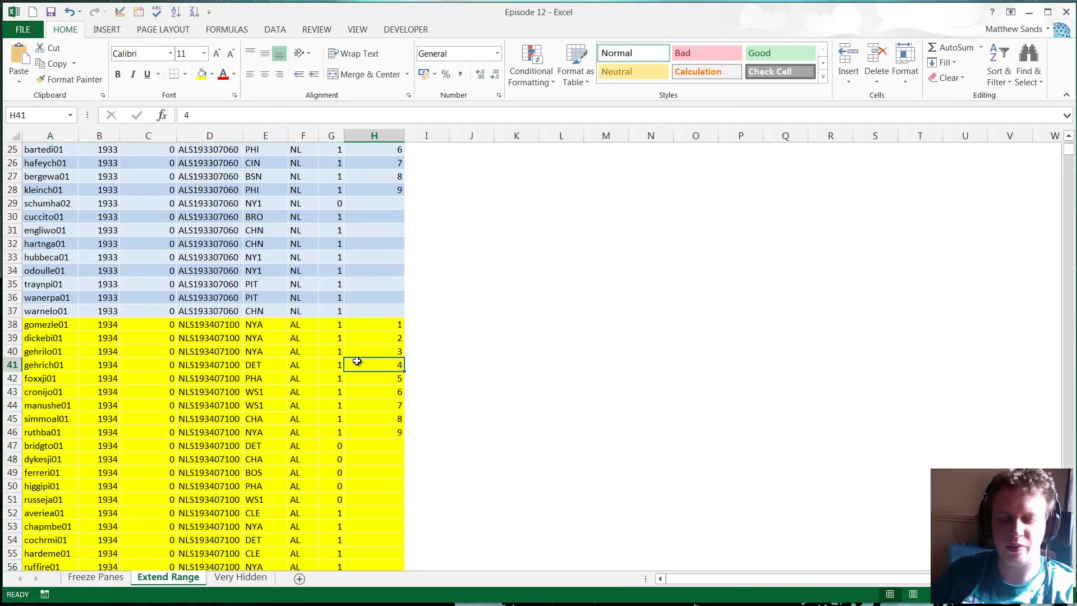
{"action": "scroll", "coordinate": [364, 393], "scroll_direction": "down", "scroll_amount": 7}
{"action": "scroll", "coordinate": [359, 426], "scroll_direction": "down", "scroll_amount": 4}
{"action": "scroll", "coordinate": [336, 392], "scroll_direction": "up", "scroll_amount": 5}
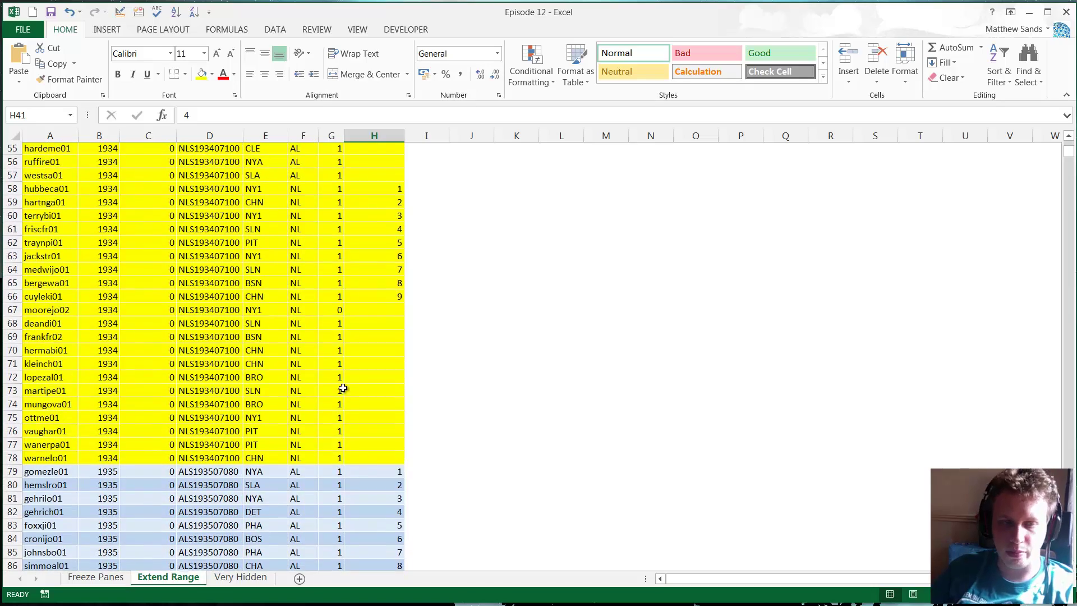
{"action": "scroll", "coordinate": [316, 400], "scroll_direction": "up", "scroll_amount": 14}
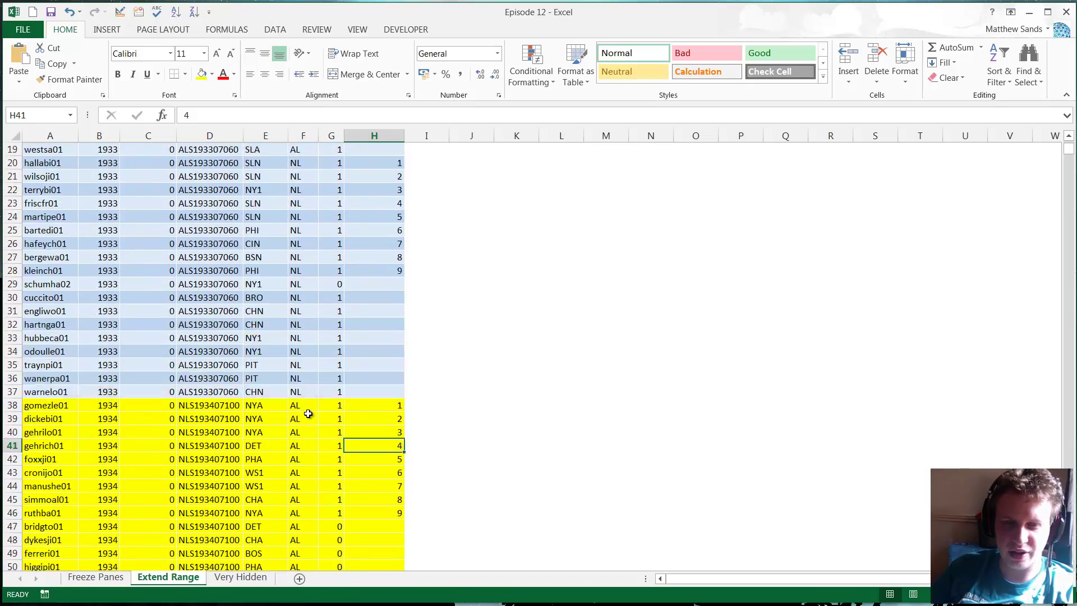
- Demonstrate F8 Extend Selection from C6 to H22, then select cell A3
{"action": "left_click", "coordinate": [134, 221]}
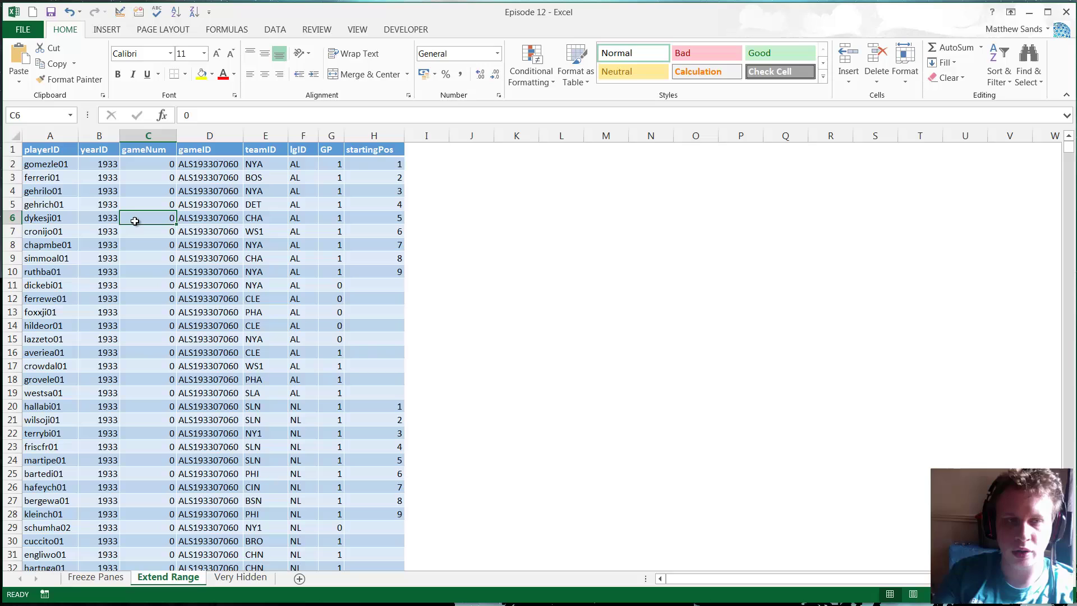
{"action": "key", "text": "F8"}
{"action": "left_click", "coordinate": [349, 429]}
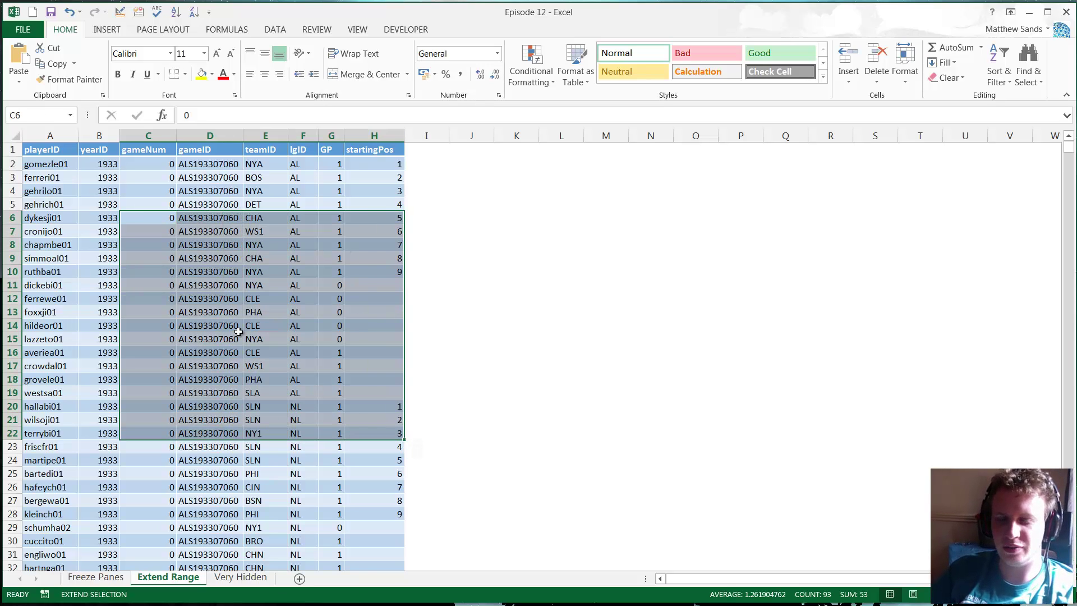
{"action": "key", "text": "F8"}
{"action": "left_click", "coordinate": [132, 217]}
{"action": "left_click", "coordinate": [72, 203]}
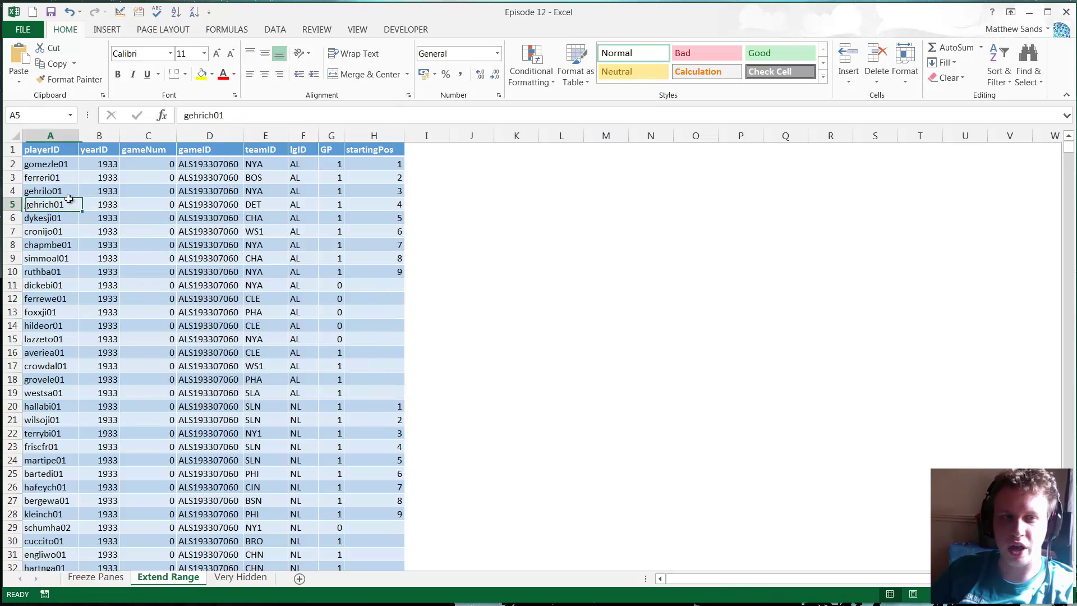
{"action": "left_click", "coordinate": [82, 178]}
{"action": "left_click", "coordinate": [55, 181]}
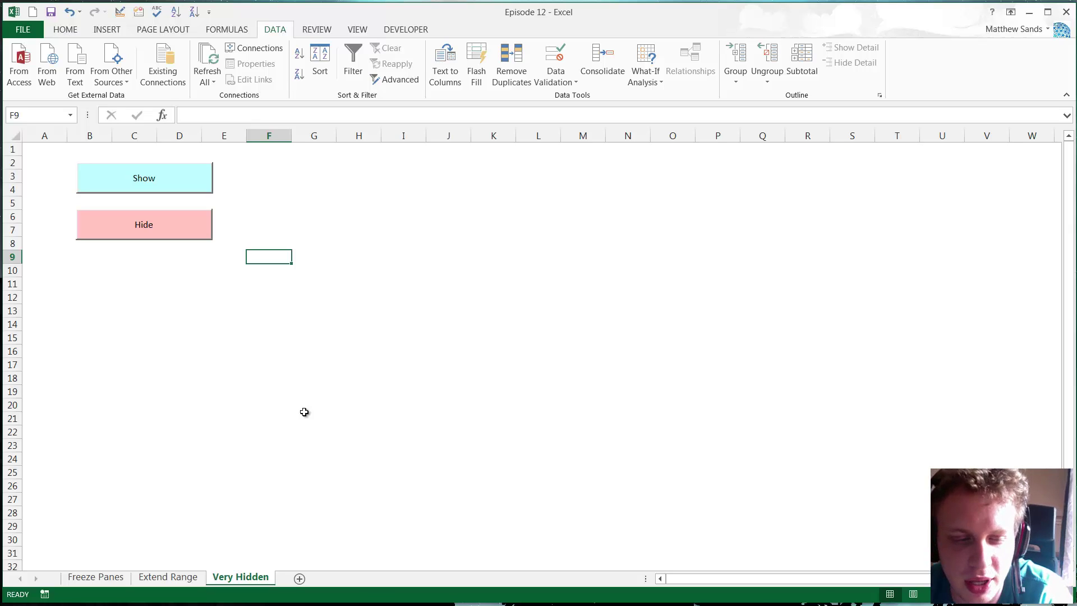
- Hide the Extend Range sheet, then restore it from the Unhide list
{"action": "right_click", "coordinate": [163, 577]}
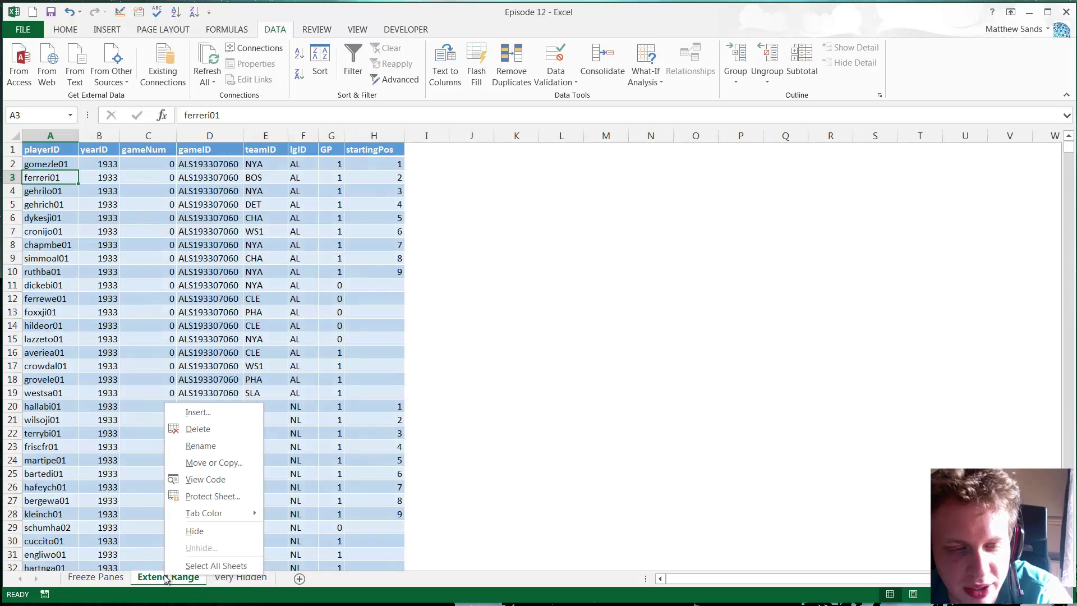
{"action": "left_click", "coordinate": [196, 531]}
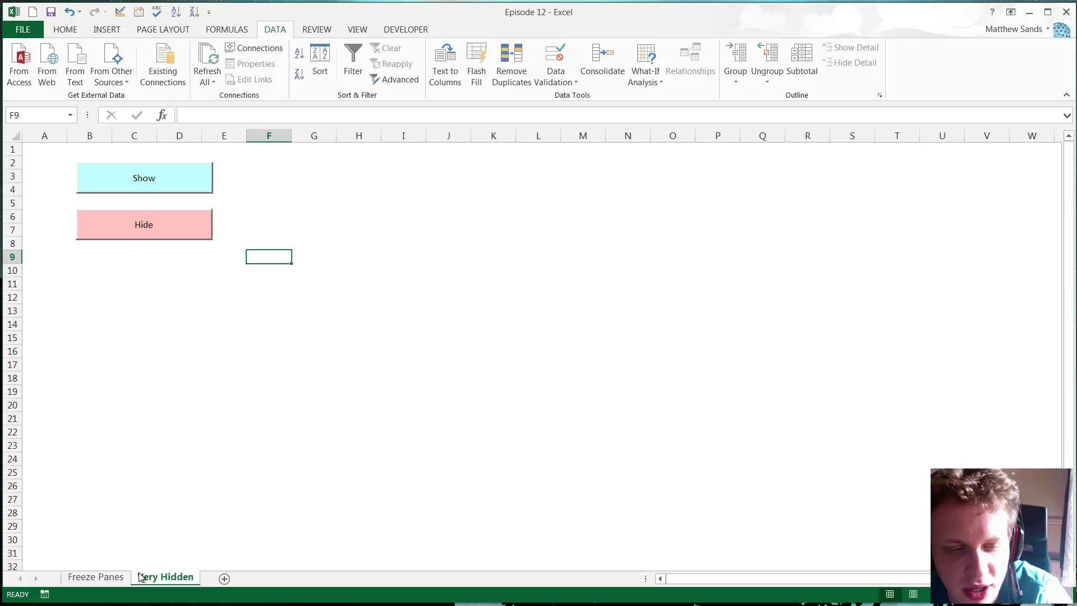
{"action": "right_click", "coordinate": [142, 577]}
{"action": "left_click", "coordinate": [180, 551]}
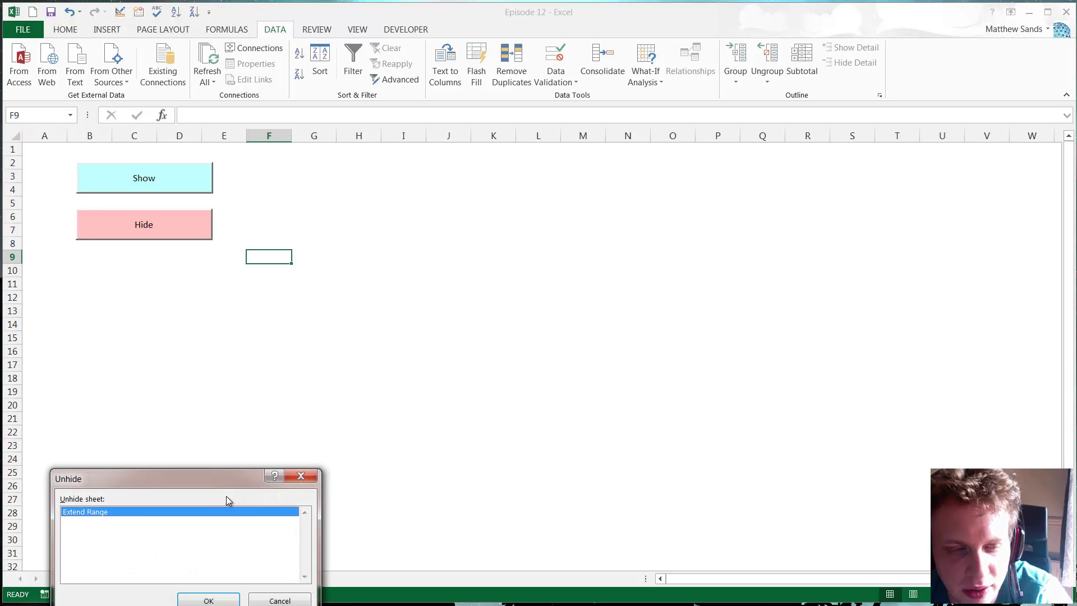
{"action": "left_click_drag", "start_coordinate": [144, 476], "coordinate": [145, 405]}
{"action": "left_click", "coordinate": [196, 529]}
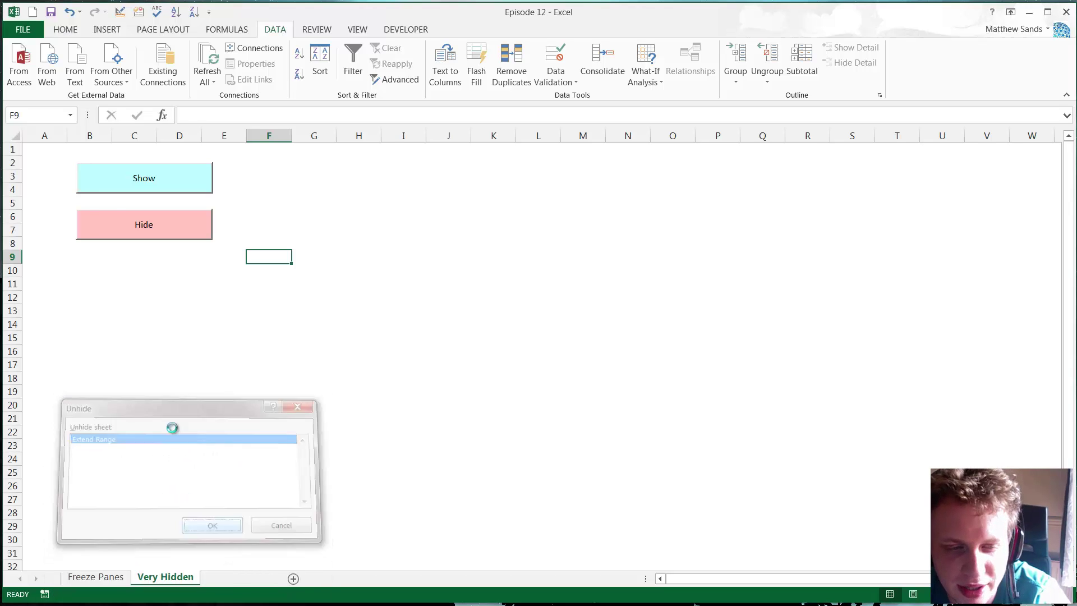
{"action": "left_click", "coordinate": [241, 578]}
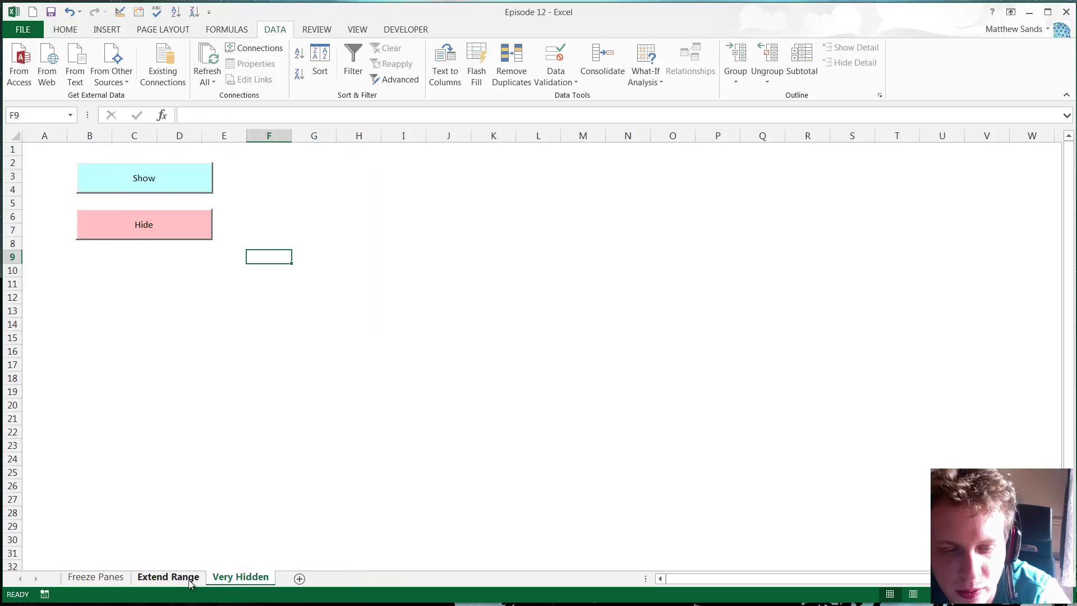
{"action": "left_click", "coordinate": [185, 579]}
{"action": "right_click", "coordinate": [196, 580]}
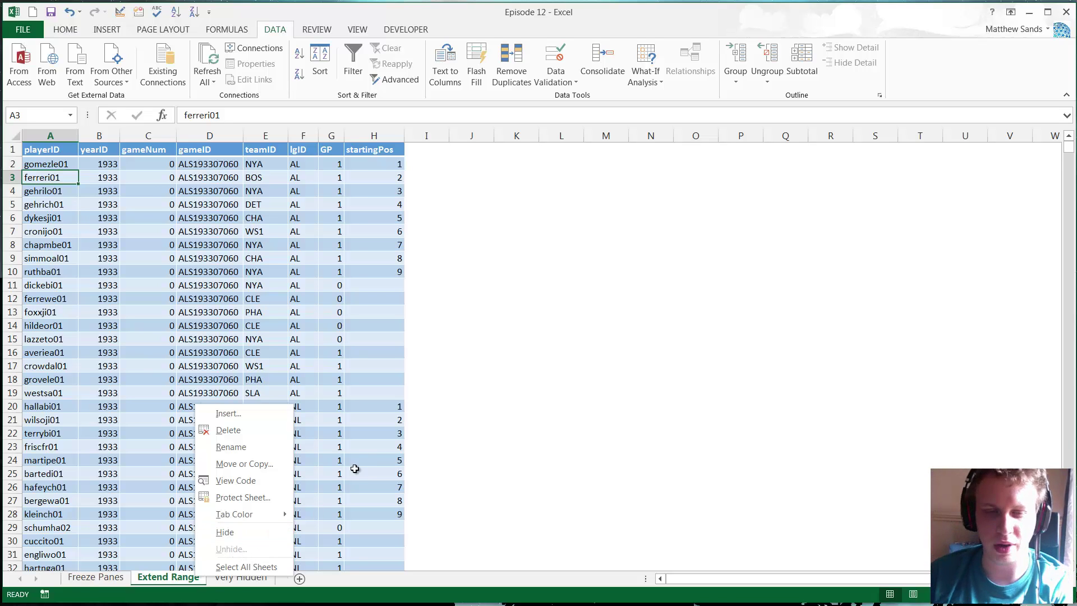
- Use the Show button on the Very Hidden sheet to reveal the Hidden Sheet
{"action": "key", "text": "Escape"}
{"action": "left_click", "coordinate": [247, 577]}
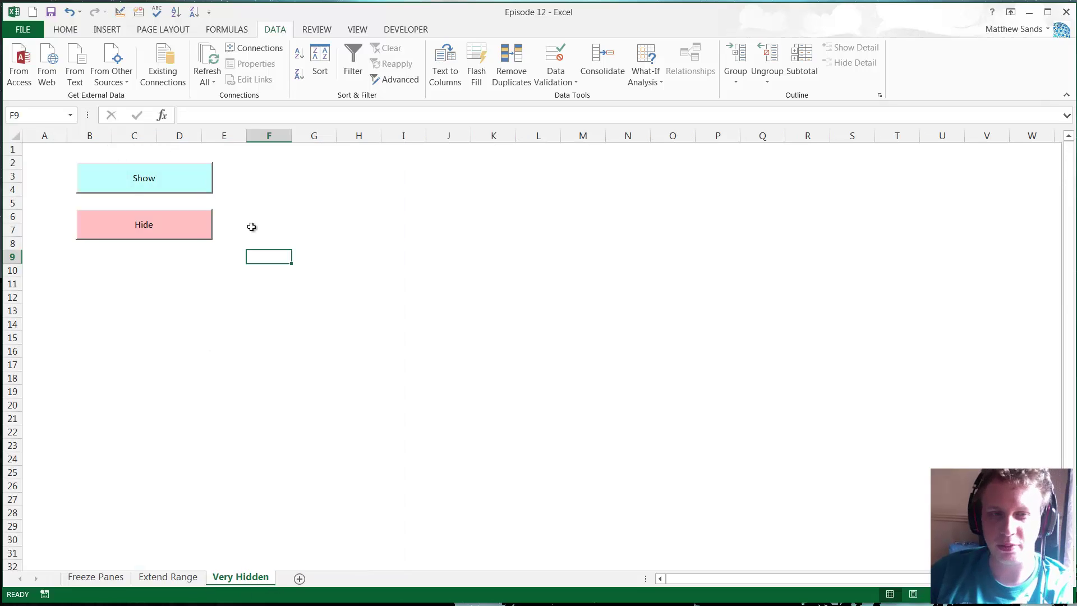
{"action": "left_click", "coordinate": [281, 241]}
{"action": "left_click", "coordinate": [167, 178]}
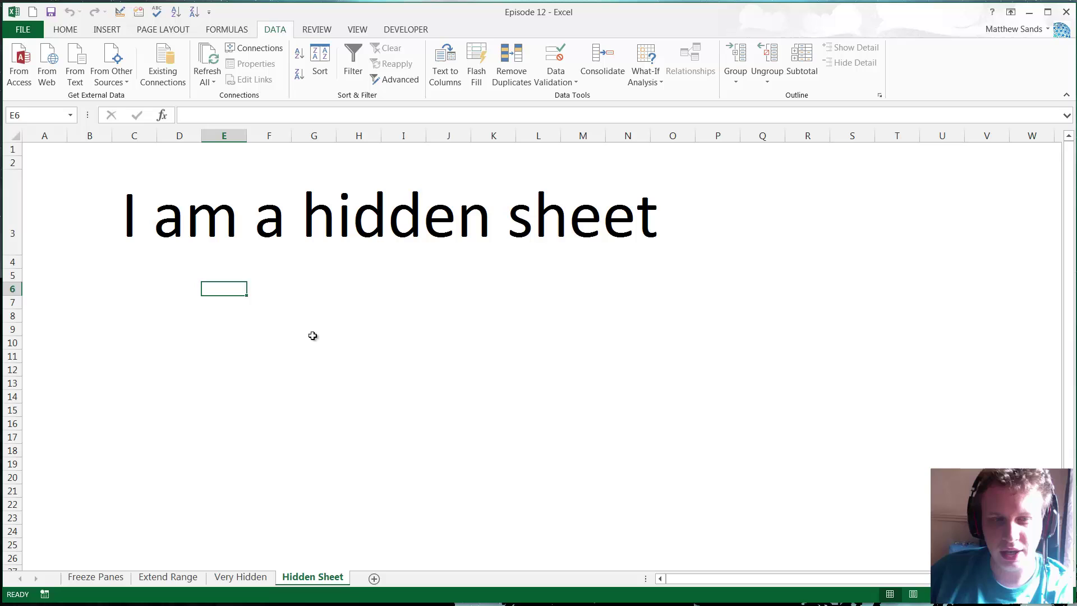
{"action": "key", "text": "Right"}
{"action": "key", "text": "Down"}
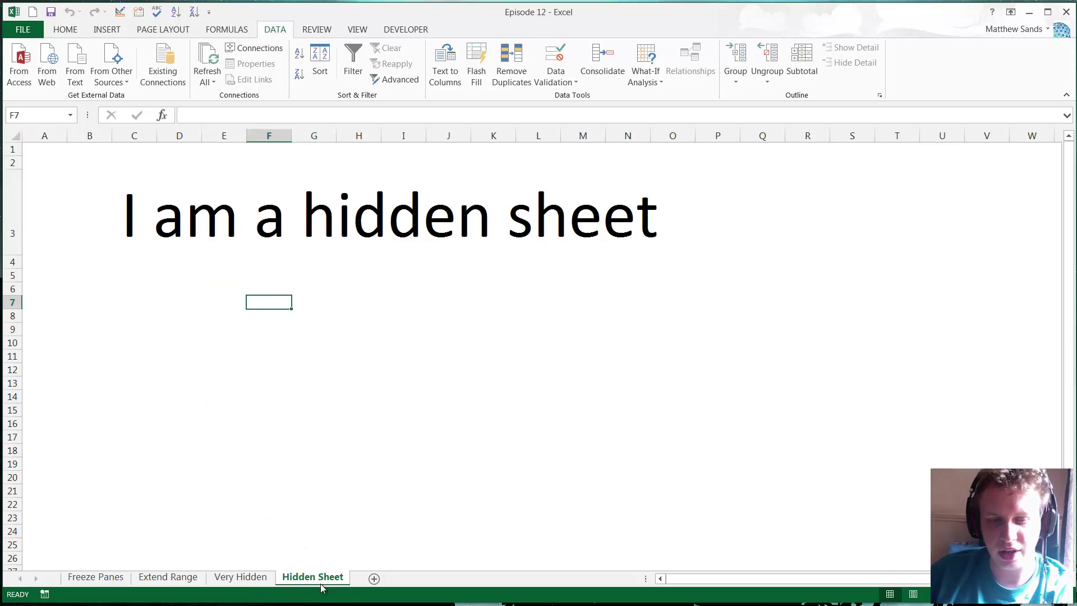
- Return to Very Hidden and make the Hidden Sheet very hidden again with Hide
{"action": "left_click", "coordinate": [247, 578]}
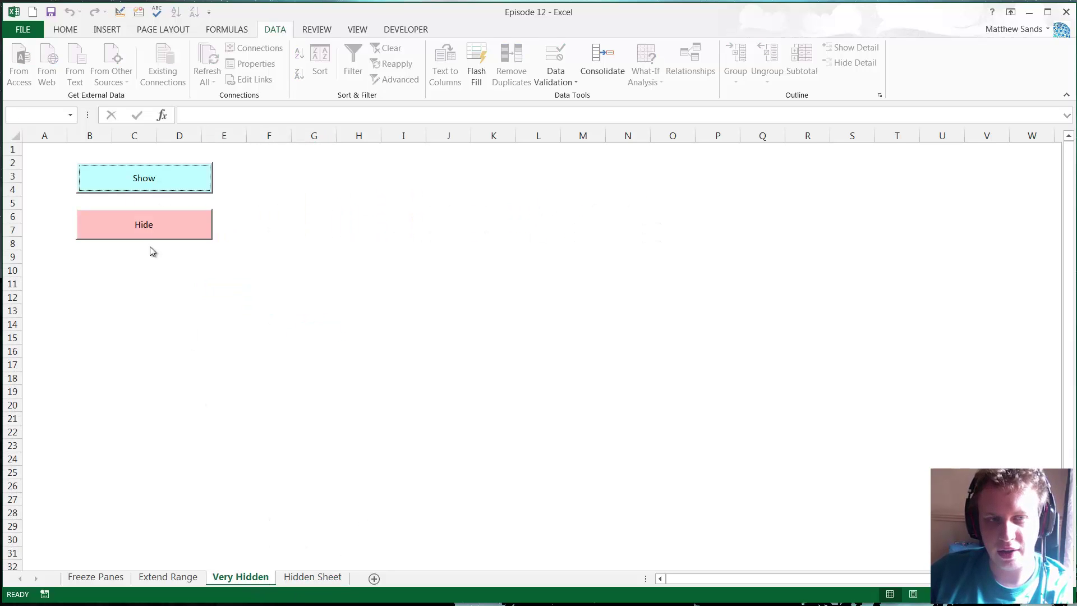
{"action": "left_click", "coordinate": [149, 222]}
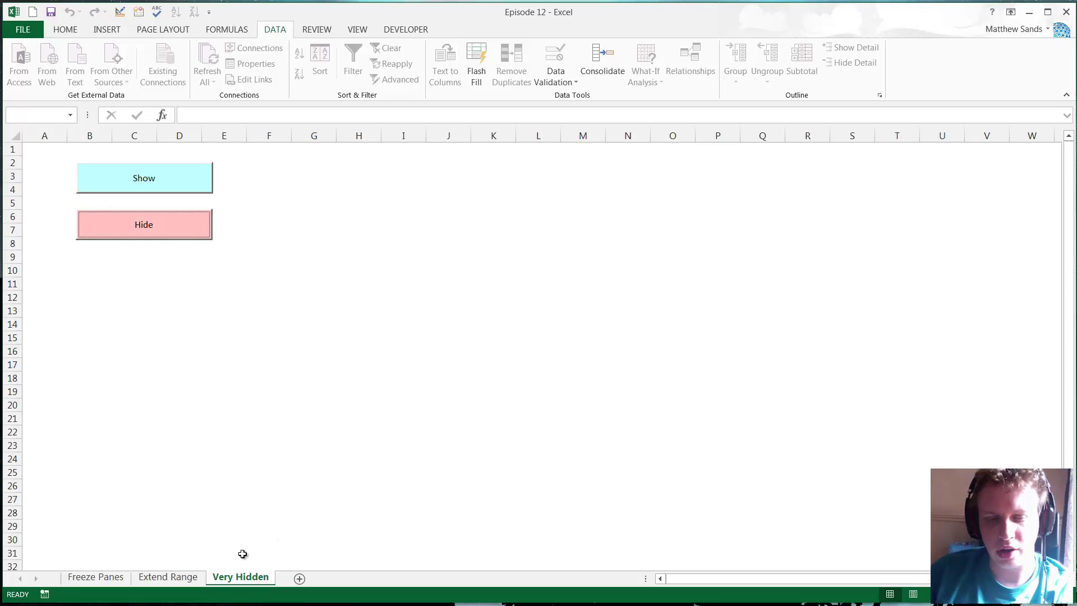
{"action": "left_click", "coordinate": [185, 311]}
{"action": "left_click", "coordinate": [207, 260]}
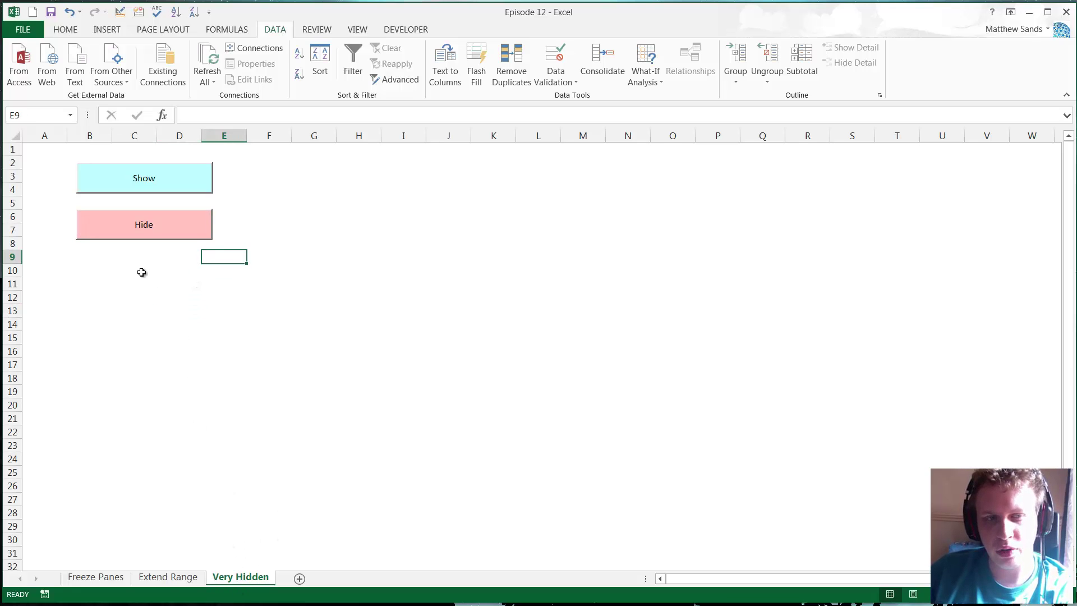
{"action": "left_click", "coordinate": [175, 269]}
{"action": "left_click", "coordinate": [132, 283]}
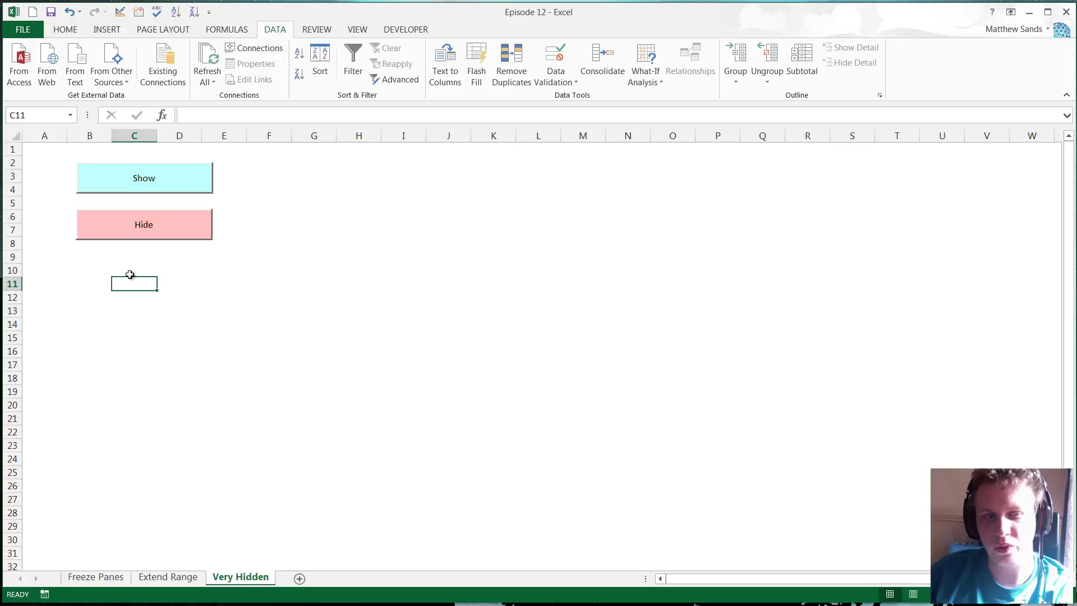
{"action": "left_click", "coordinate": [132, 272]}
- Confirm from the sheet tab menu that no sheet can be unhidden
{"action": "right_click", "coordinate": [217, 578]}
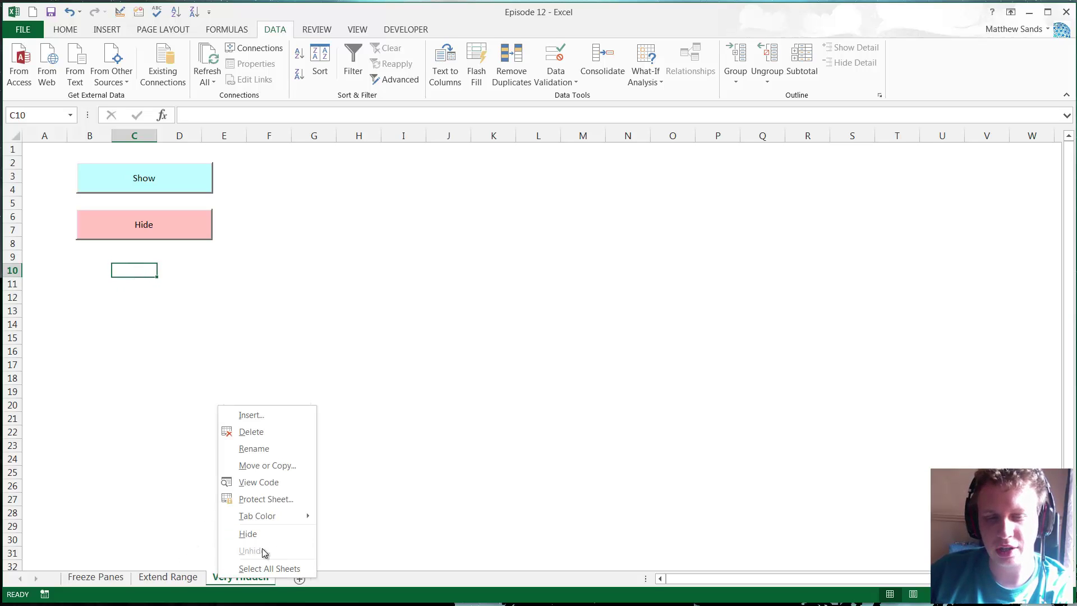
{"action": "left_click", "coordinate": [284, 305]}
{"action": "left_click", "coordinate": [286, 270]}
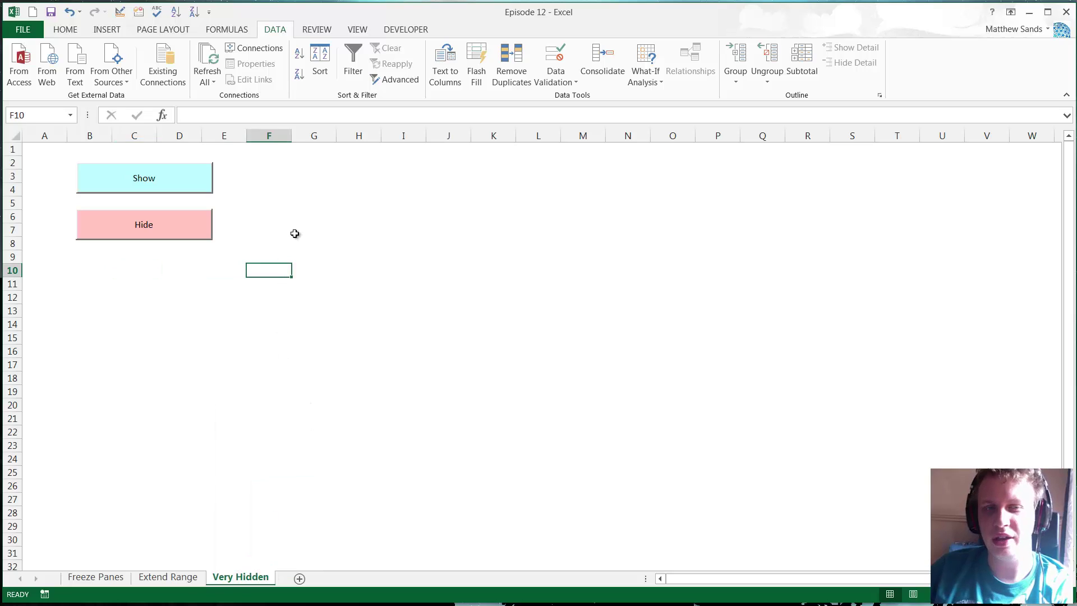
{"action": "left_click", "coordinate": [295, 234]}
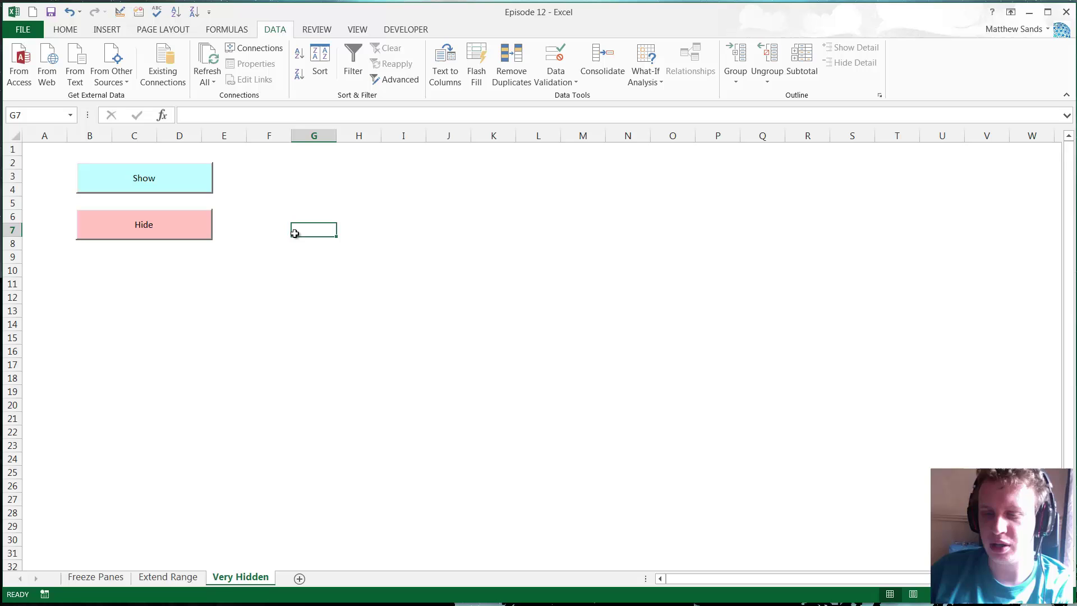
- Open the sheet code in the VBA editor and resize the editor to cover the workbook
{"action": "right_click", "coordinate": [236, 585]}
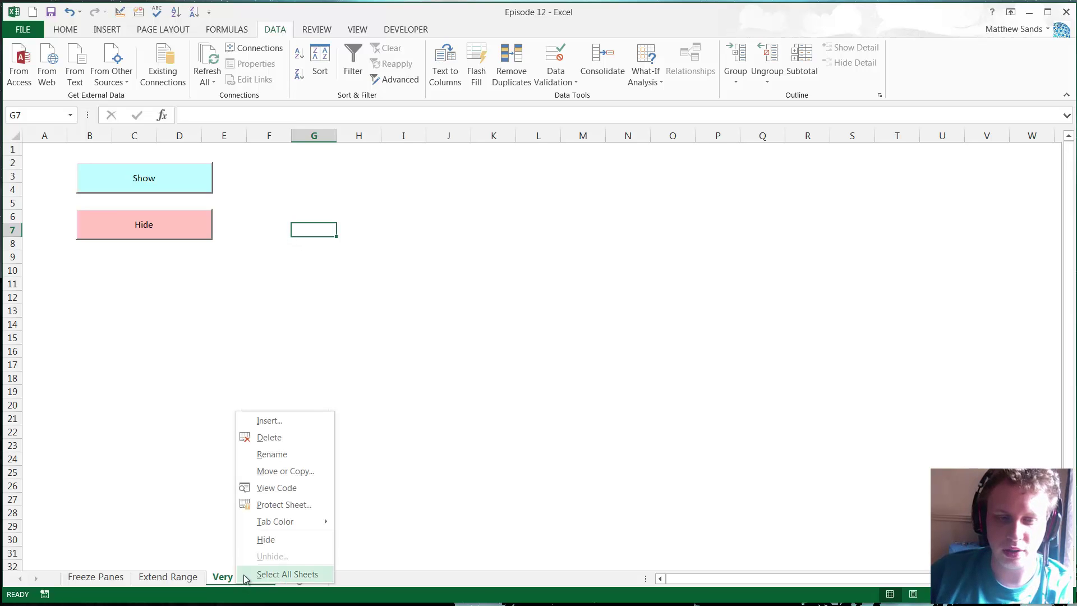
{"action": "left_click", "coordinate": [276, 488]}
{"action": "left_click_drag", "start_coordinate": [478, 235], "coordinate": [427, 220]}
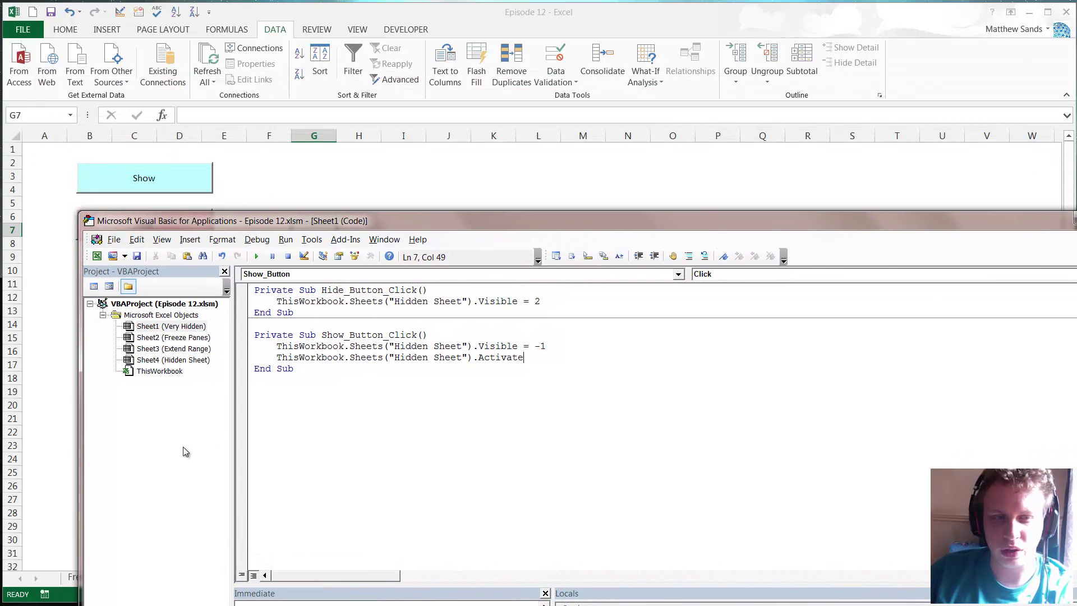
{"action": "double_click", "coordinate": [179, 361]}
{"action": "left_click_drag", "start_coordinate": [328, 225], "coordinate": [240, 13]}
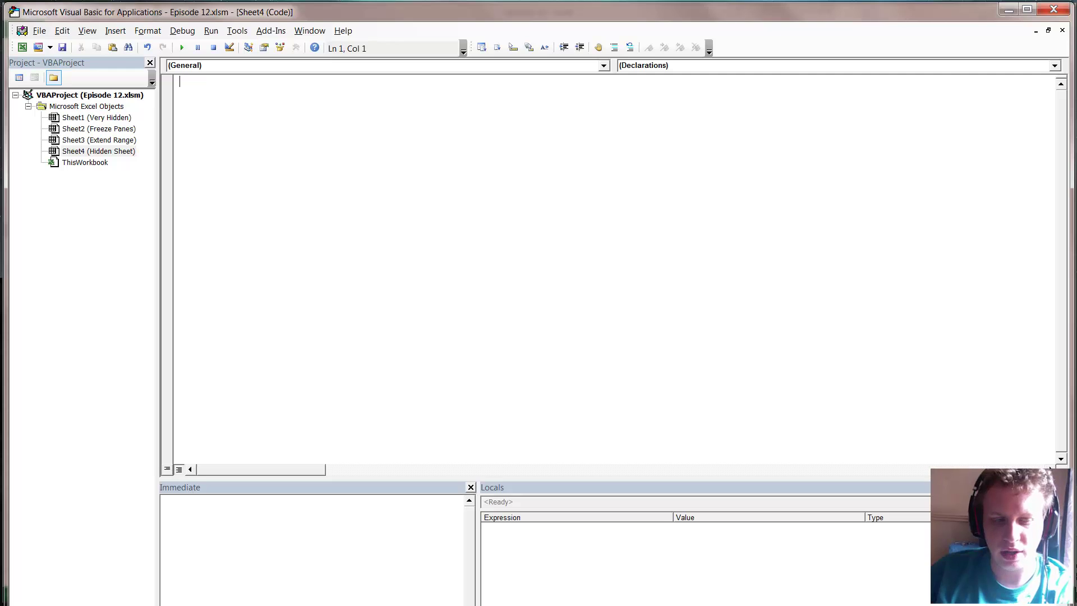
{"action": "left_click_drag", "start_coordinate": [328, 605], "coordinate": [328, 598]}
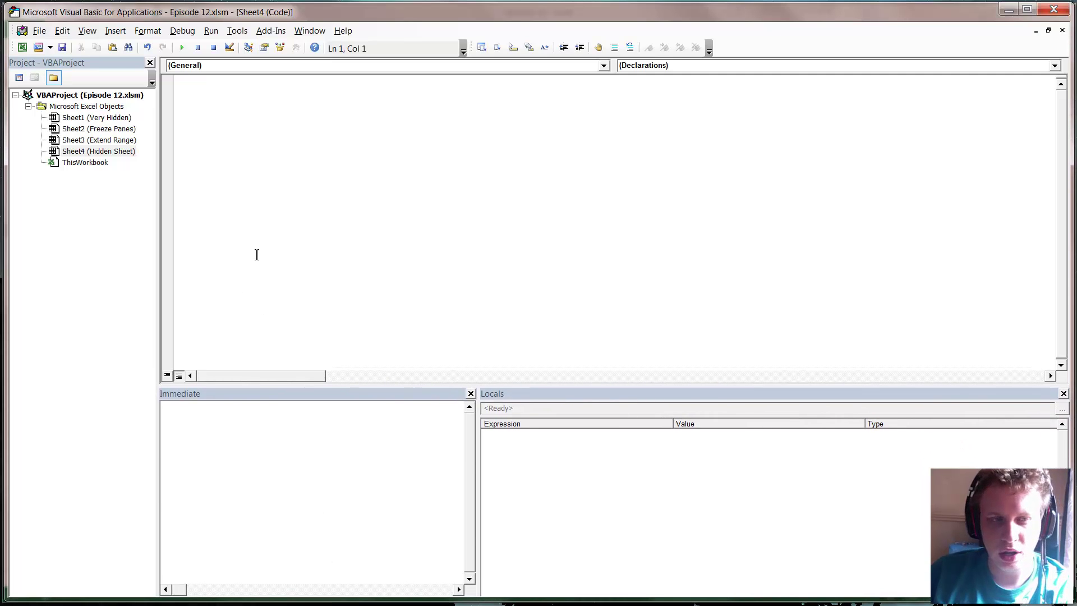
- Set Sheet4 (Hidden Sheet) Visible property to 2 - xlSheetVeryHidden in the Properties window
{"action": "left_click", "coordinate": [100, 152]}
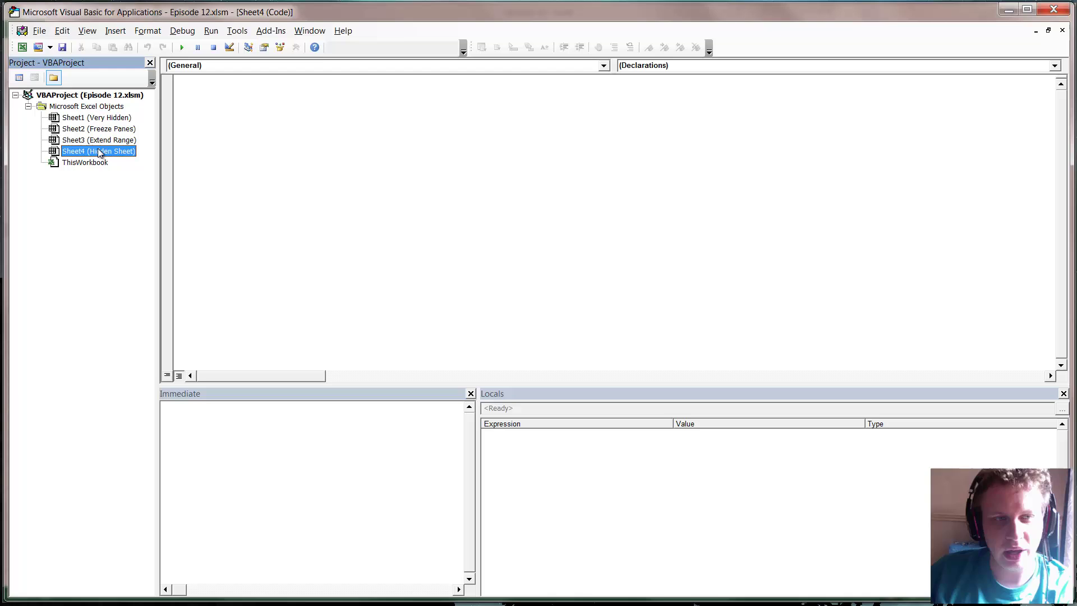
{"action": "key", "text": "F4"}
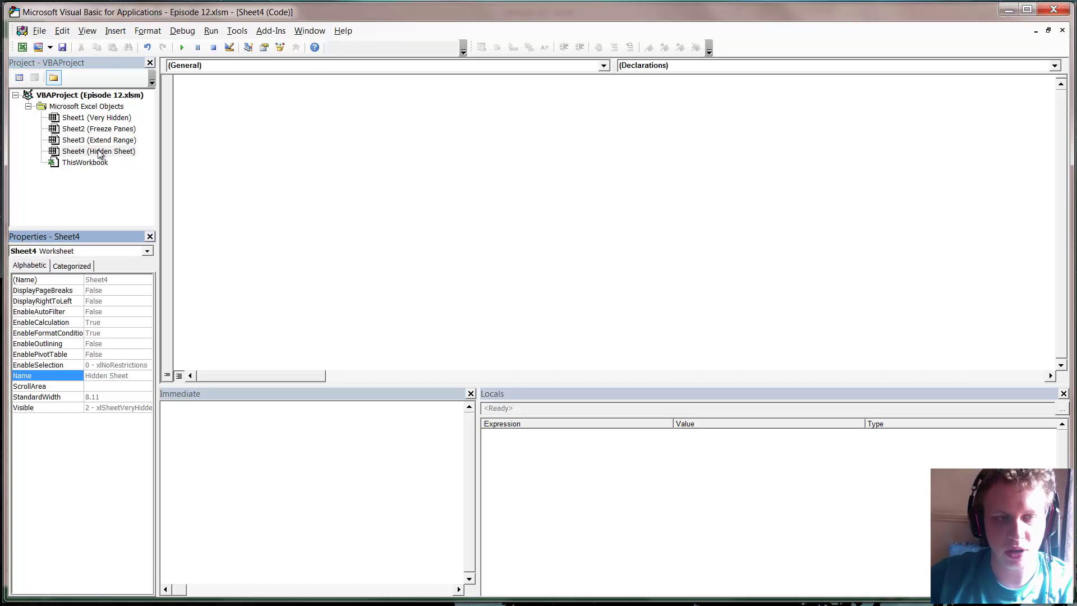
{"action": "left_click", "coordinate": [95, 406]}
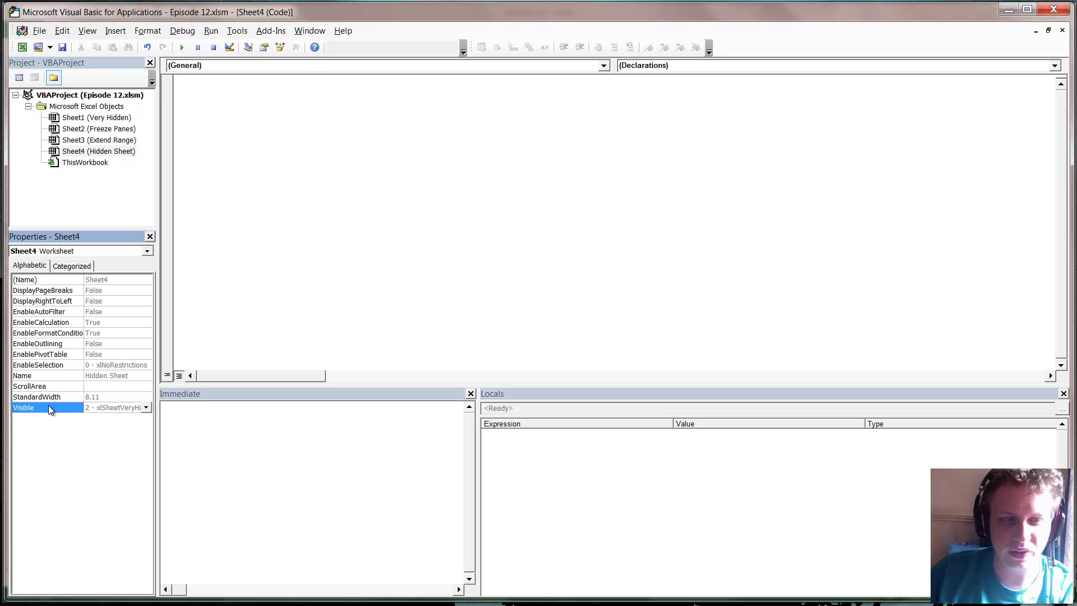
{"action": "left_click", "coordinate": [145, 408]}
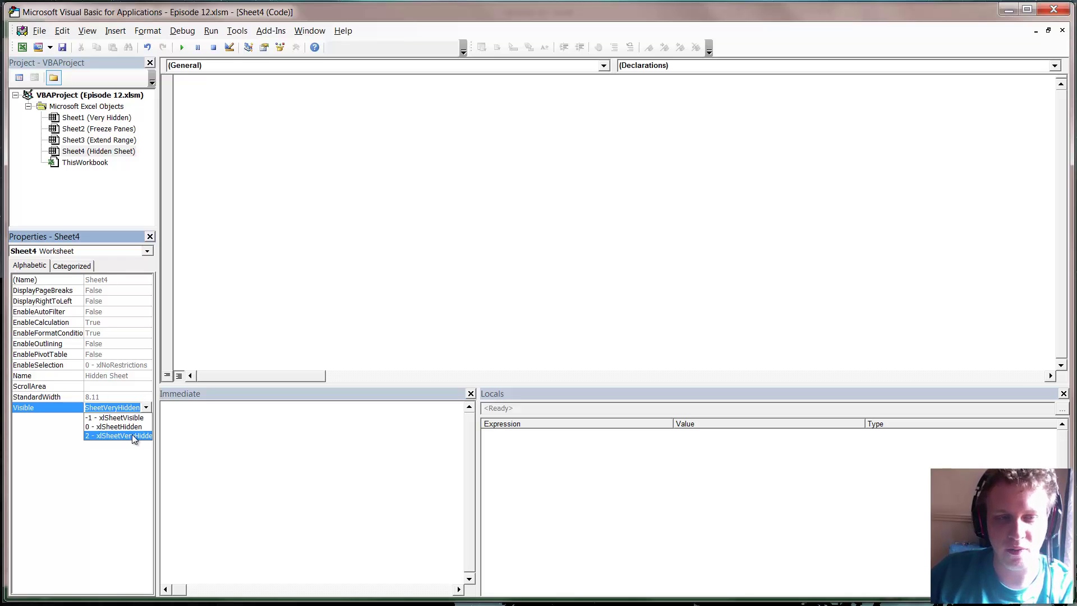
{"action": "left_click", "coordinate": [147, 408]}
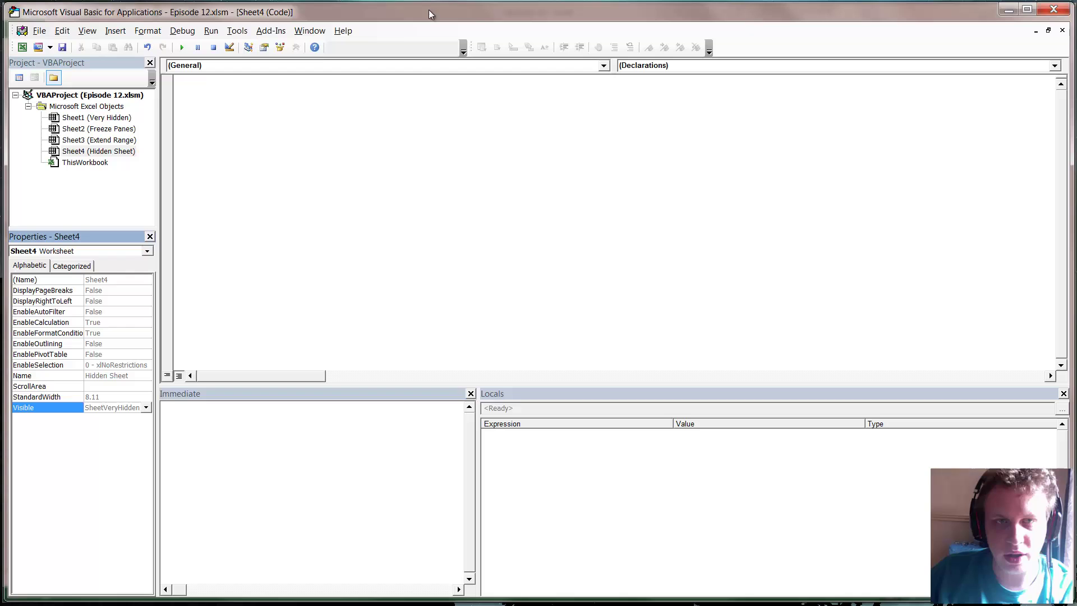
- Restore the editor window and close the Locals and Immediate panes
{"action": "left_click_drag", "start_coordinate": [429, 4], "coordinate": [458, 13]}
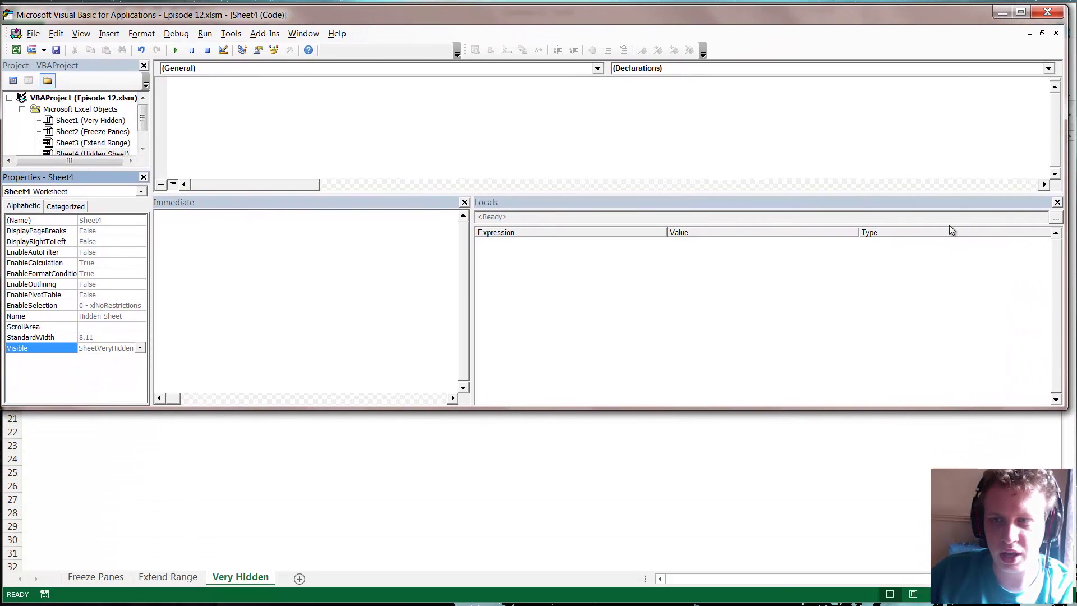
{"action": "left_click", "coordinate": [1056, 202]}
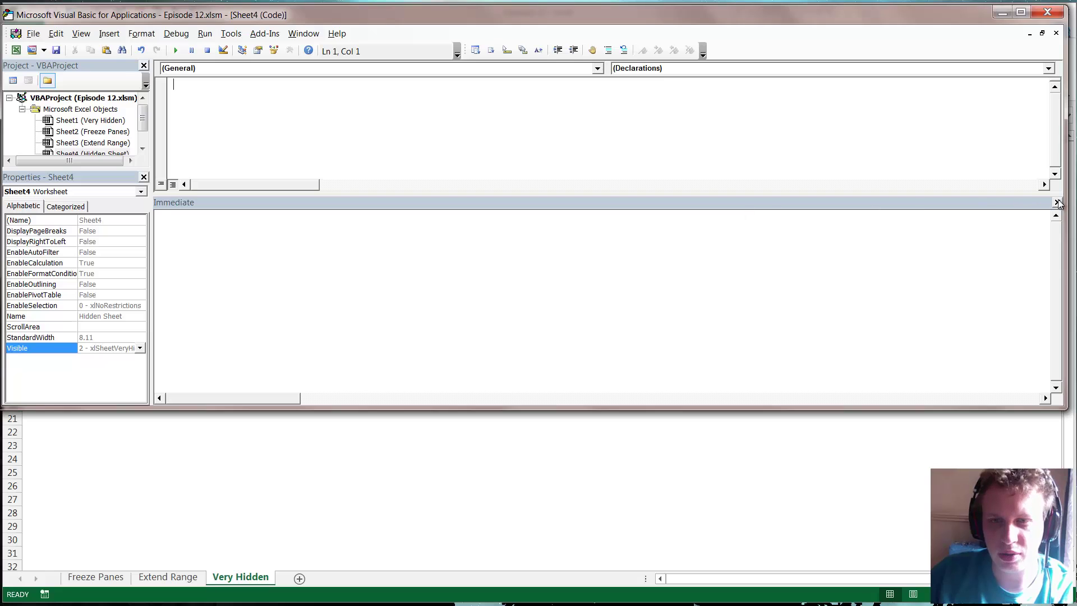
{"action": "left_click", "coordinate": [1057, 202]}
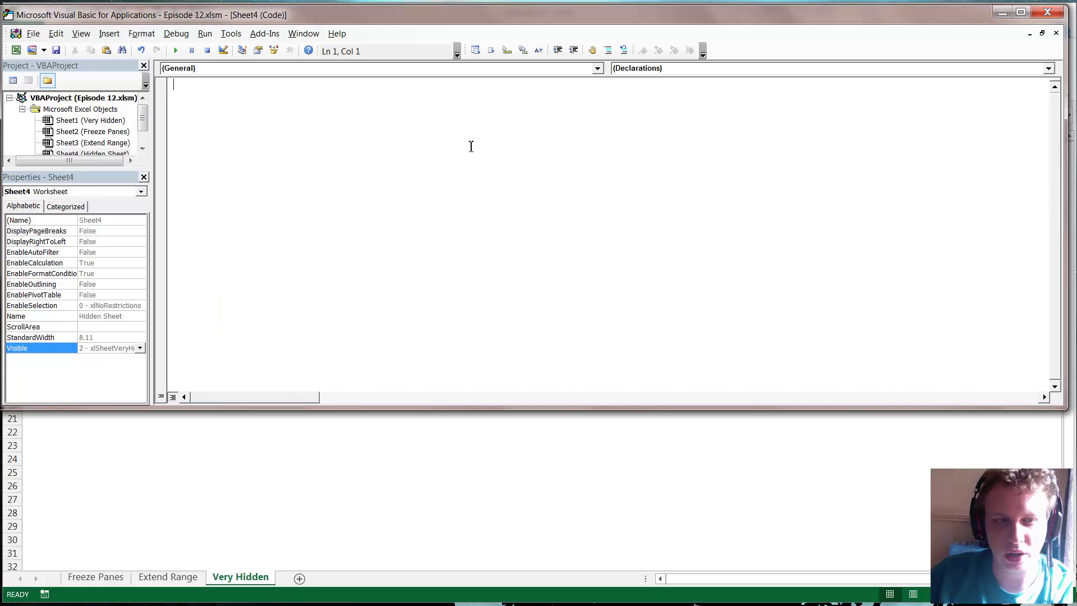
- Toggle Hidden Sheet to visible and back to very hidden, and make Very Hidden very hidden
{"action": "left_click", "coordinate": [143, 348]}
{"action": "left_click", "coordinate": [143, 348]}
{"action": "left_click", "coordinate": [124, 357]}
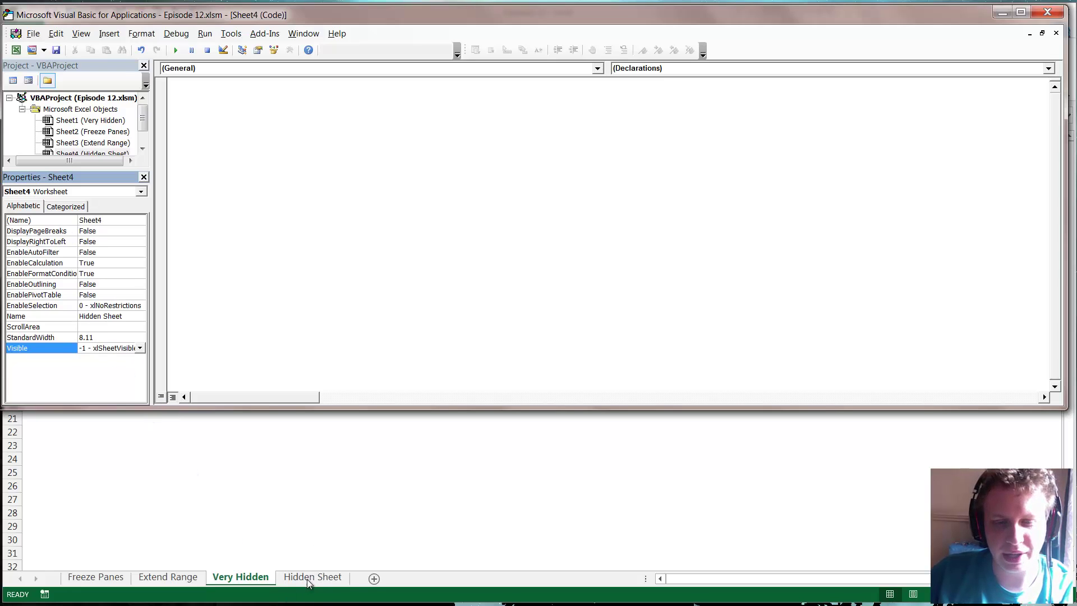
{"action": "left_click", "coordinate": [140, 348]}
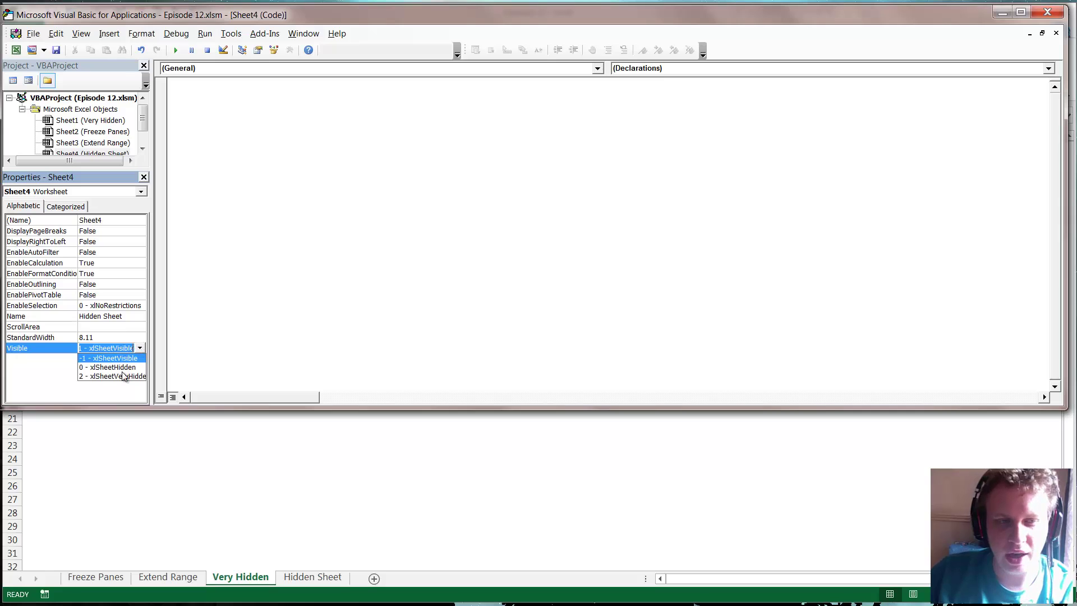
{"action": "left_click", "coordinate": [124, 372]}
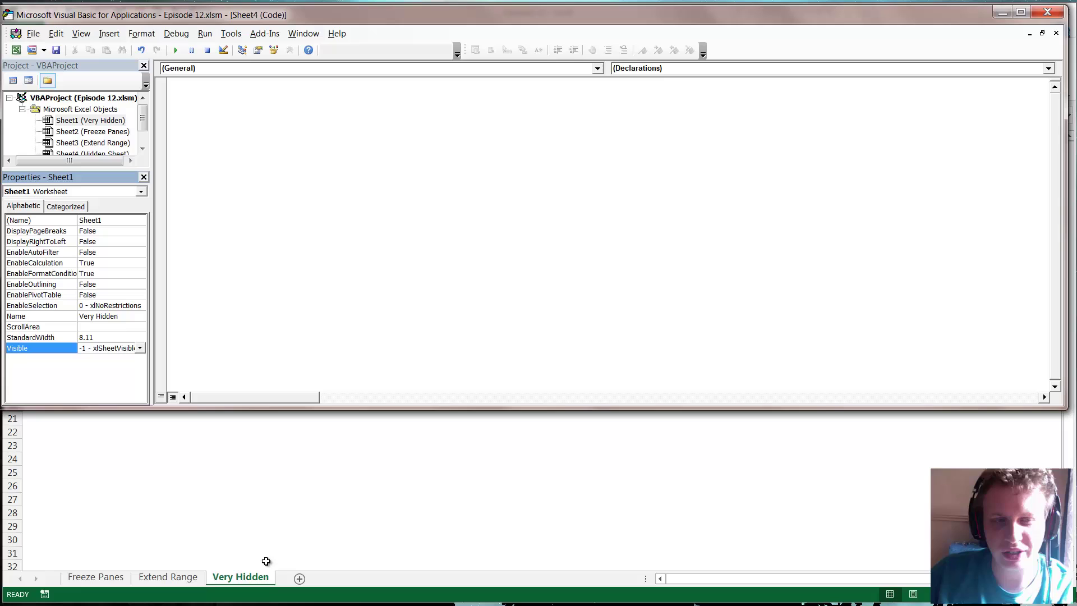
{"action": "left_click", "coordinate": [140, 348]}
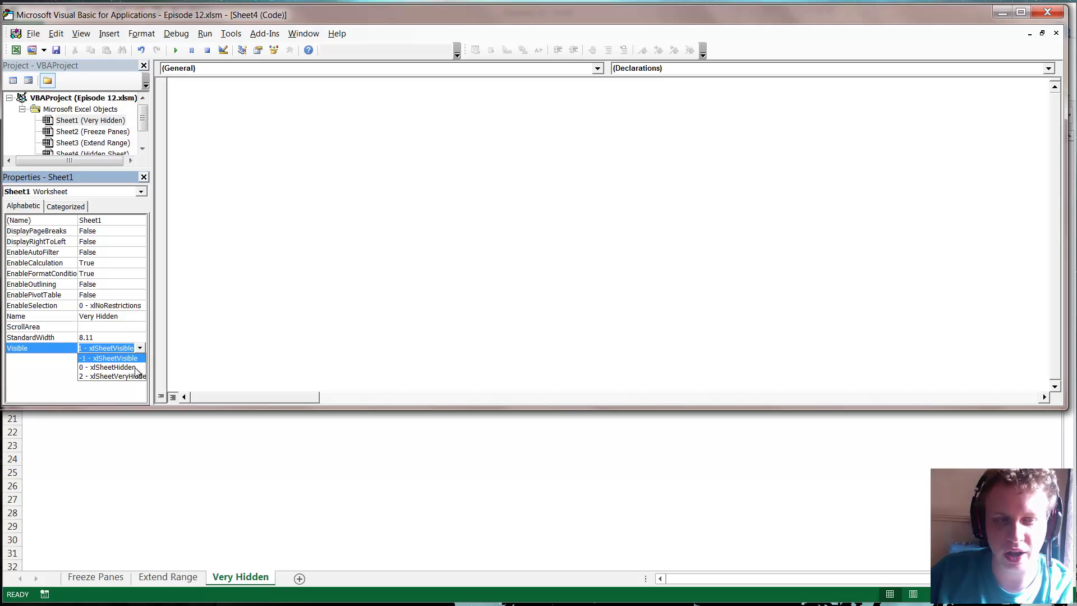
{"action": "left_click", "coordinate": [127, 376]}
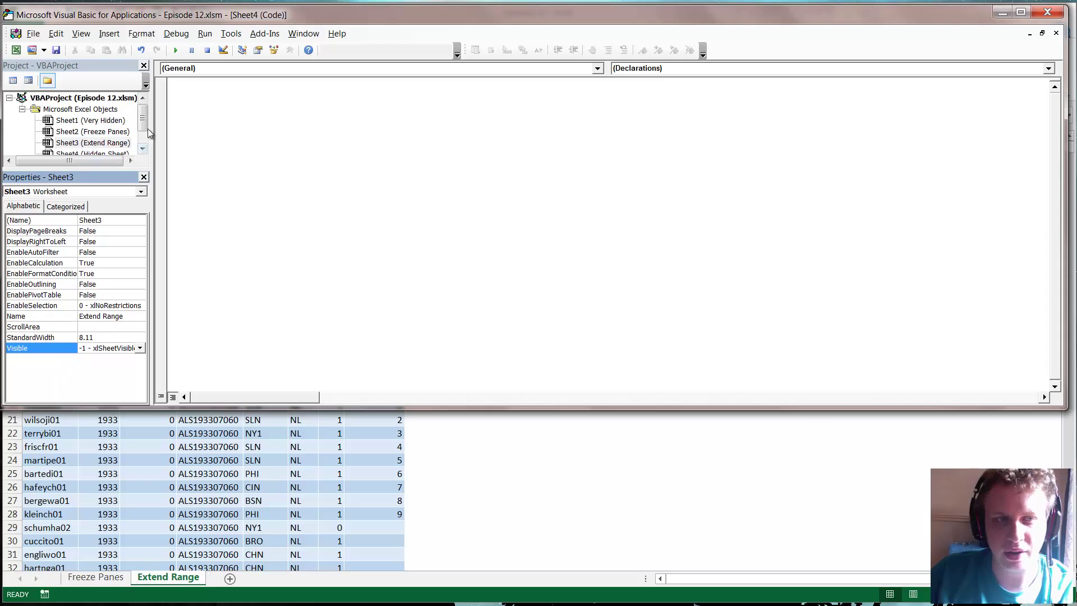
- Keep Extend Range visible and Hidden Sheet very hidden, and set Very Hidden to -1 - xlSheetVisible
{"action": "left_click_drag", "start_coordinate": [146, 125], "coordinate": [143, 137]}
{"action": "left_click", "coordinate": [140, 348]}
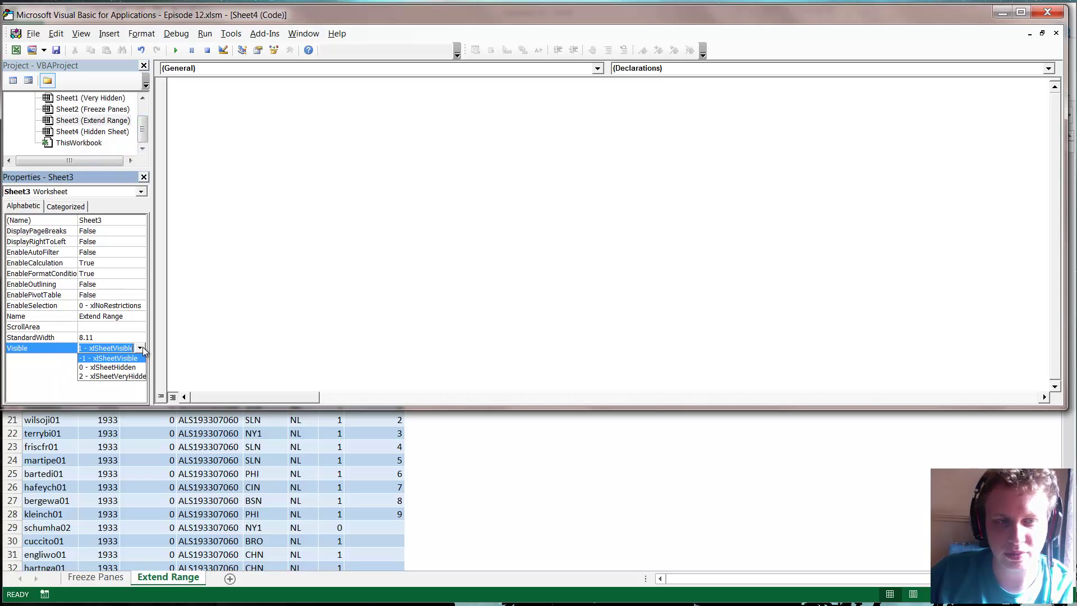
{"action": "left_click", "coordinate": [132, 358]}
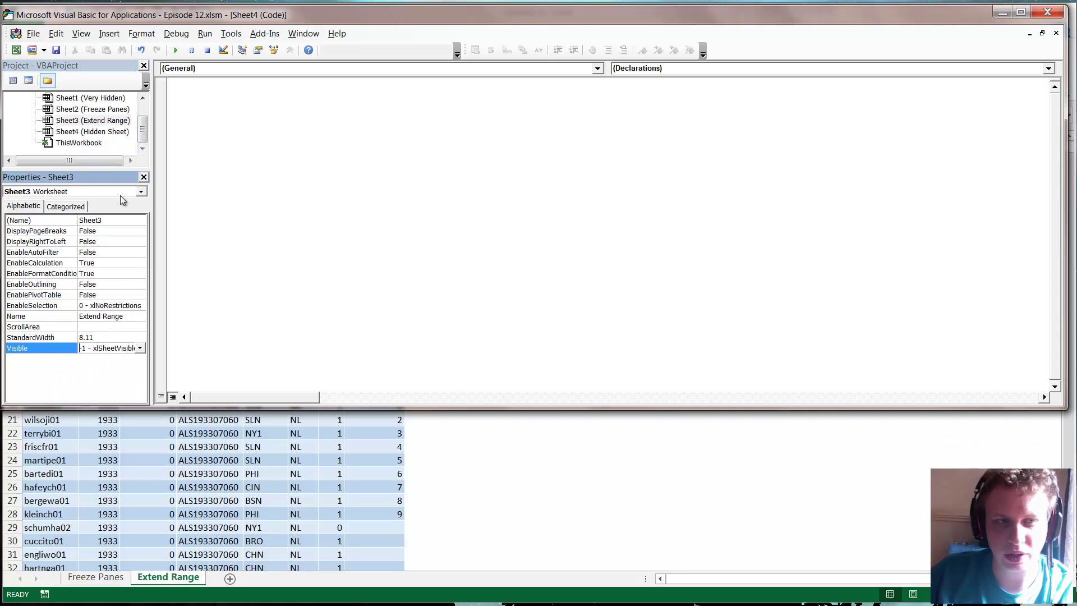
{"action": "left_click", "coordinate": [112, 131]}
{"action": "left_click", "coordinate": [140, 347]}
{"action": "left_click", "coordinate": [122, 377]}
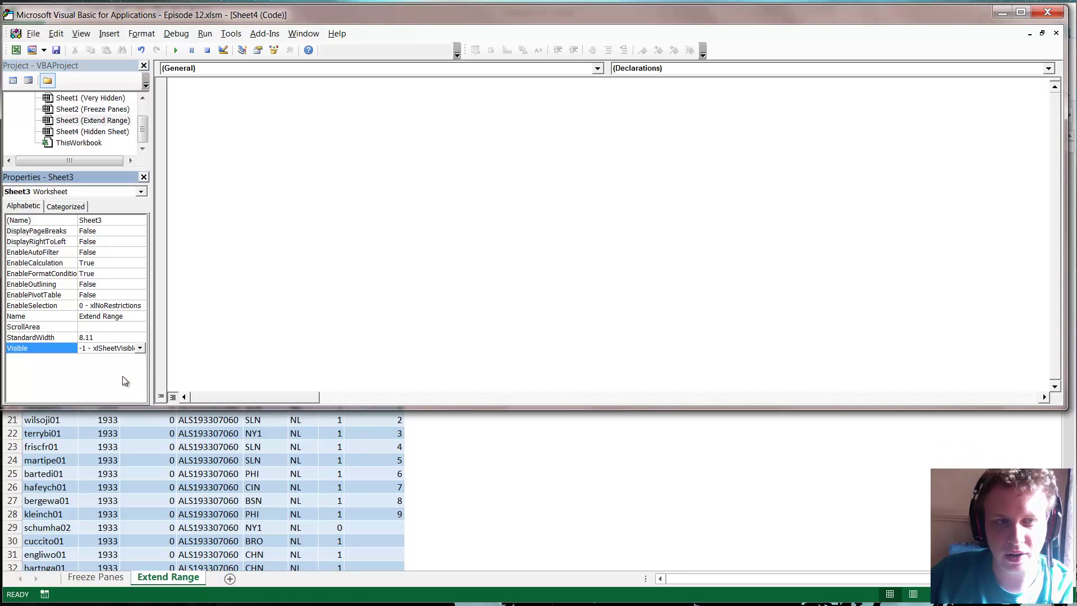
{"action": "left_click", "coordinate": [104, 98]}
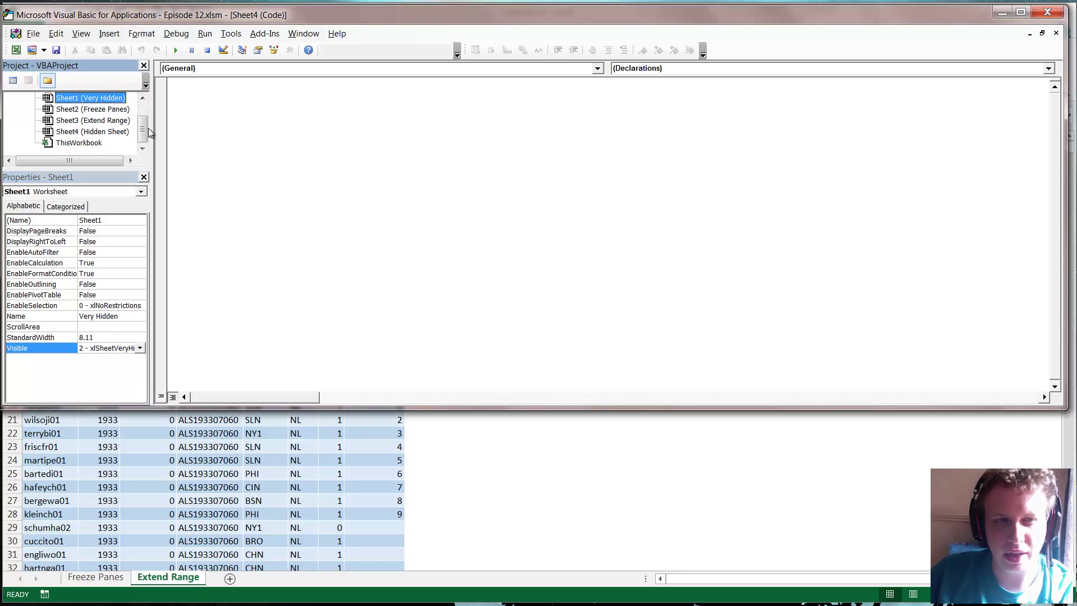
{"action": "left_click_drag", "start_coordinate": [144, 129], "coordinate": [145, 116]}
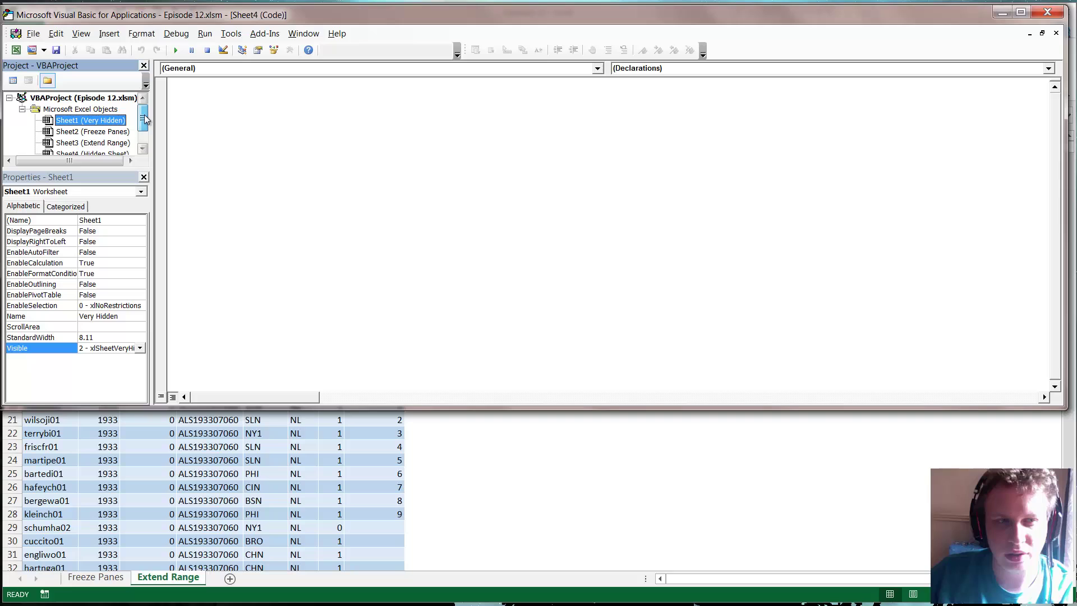
{"action": "left_click", "coordinate": [126, 351]}
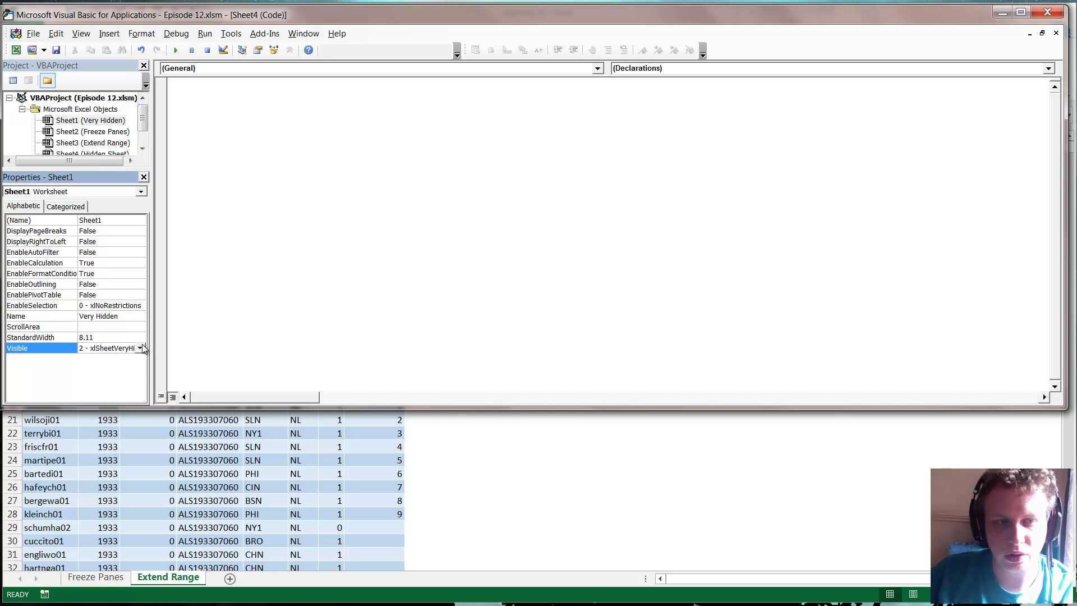
{"action": "left_click", "coordinate": [139, 347]}
{"action": "left_click", "coordinate": [123, 355]}
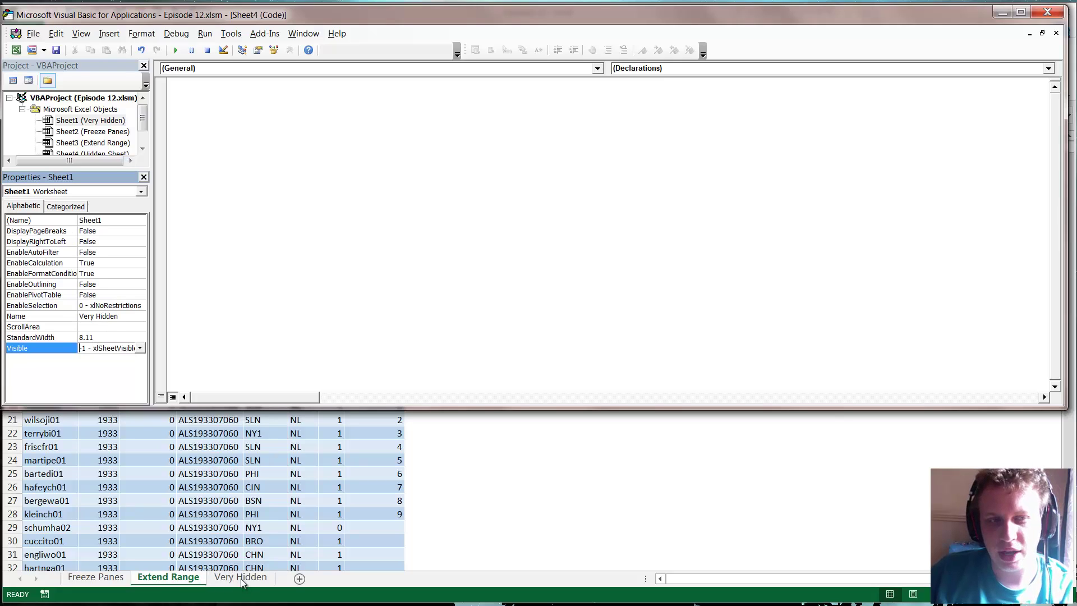
- View Sheet1's code and examine the Hide_Button_Click line setting Visible to 2
{"action": "left_click_drag", "start_coordinate": [144, 116], "coordinate": [144, 129]}
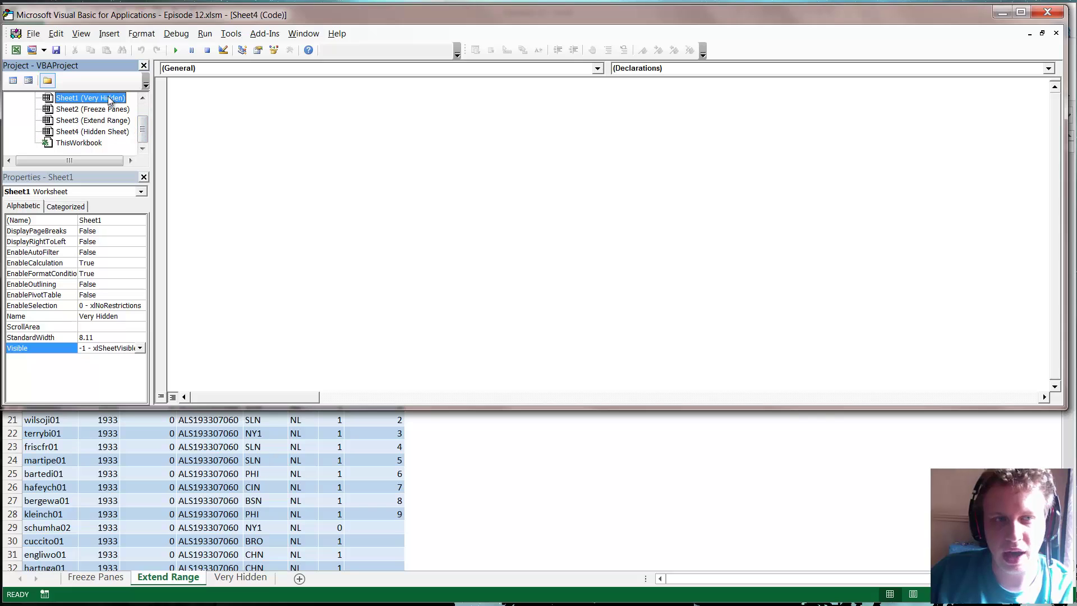
{"action": "right_click", "coordinate": [108, 100]}
{"action": "left_click", "coordinate": [140, 104]}
{"action": "left_click", "coordinate": [332, 129]}
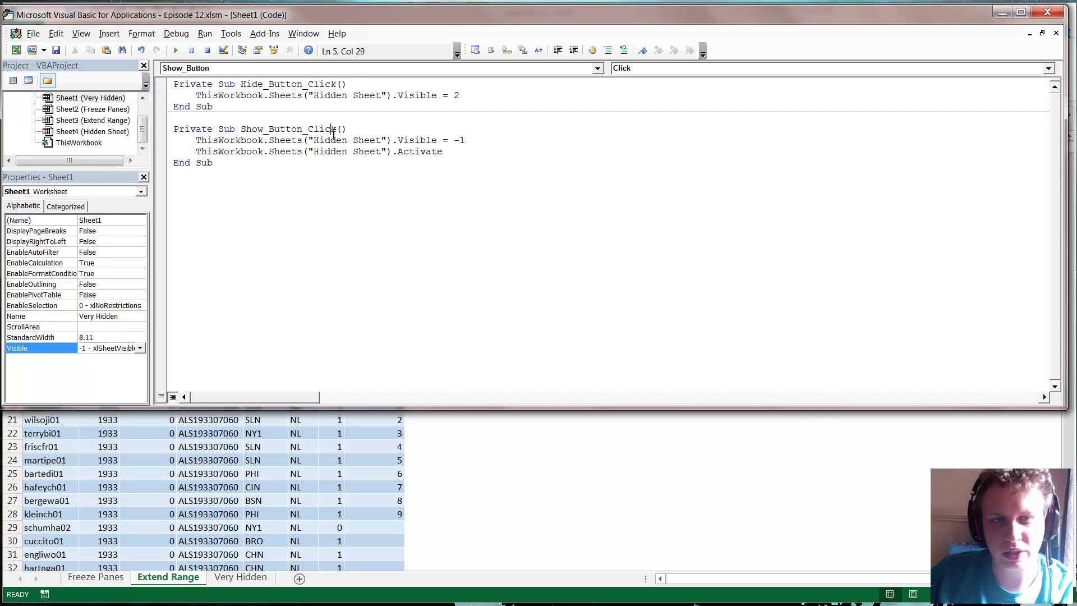
{"action": "left_click", "coordinate": [354, 95]}
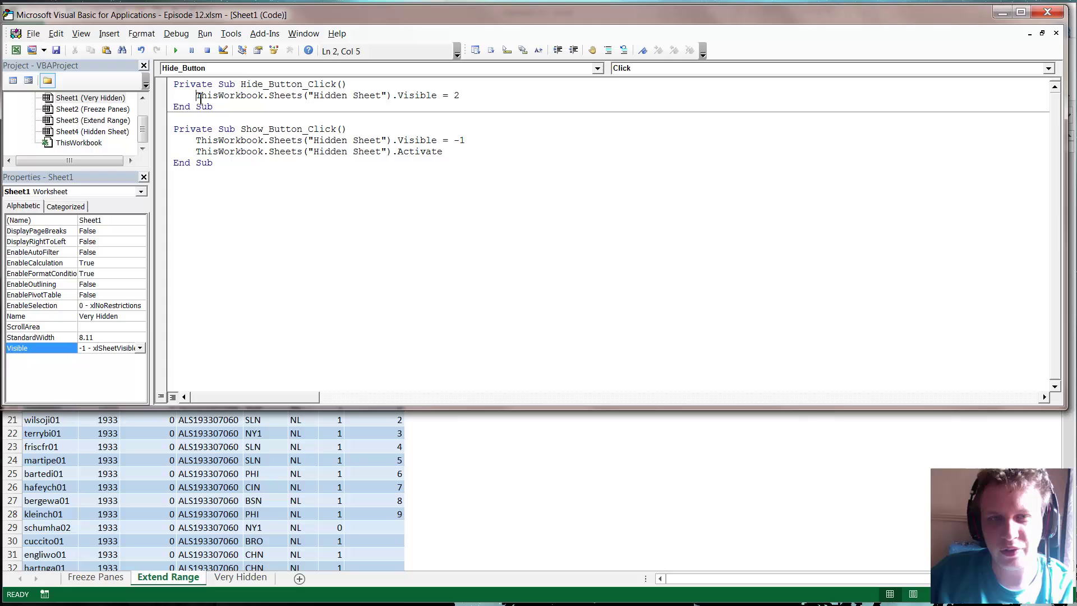
{"action": "left_click_drag", "start_coordinate": [200, 97], "coordinate": [395, 97]}
{"action": "double_click", "coordinate": [418, 96]}
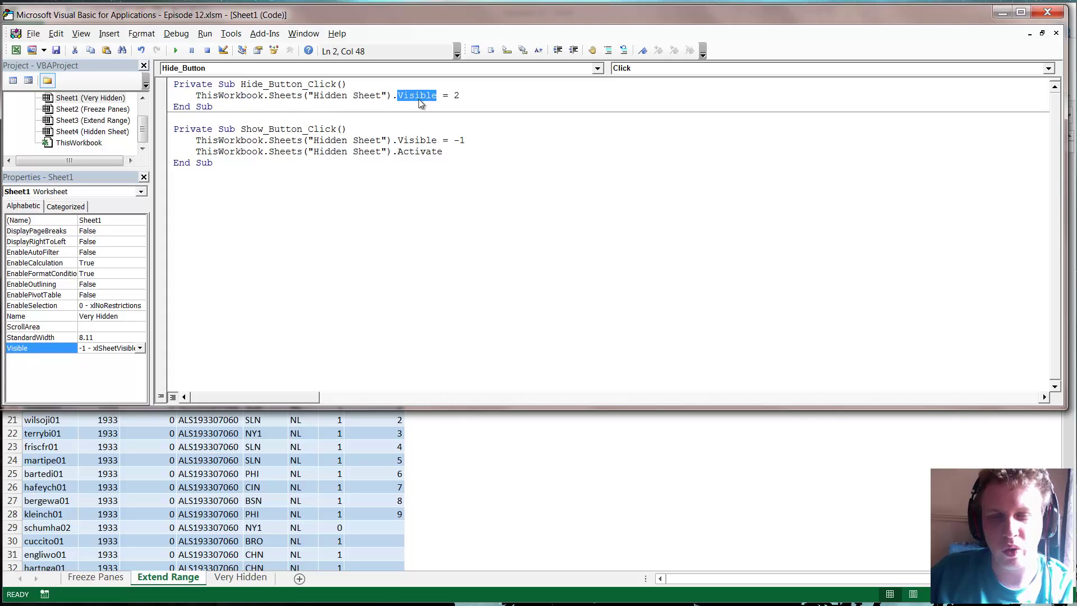
{"action": "left_click", "coordinate": [466, 95]}
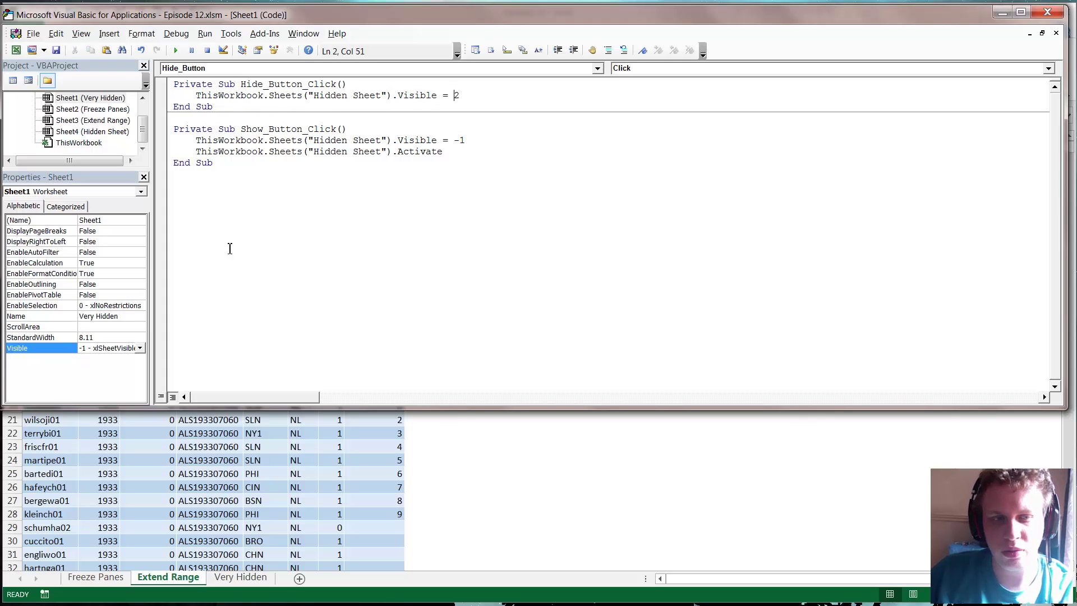
- Compare with the visibility options, review the Show_Button_Click Visible = -1 line, and return to Excel
{"action": "left_click", "coordinate": [140, 348]}
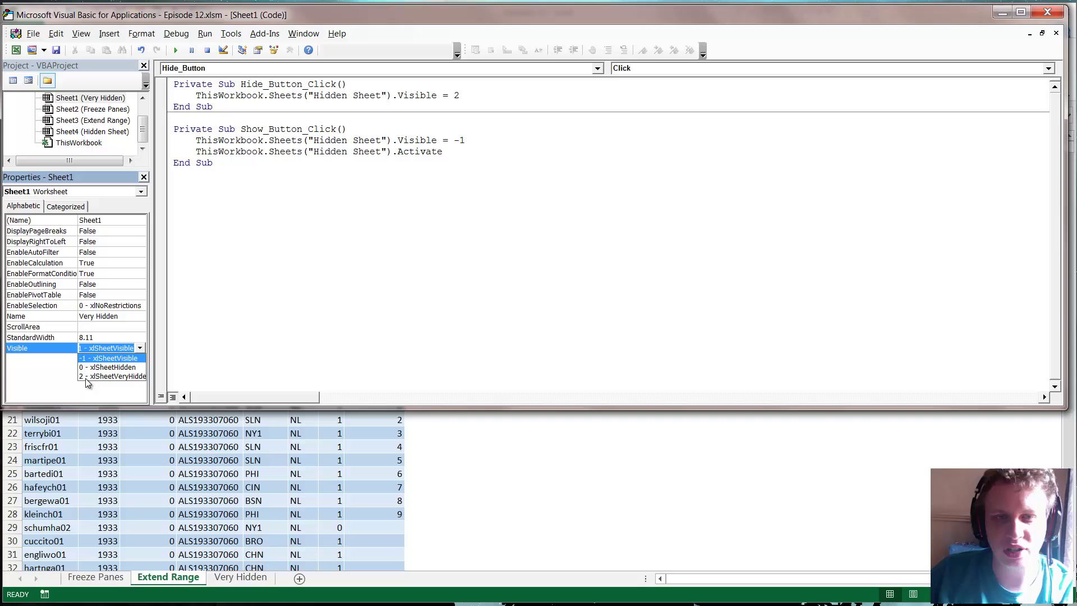
{"action": "left_click", "coordinate": [471, 140]}
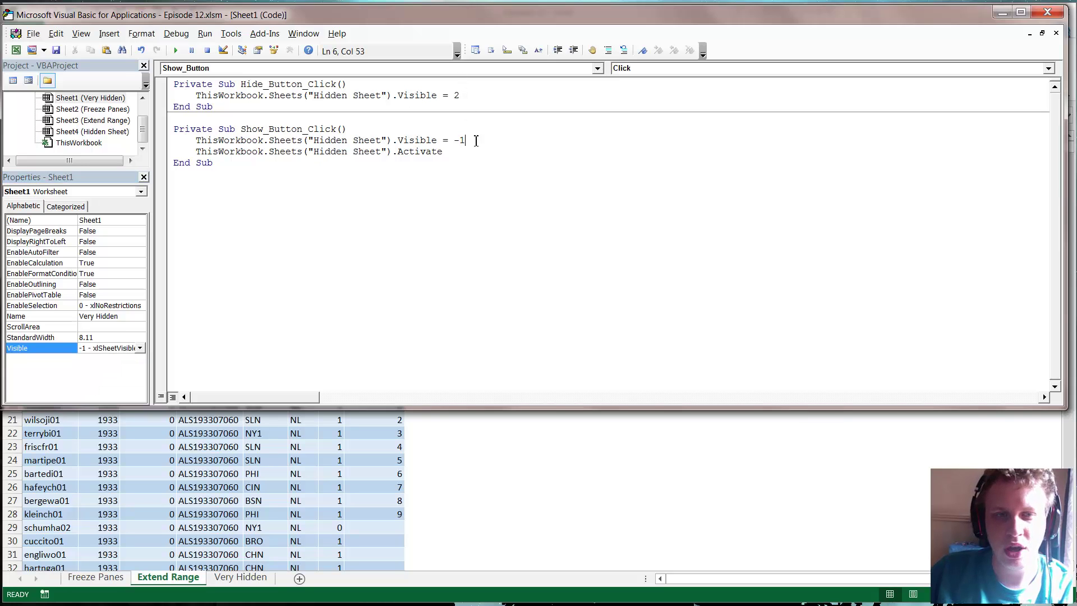
{"action": "left_click_drag", "start_coordinate": [471, 140], "coordinate": [197, 145]}
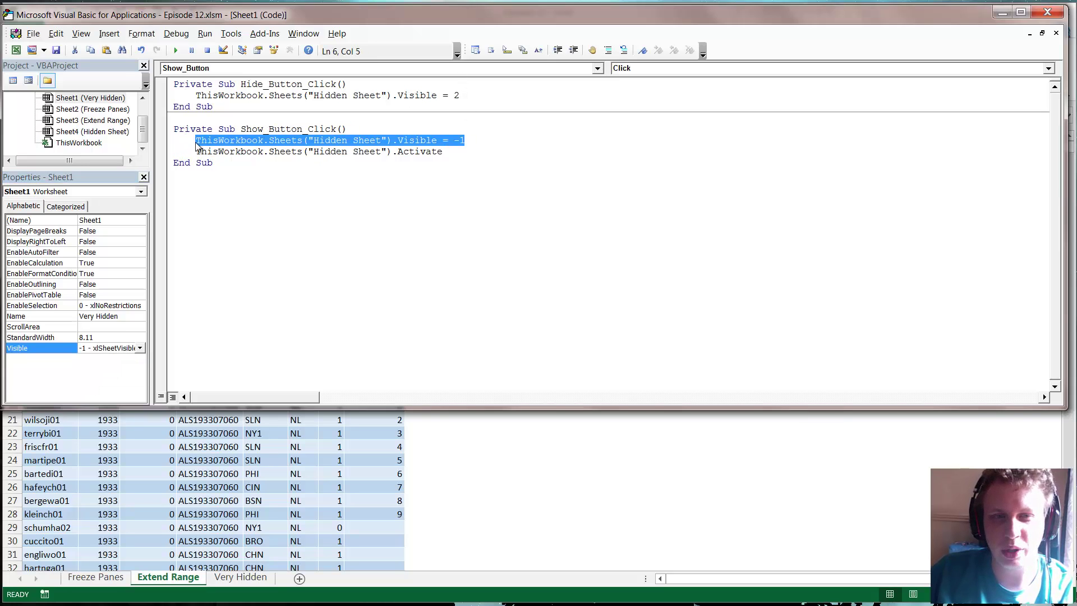
{"action": "left_click", "coordinate": [197, 145]}
{"action": "left_click_drag", "start_coordinate": [478, 144], "coordinate": [455, 156]}
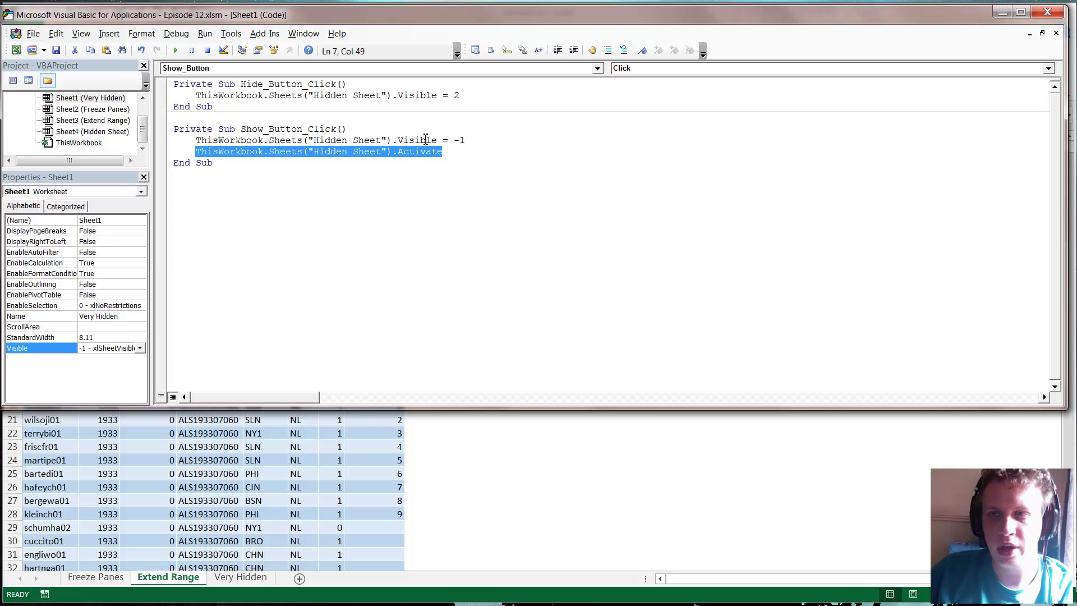
{"action": "left_click", "coordinate": [1047, 12]}
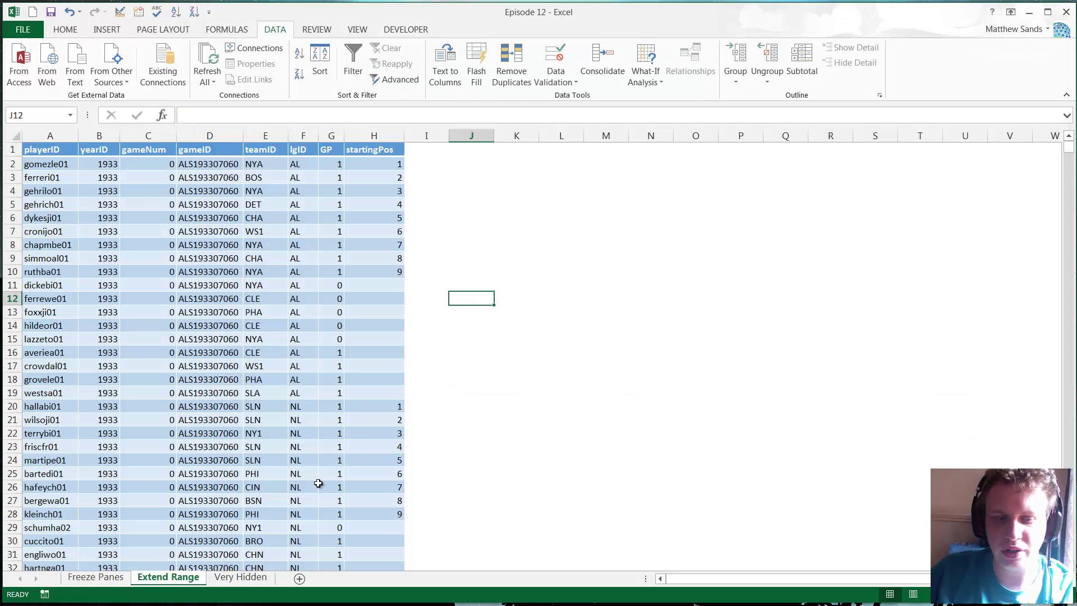
- On the Very Hidden sheet, run the Show button to reveal Hidden Sheet
{"action": "left_click", "coordinate": [245, 578]}
{"action": "left_click", "coordinate": [276, 190]}
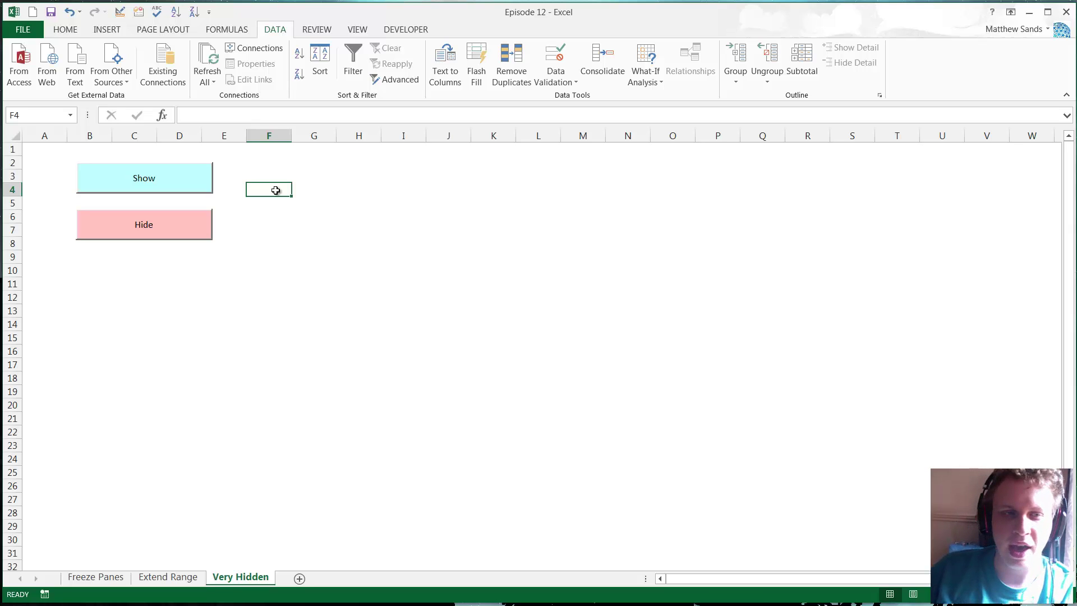
{"action": "left_click", "coordinate": [155, 181]}
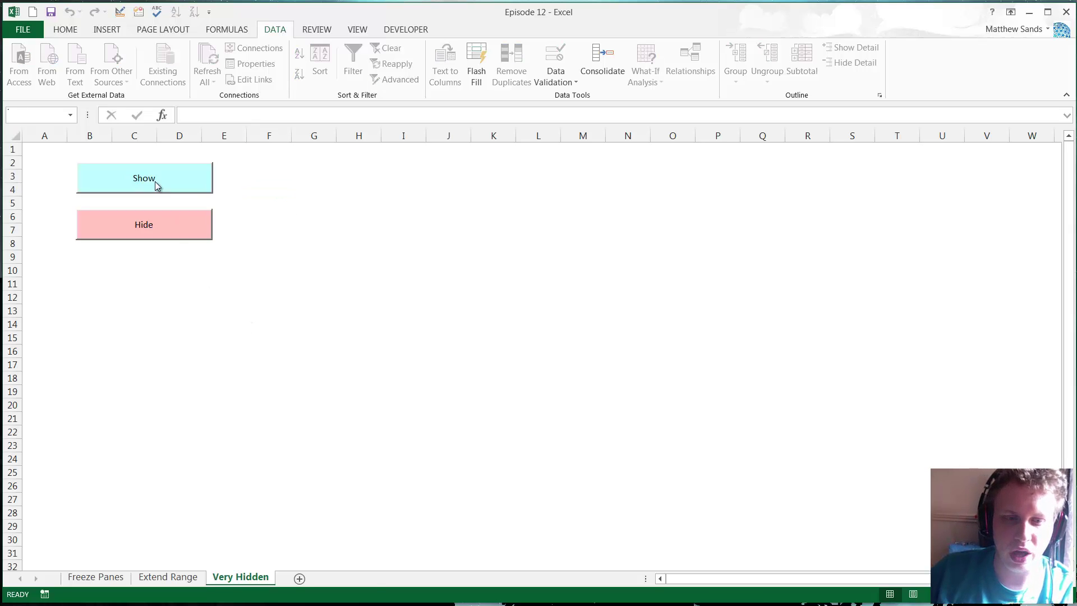
- Reopen the Very Hidden sheet's code in the VBA editor via View Code
{"action": "left_click", "coordinate": [243, 578]}
{"action": "right_click", "coordinate": [243, 577]}
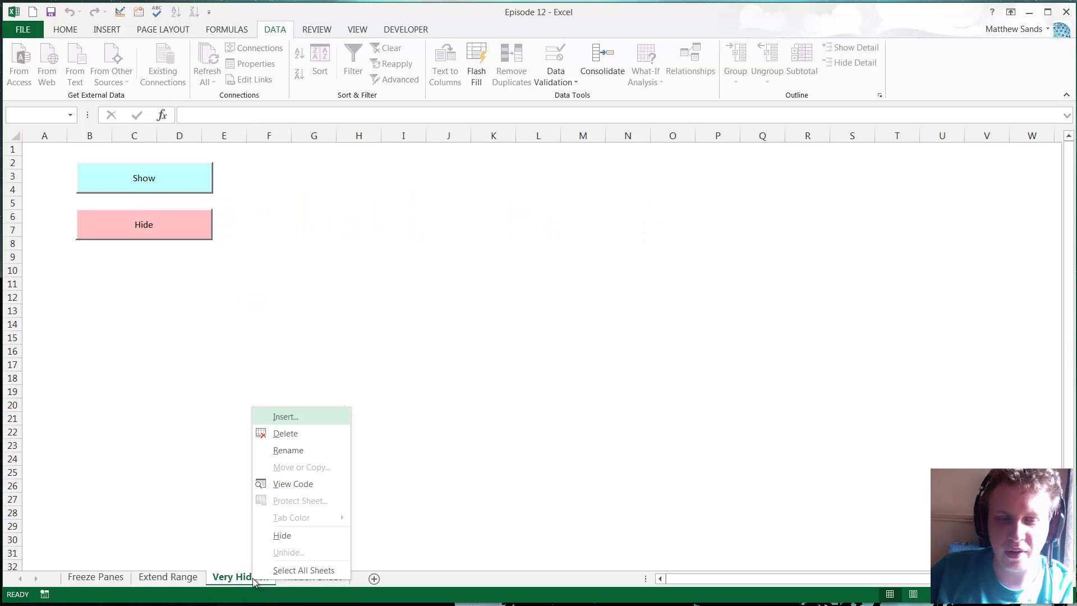
{"action": "left_click", "coordinate": [312, 483]}
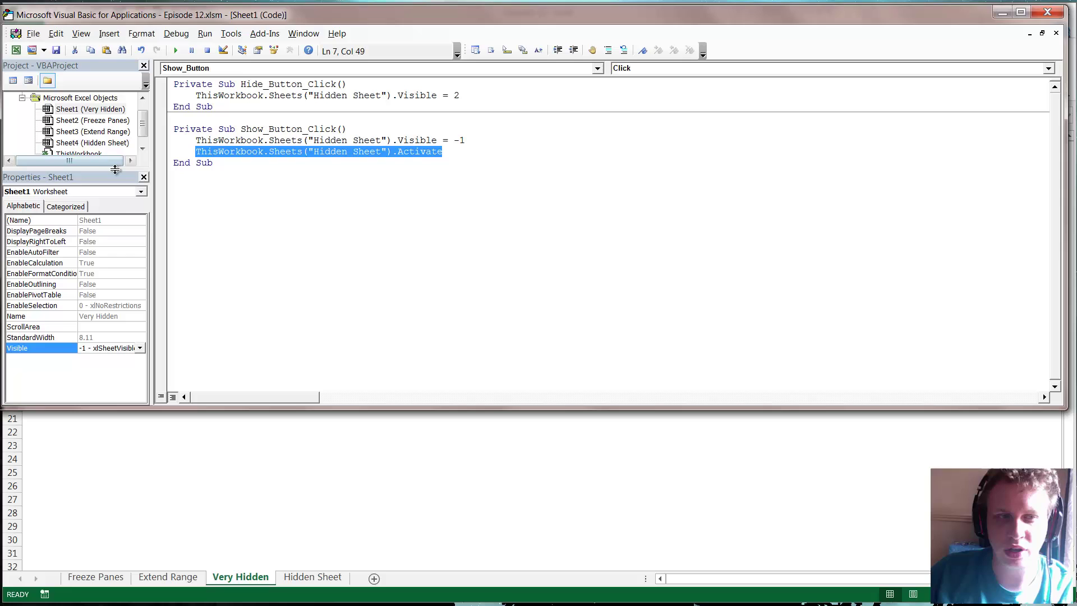
{"action": "left_click_drag", "start_coordinate": [121, 234], "coordinate": [121, 236]}
- In VBAProject Properties, lock the project for viewing with a confirmed password
{"action": "right_click", "coordinate": [104, 110]}
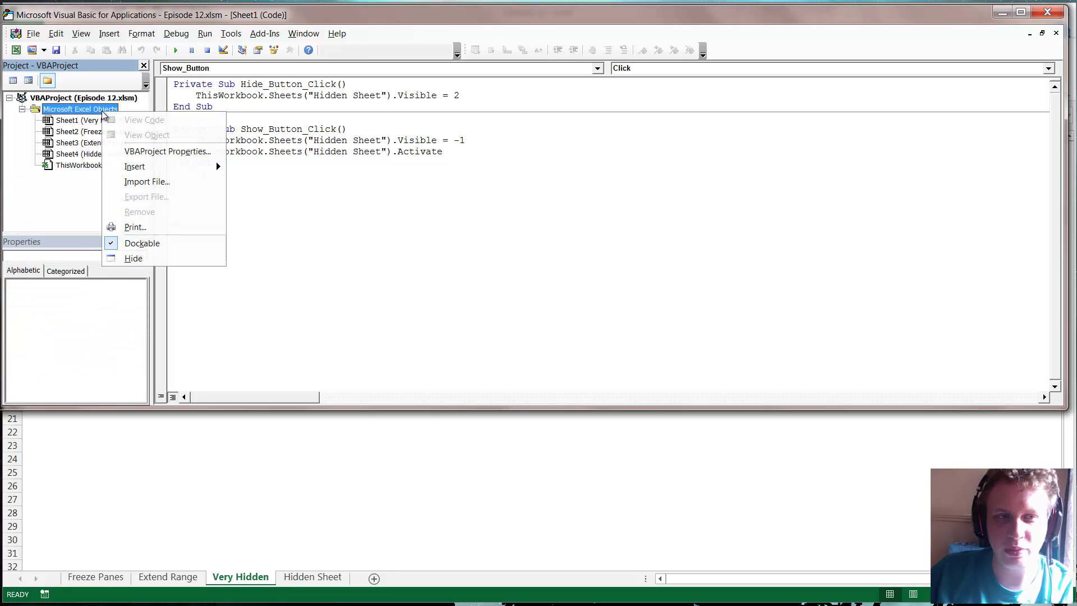
{"action": "left_click", "coordinate": [168, 151]}
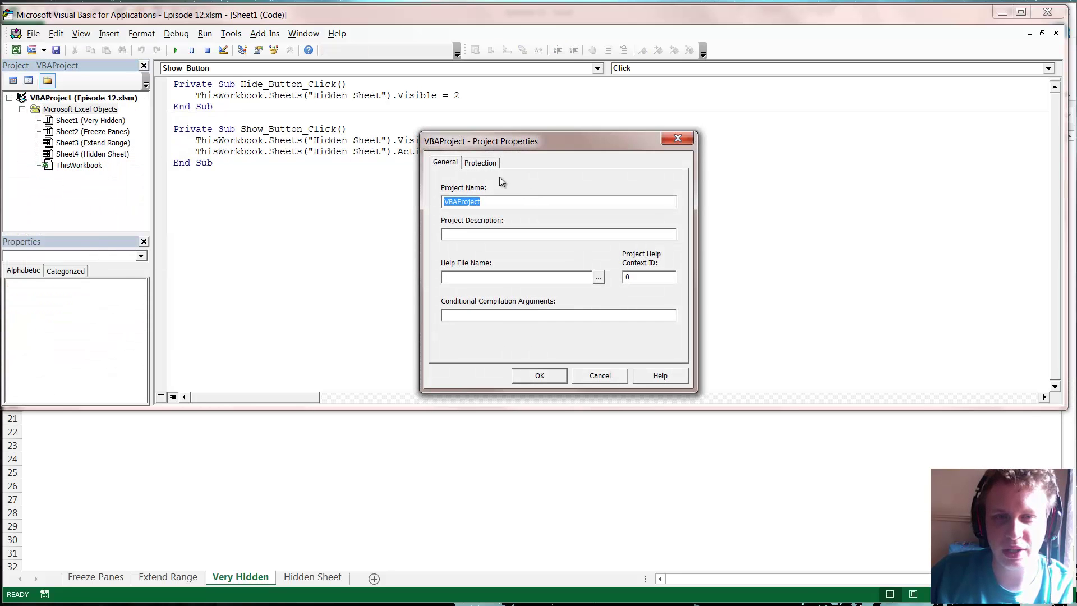
{"action": "left_click", "coordinate": [480, 162]}
{"action": "left_click", "coordinate": [464, 209]}
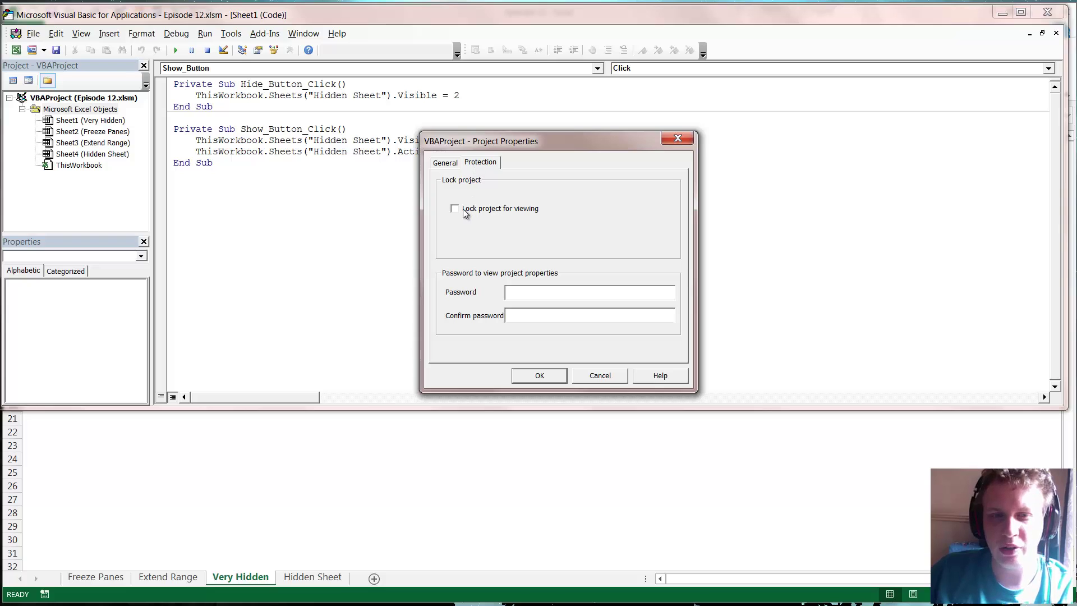
{"action": "left_click", "coordinate": [538, 292]}
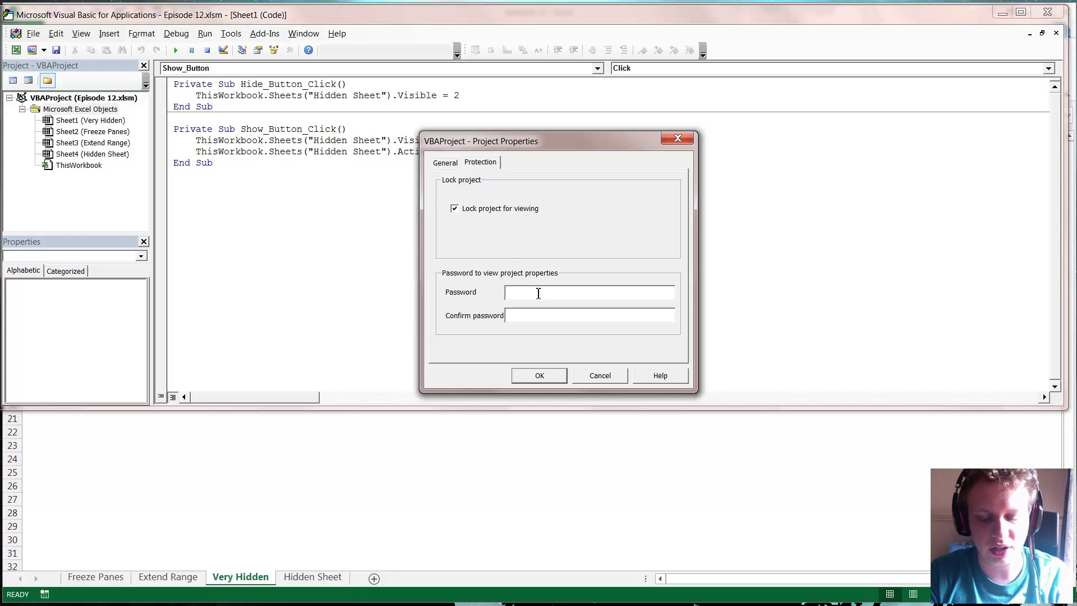
{"action": "type", "text": "password"}
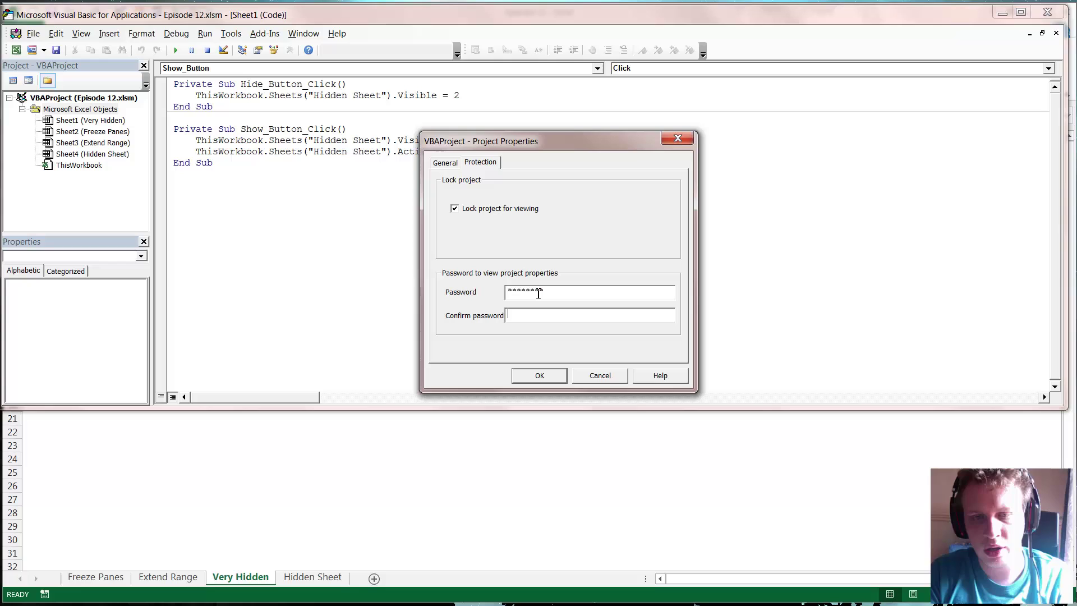
{"action": "key", "text": "Tab"}
{"action": "type", "text": "password"}
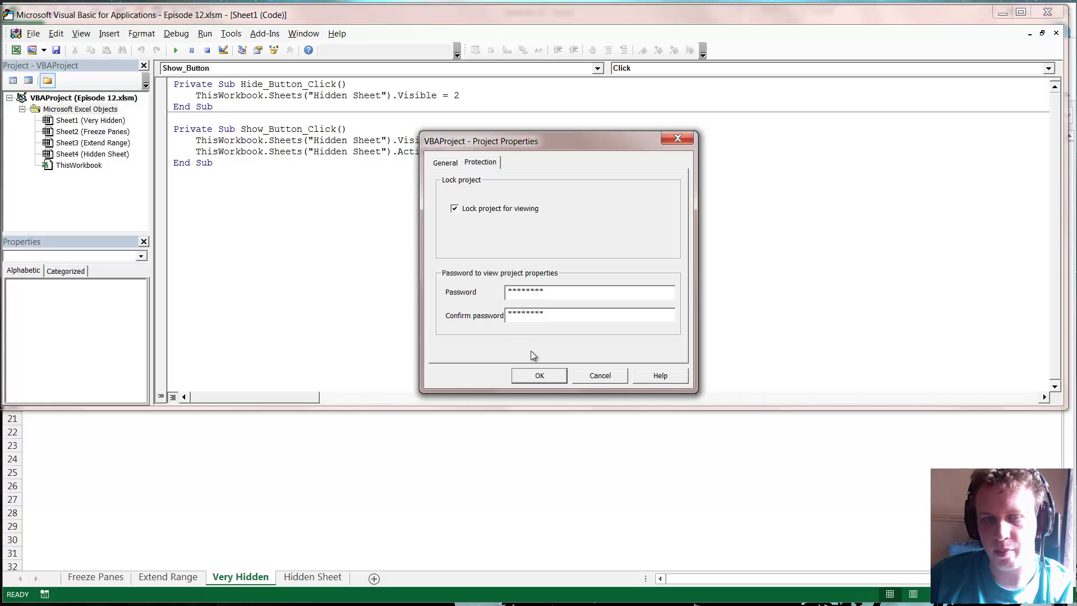
{"action": "key", "text": "Return"}
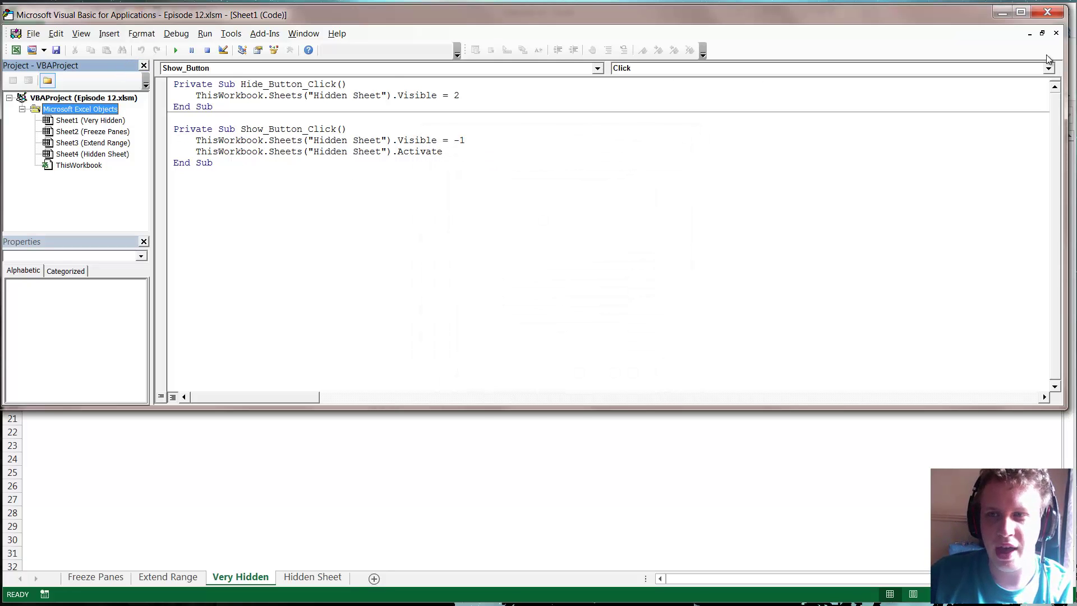
- Close the VBA editor, save the workbook and exit Excel
{"action": "left_click", "coordinate": [1049, 12]}
{"action": "left_click", "coordinate": [280, 268]}
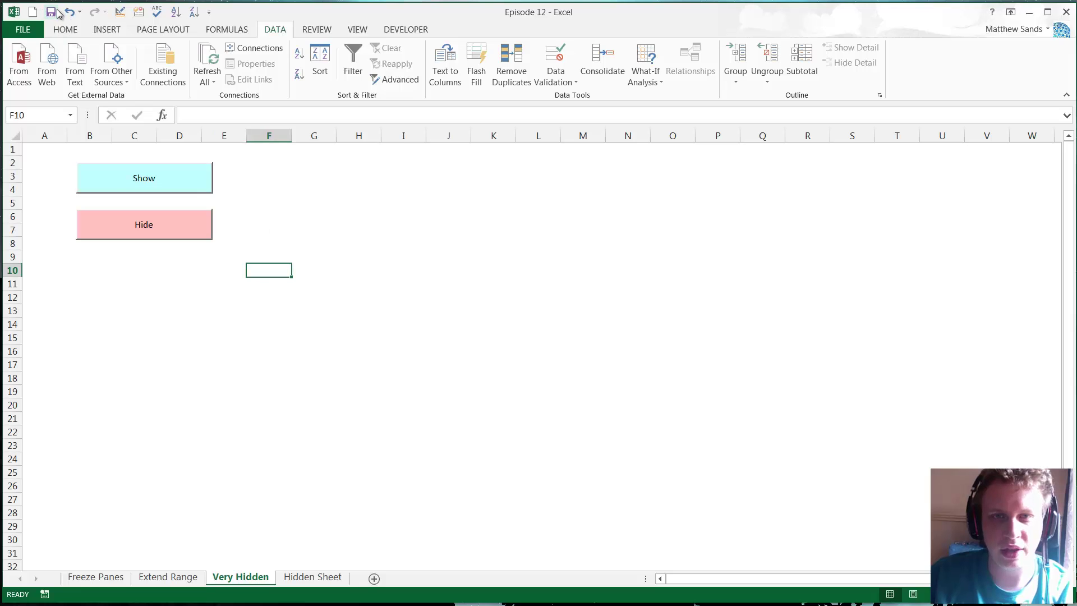
{"action": "left_click", "coordinate": [51, 11]}
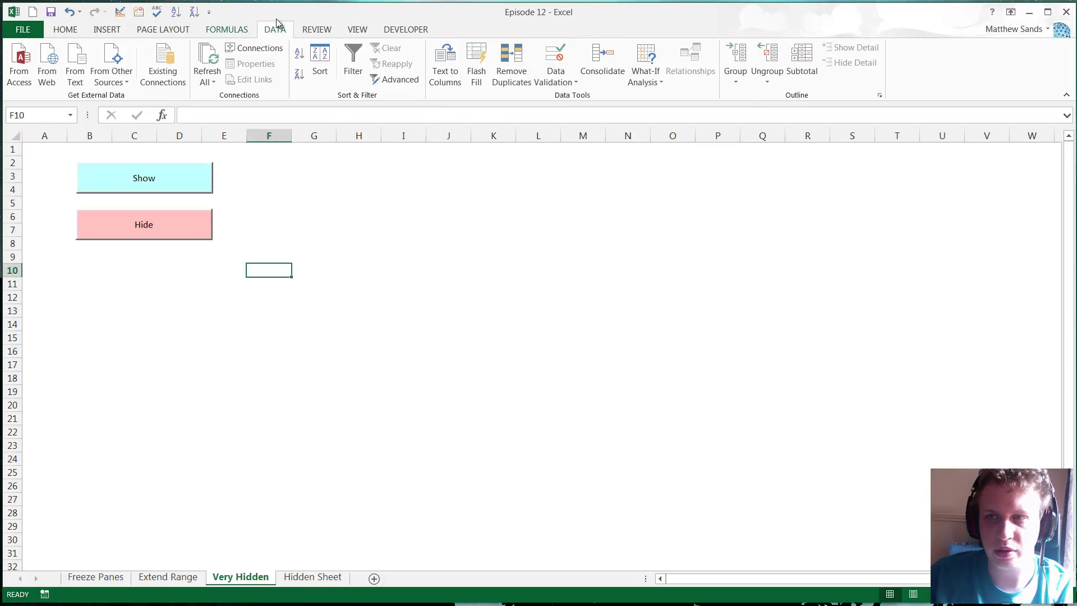
{"action": "left_click", "coordinate": [1067, 17]}
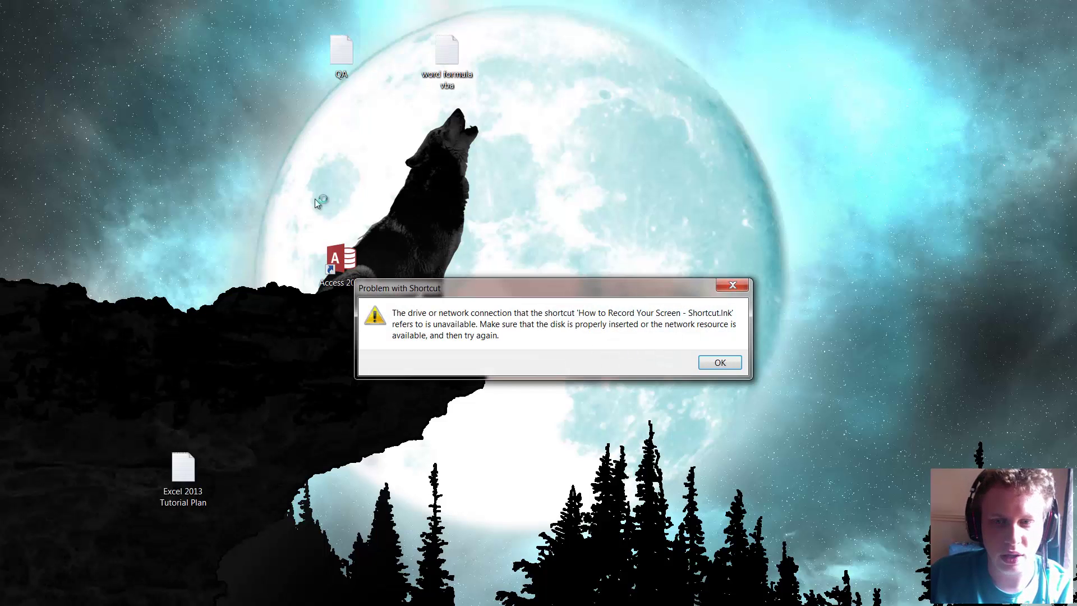
- Dismiss the shortcut error and open Episode 12 from Documents > Weekly Excel Hacks, sorted newest first
{"action": "left_click", "coordinate": [720, 363]}
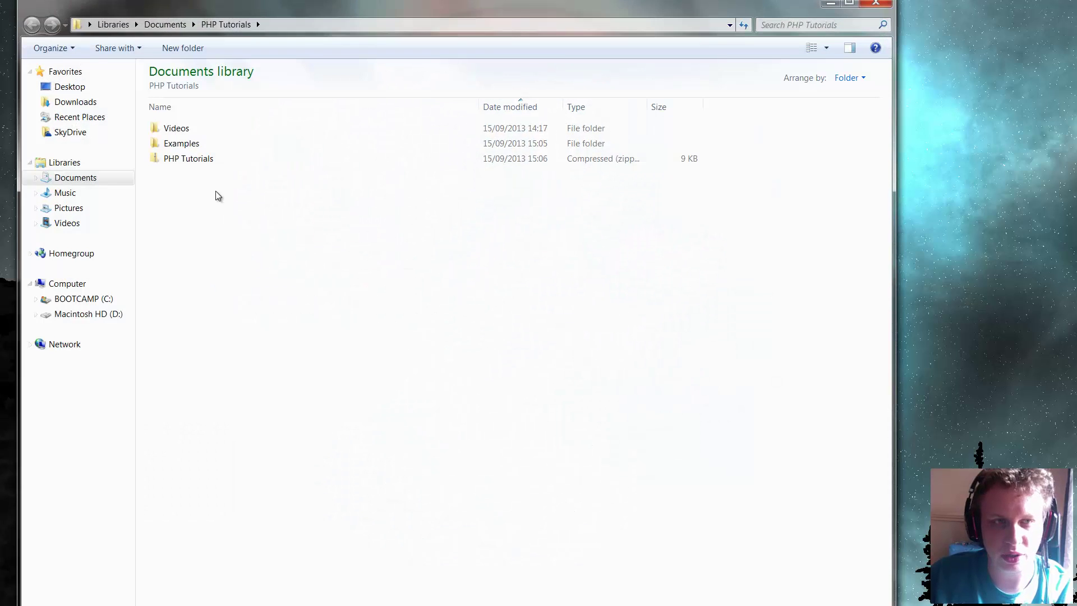
{"action": "left_click", "coordinate": [173, 25]}
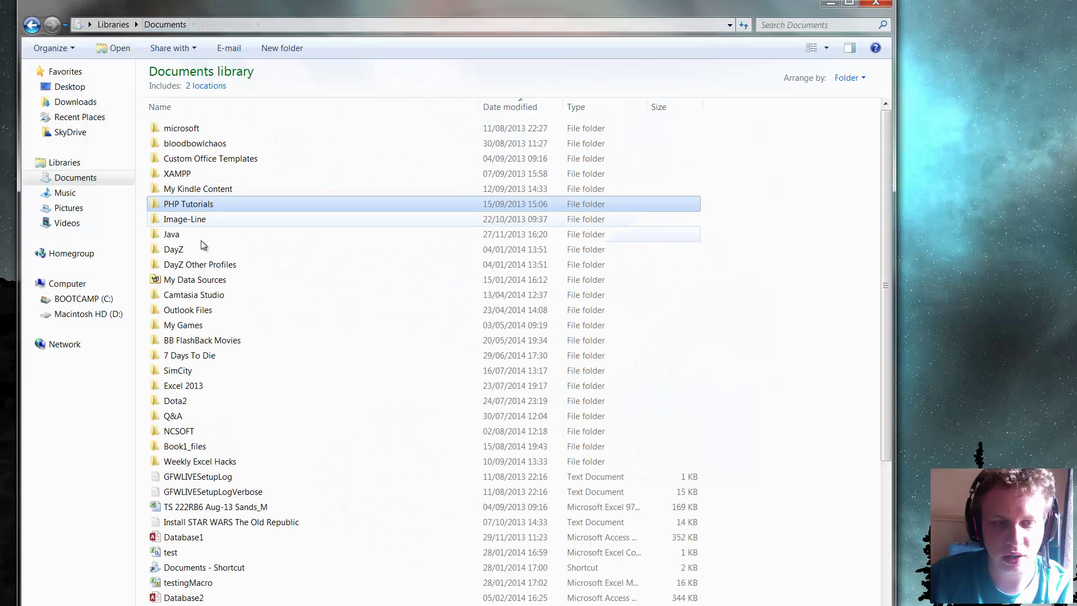
{"action": "double_click", "coordinate": [216, 461]}
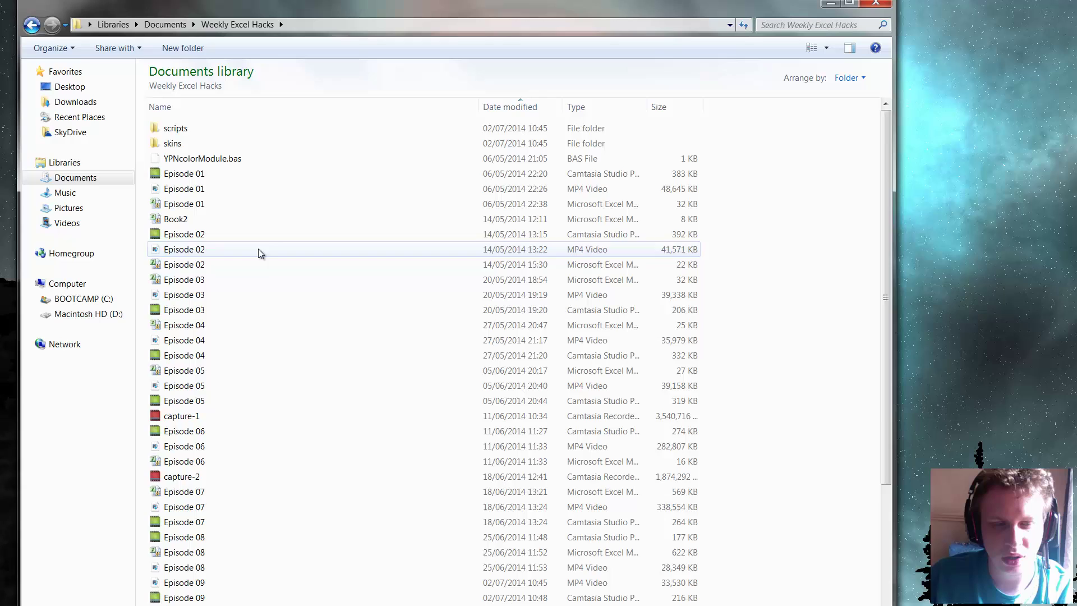
{"action": "scroll", "coordinate": [267, 314], "scroll_direction": "down", "scroll_amount": 3}
{"action": "scroll", "coordinate": [213, 142], "scroll_direction": "up", "scroll_amount": 4}
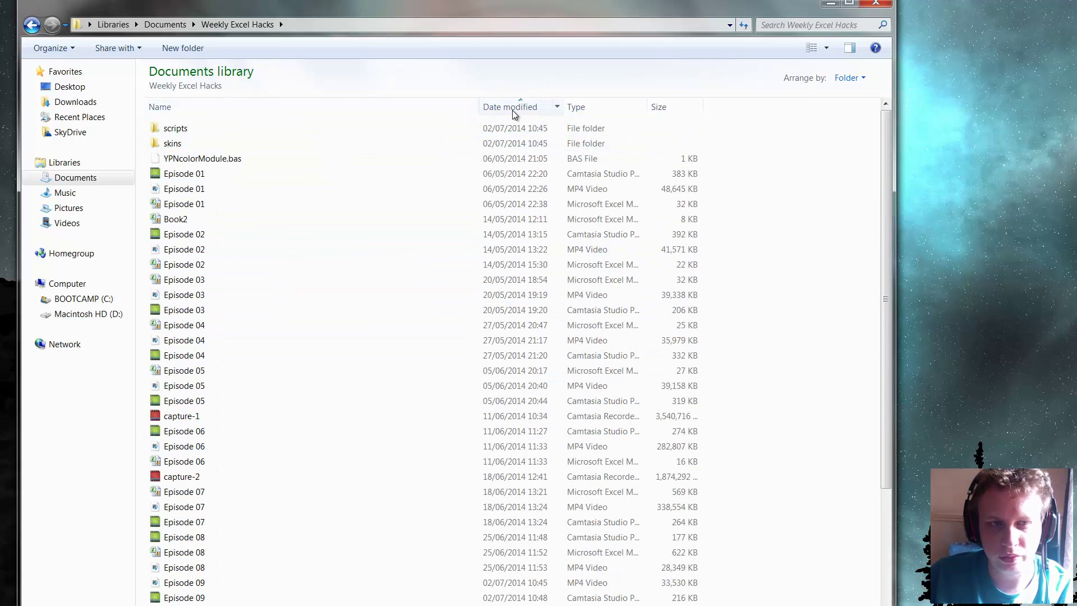
{"action": "left_click", "coordinate": [512, 107]}
{"action": "double_click", "coordinate": [200, 159]}
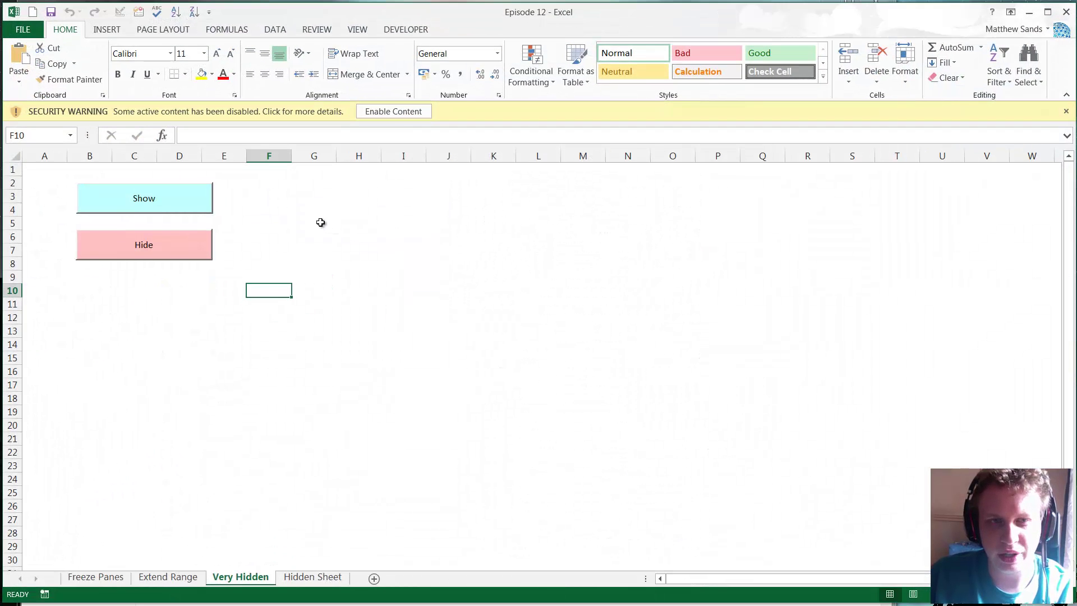
- Enable content, try View Code on the Very Hidden tab, and cancel the project password prompt
{"action": "left_click", "coordinate": [320, 222]}
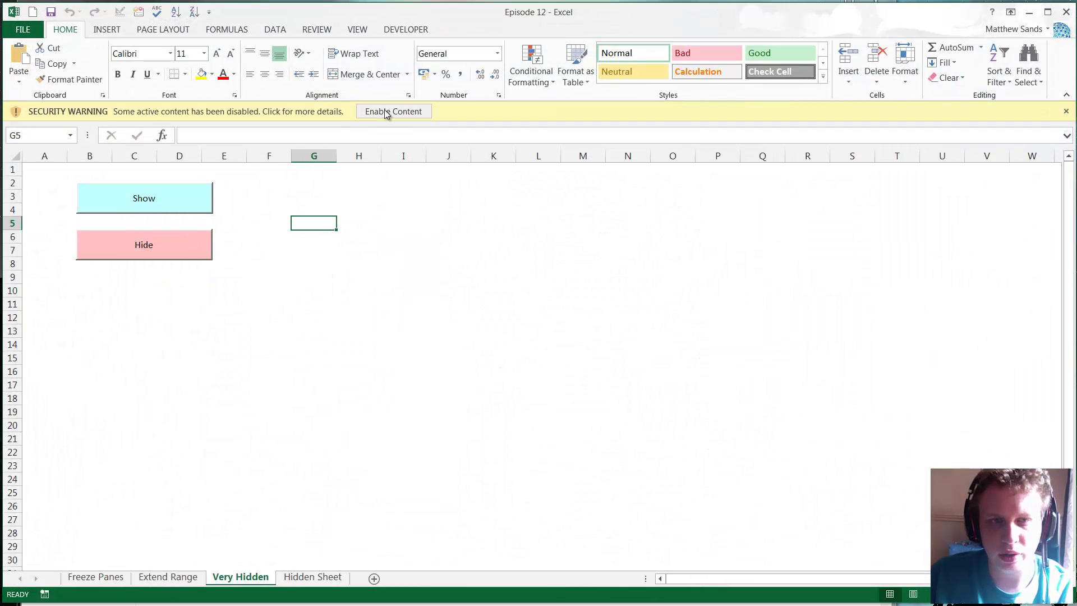
{"action": "left_click", "coordinate": [384, 111]}
{"action": "right_click", "coordinate": [259, 577]}
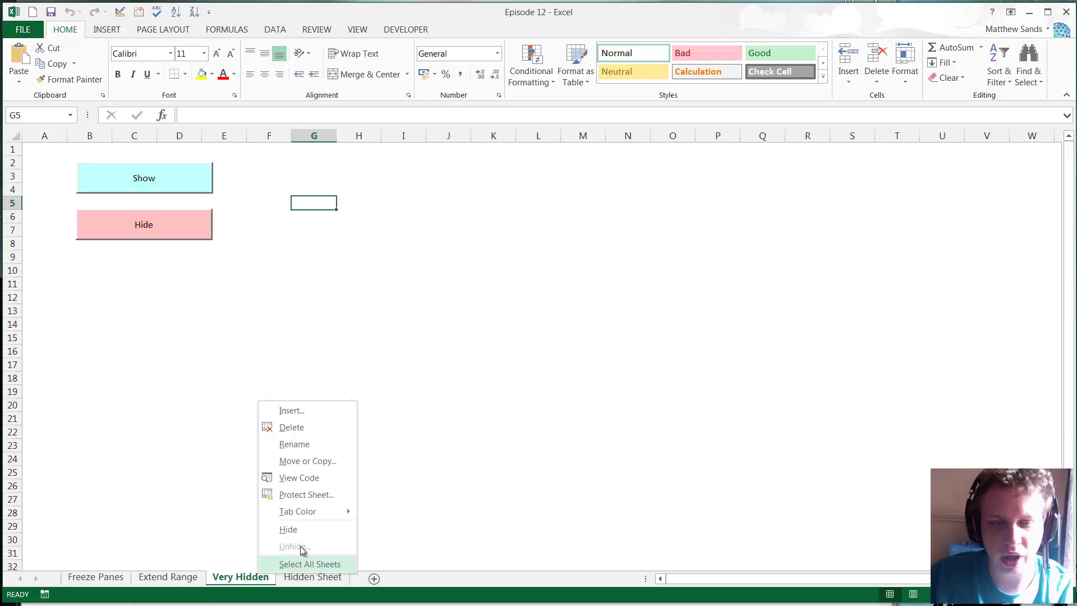
{"action": "left_click", "coordinate": [322, 478]}
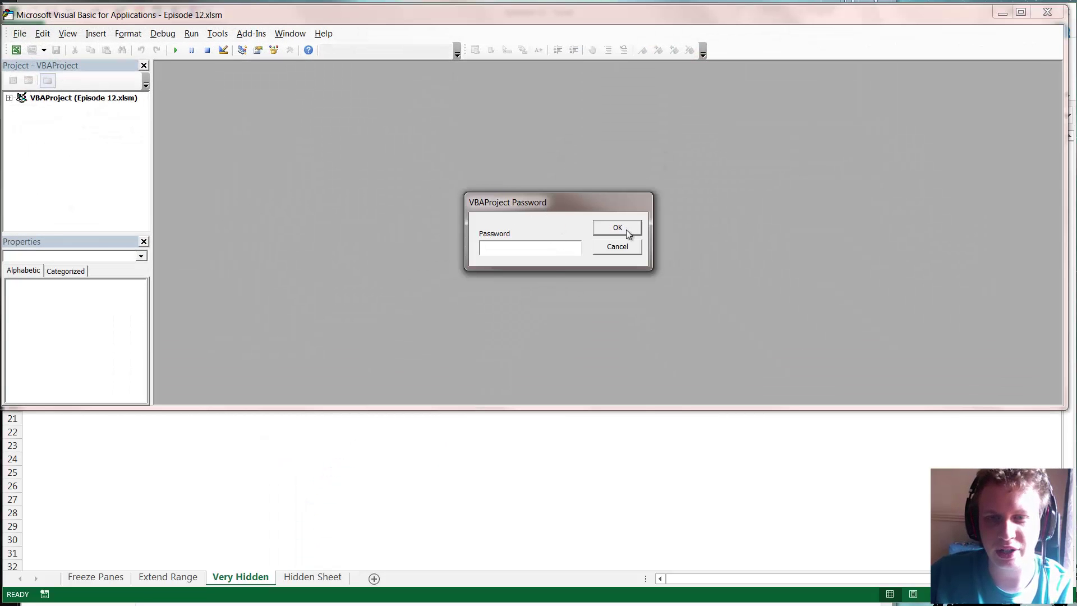
{"action": "left_click", "coordinate": [617, 248]}
{"action": "left_click", "coordinate": [580, 404]}
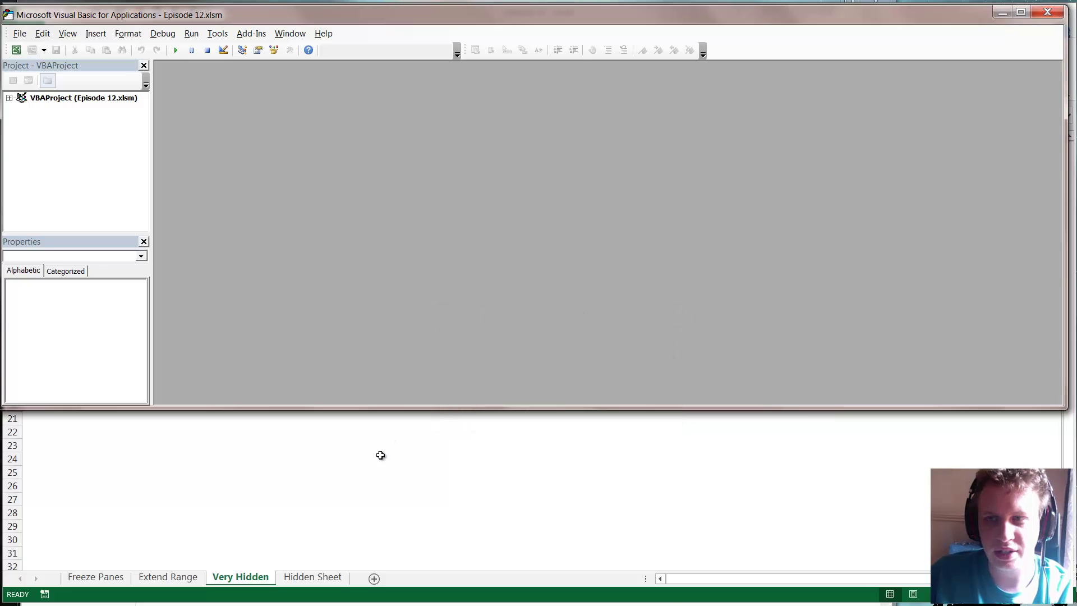
{"action": "left_click", "coordinate": [1046, 12]}
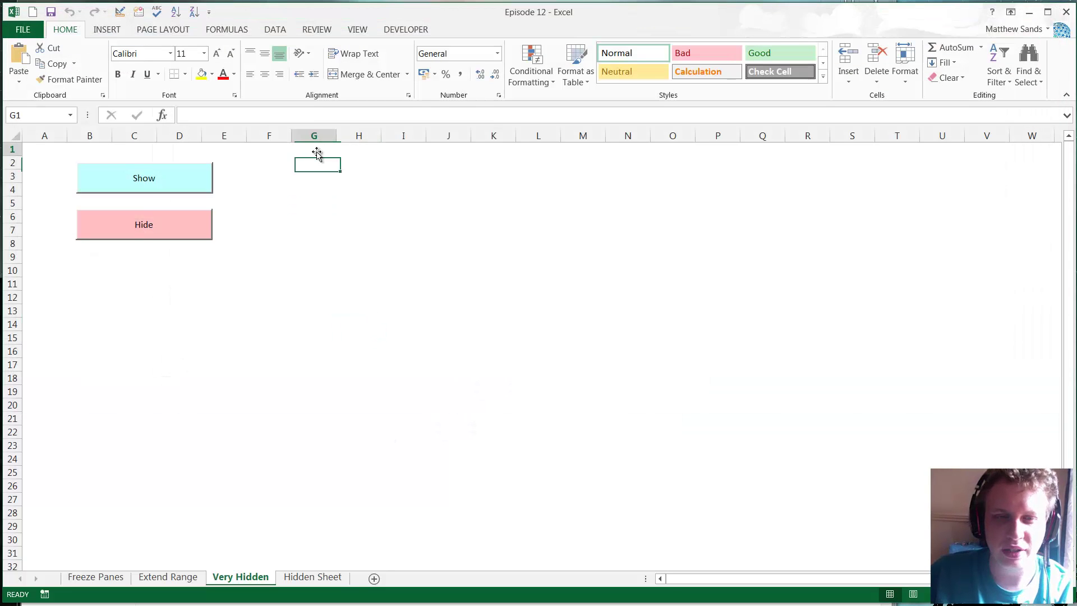
{"action": "left_click", "coordinate": [283, 177]}
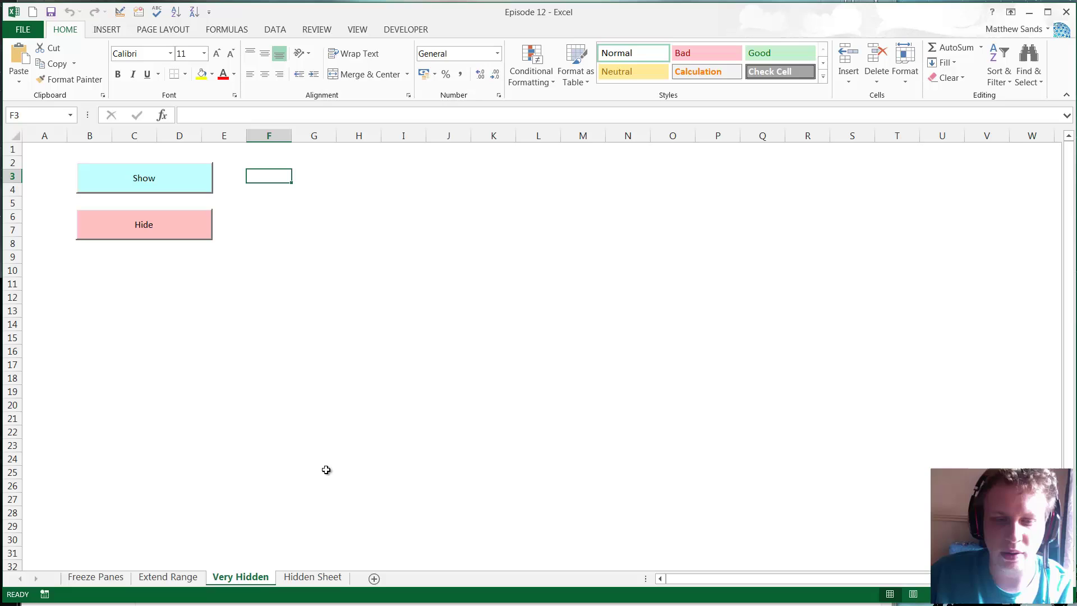
{"action": "left_click", "coordinate": [283, 204]}
{"action": "left_click", "coordinate": [283, 189]}
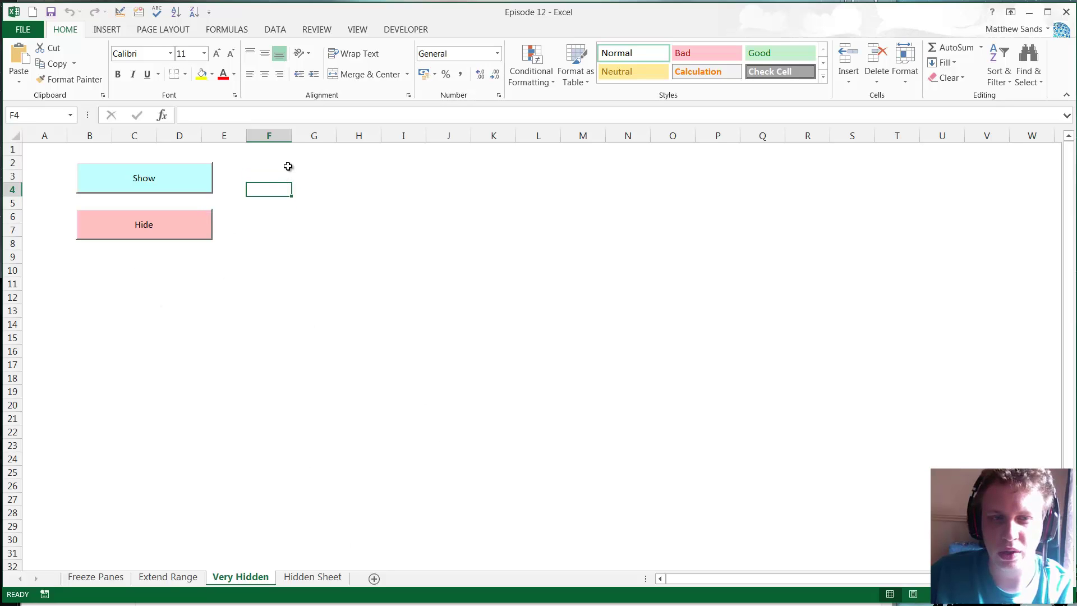
{"action": "left_click", "coordinate": [274, 175]}
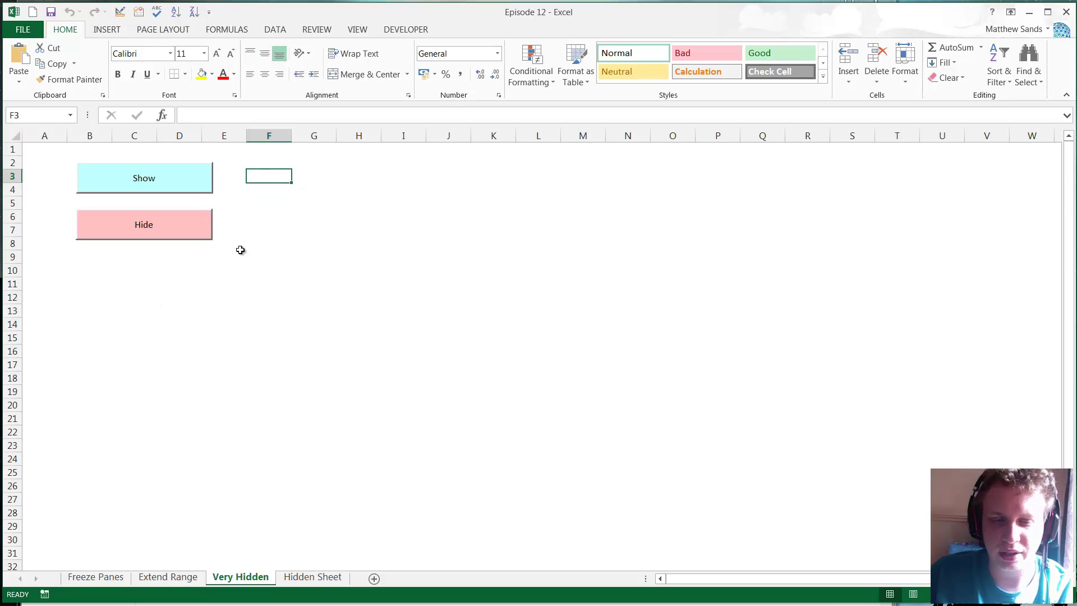
{"action": "left_click", "coordinate": [310, 577]}
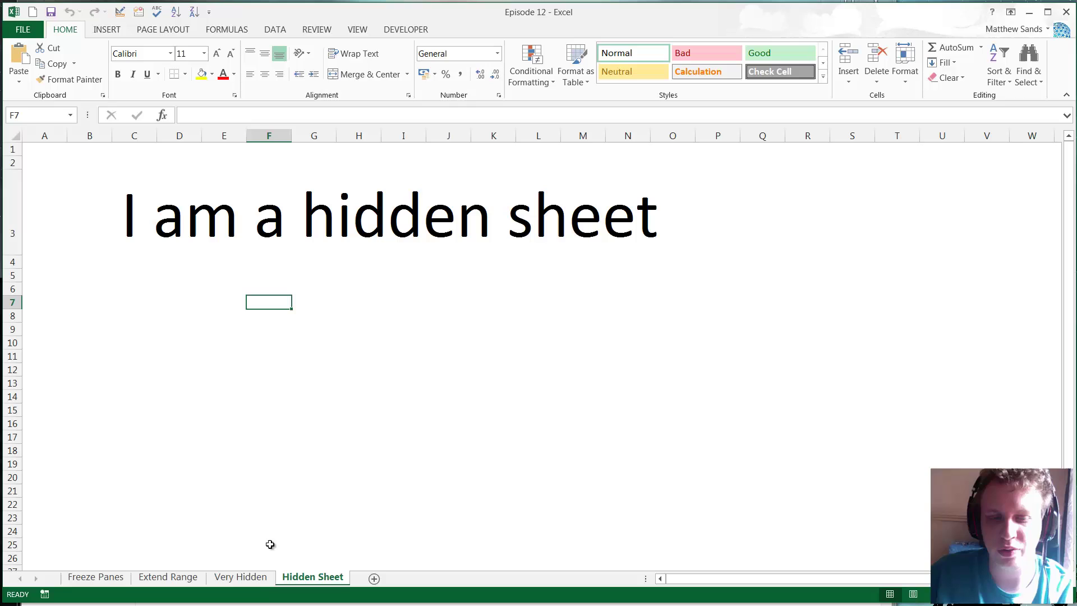
{"action": "left_click", "coordinate": [252, 581]}
{"action": "left_click", "coordinate": [275, 188]}
{"action": "left_click", "coordinate": [278, 173]}
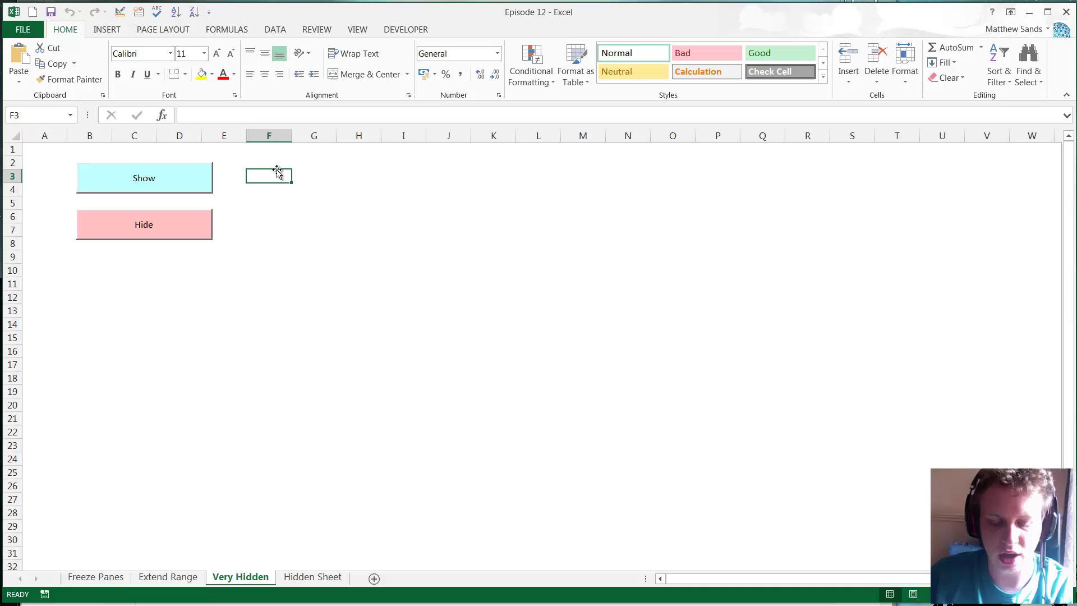
{"action": "type", "text": "environ"}
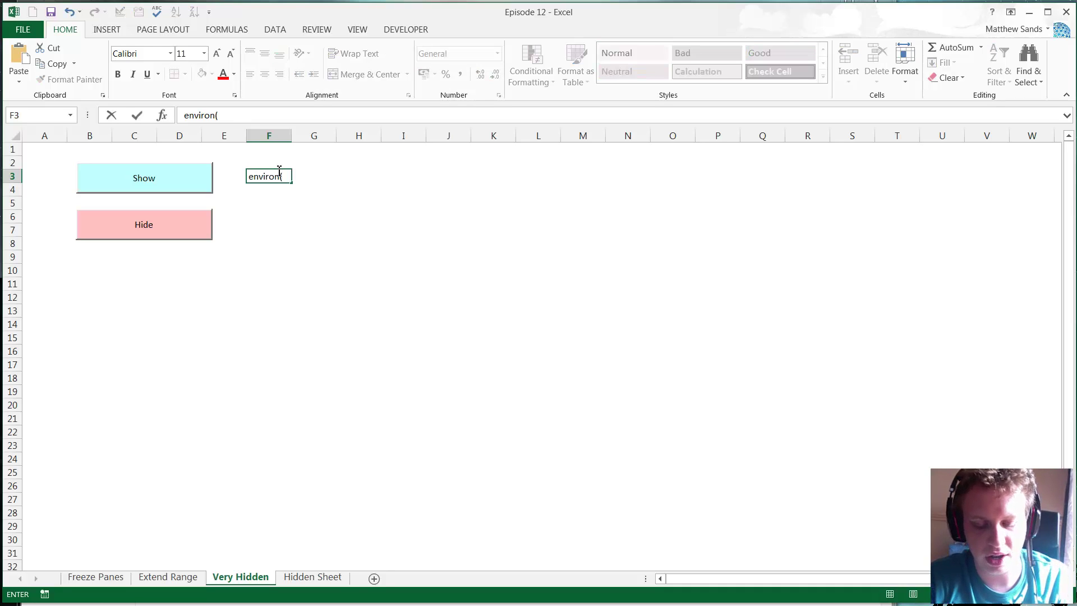
{"action": "type", "text": "(\"username"}
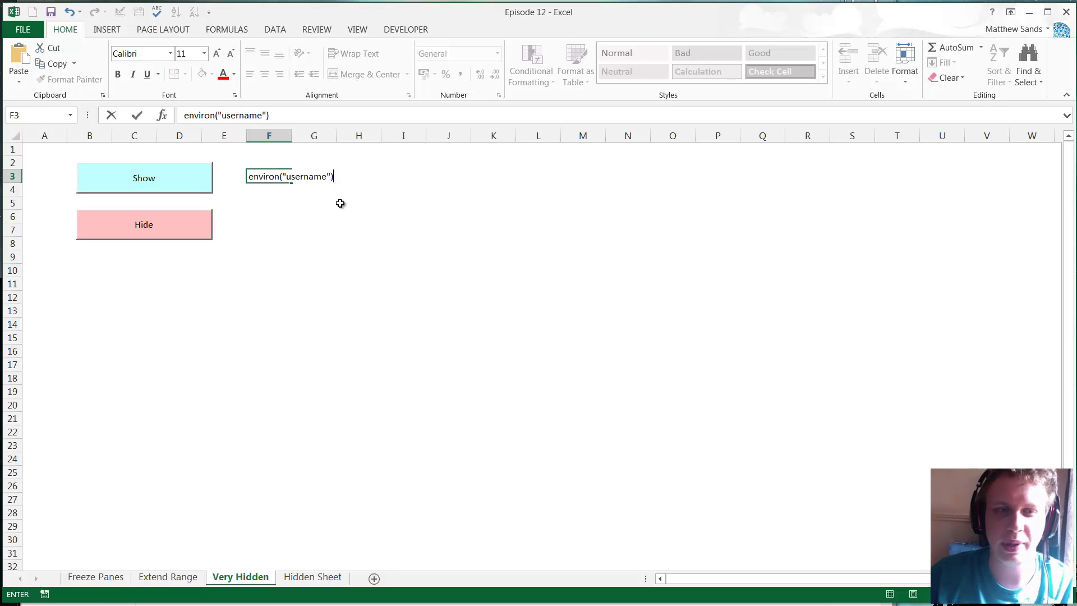
{"action": "key", "text": "Escape"}
{"action": "left_click", "coordinate": [308, 187]}
{"action": "left_click", "coordinate": [241, 173]}
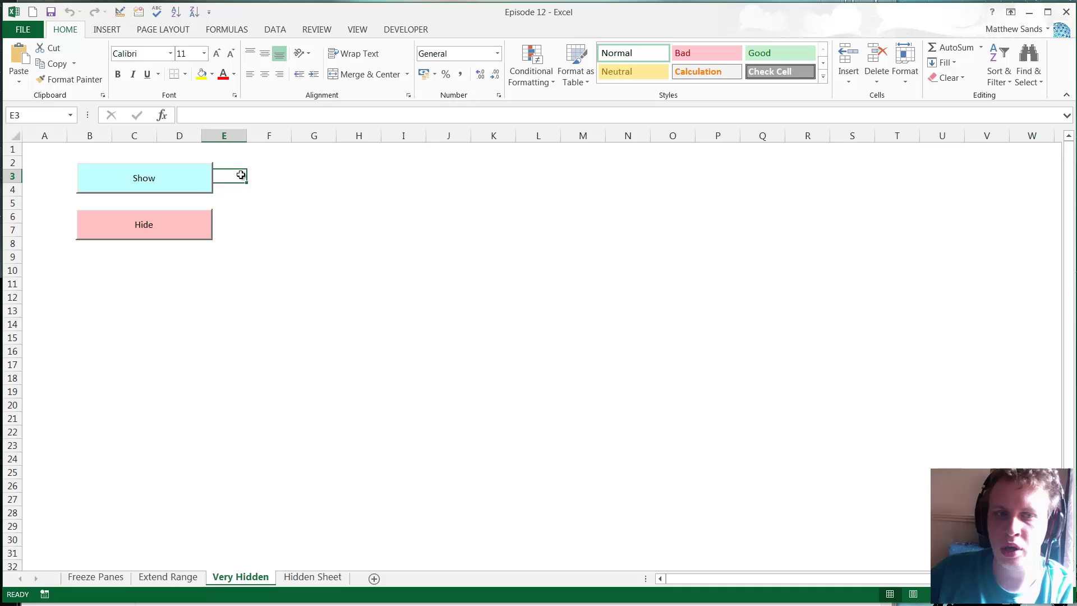
{"action": "left_click", "coordinate": [269, 176]}
{"action": "left_click", "coordinate": [314, 164]}
{"action": "left_click", "coordinate": [279, 173]}
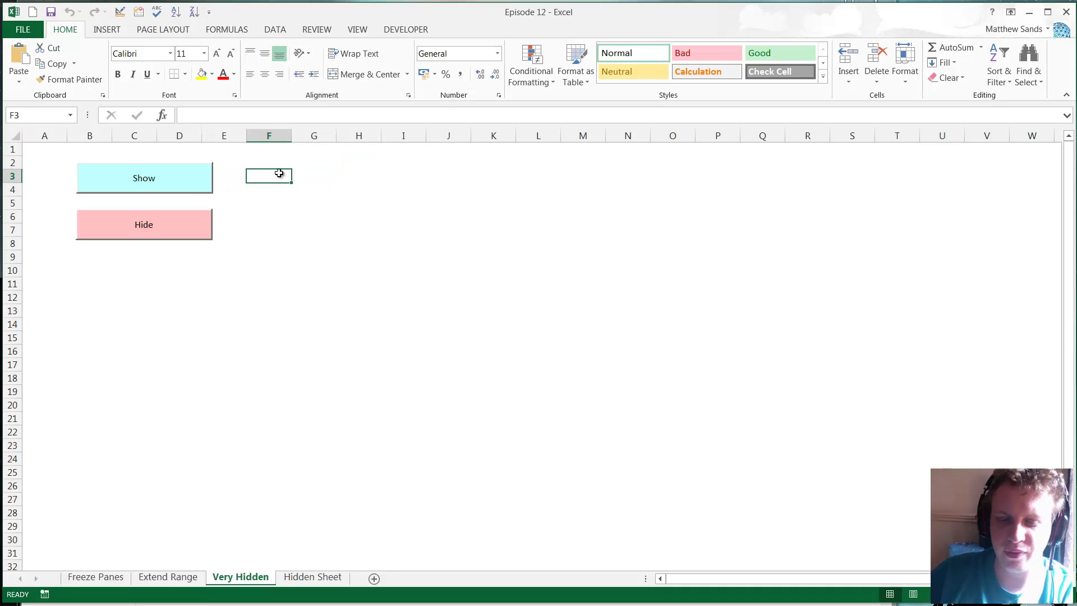